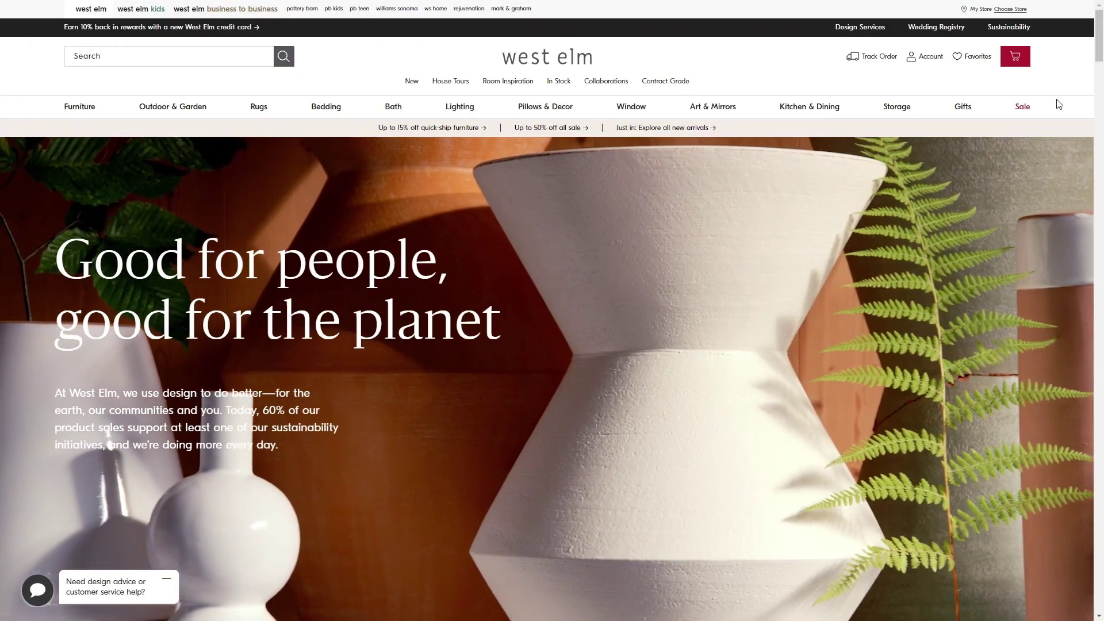
# Step: Scroll the West Elm sustainability page from the hero video down to 'Certifications & partners'
pyautogui.scroll(-4, 1057, 117)
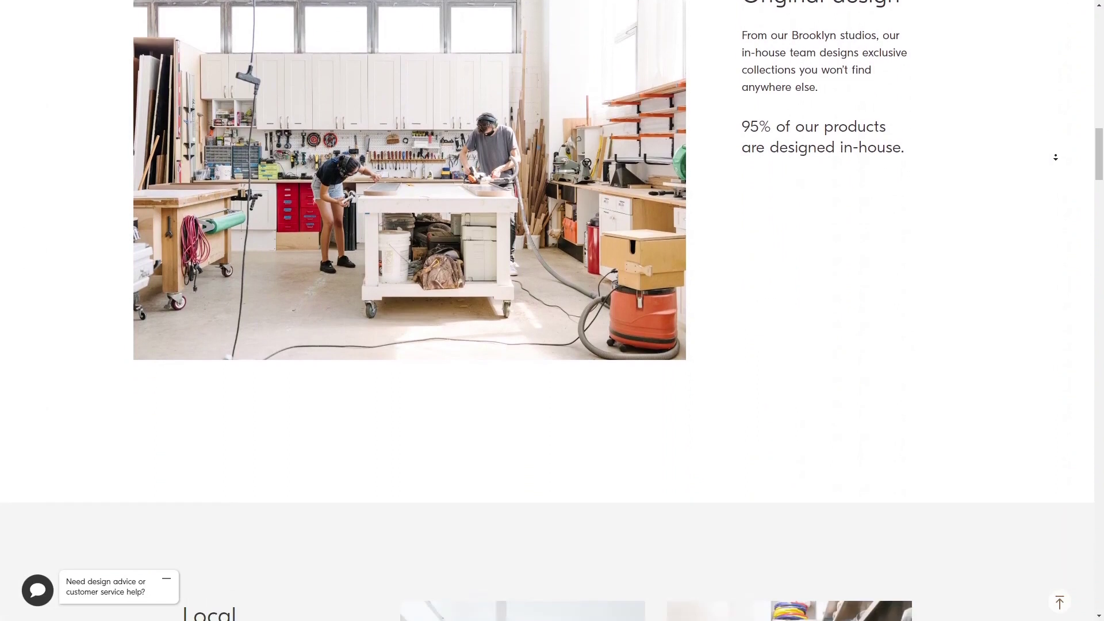
pyautogui.scroll(-13, 1055, 151)
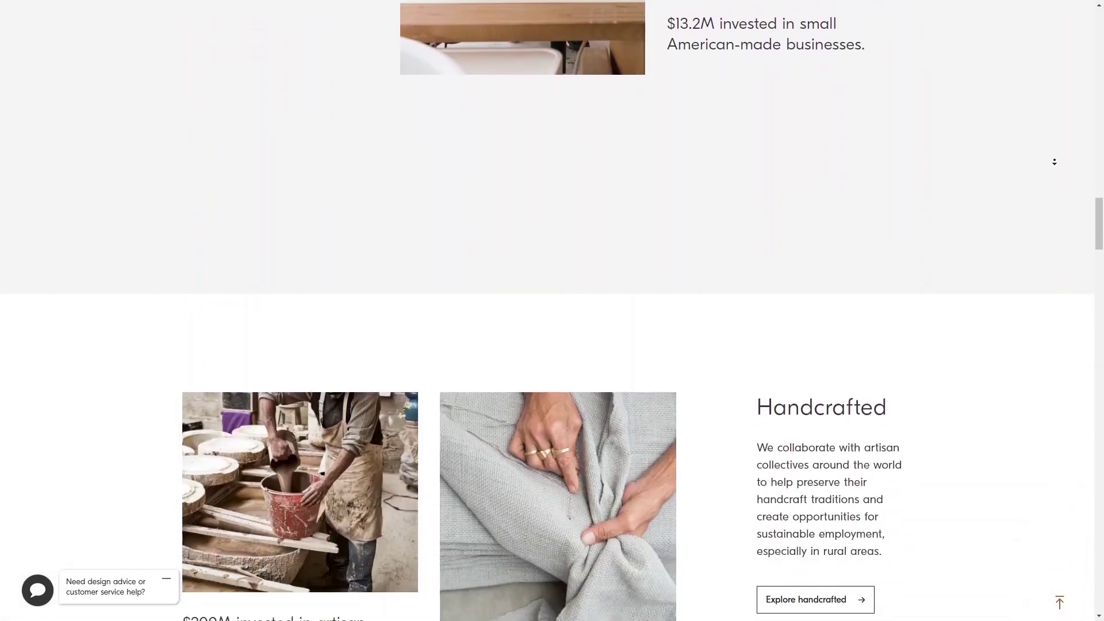
pyautogui.scroll(-13, 1052, 156)
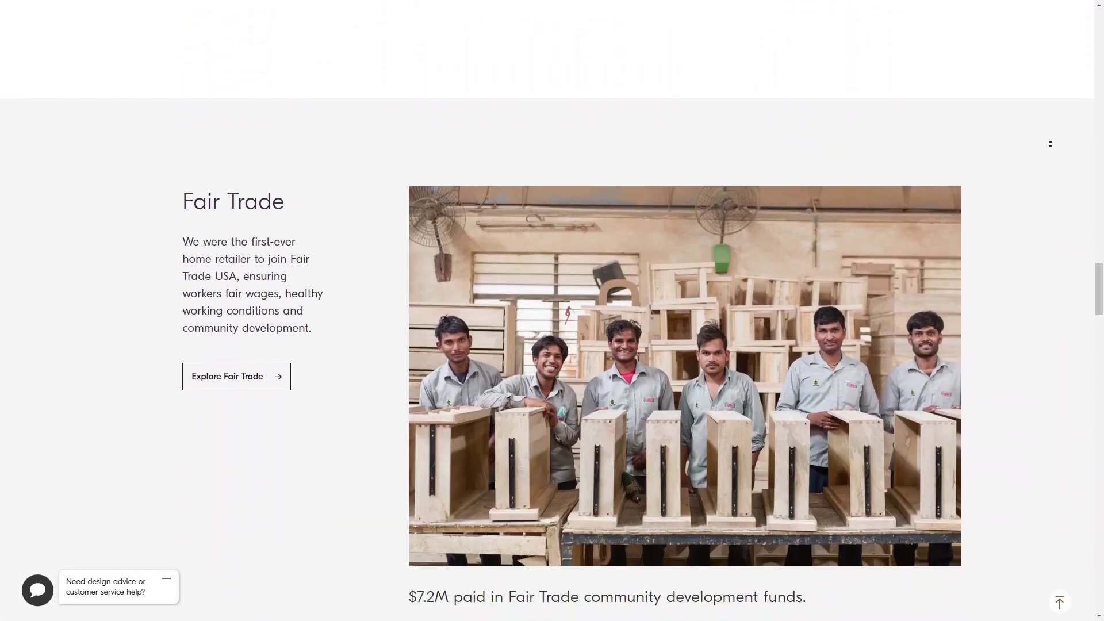
pyautogui.scroll(-14, 1049, 164)
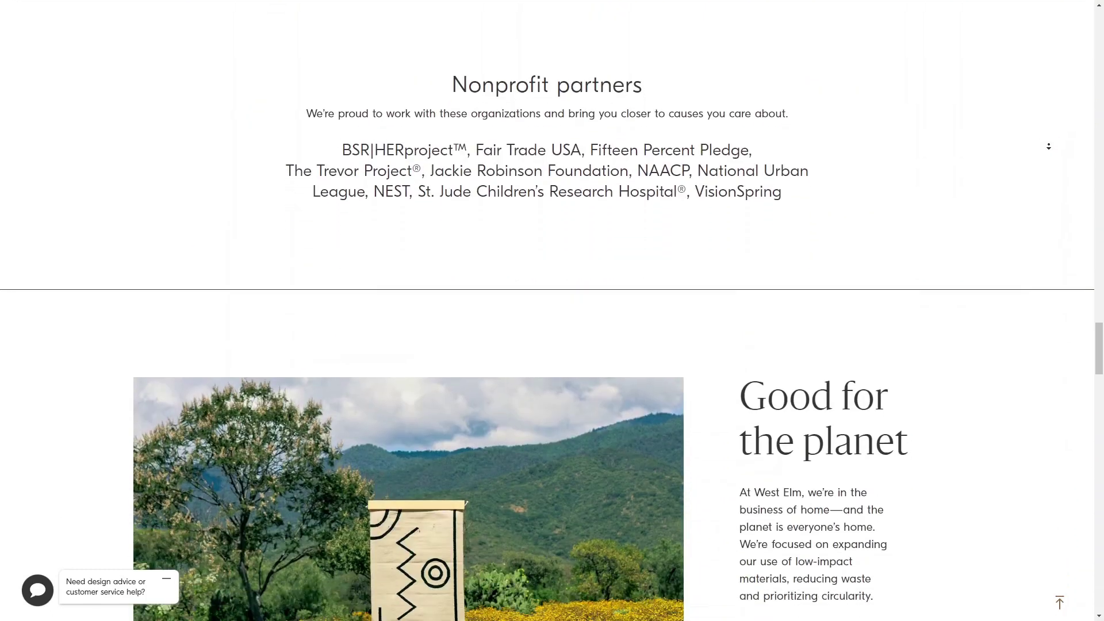
pyautogui.scroll(-14, 1049, 157)
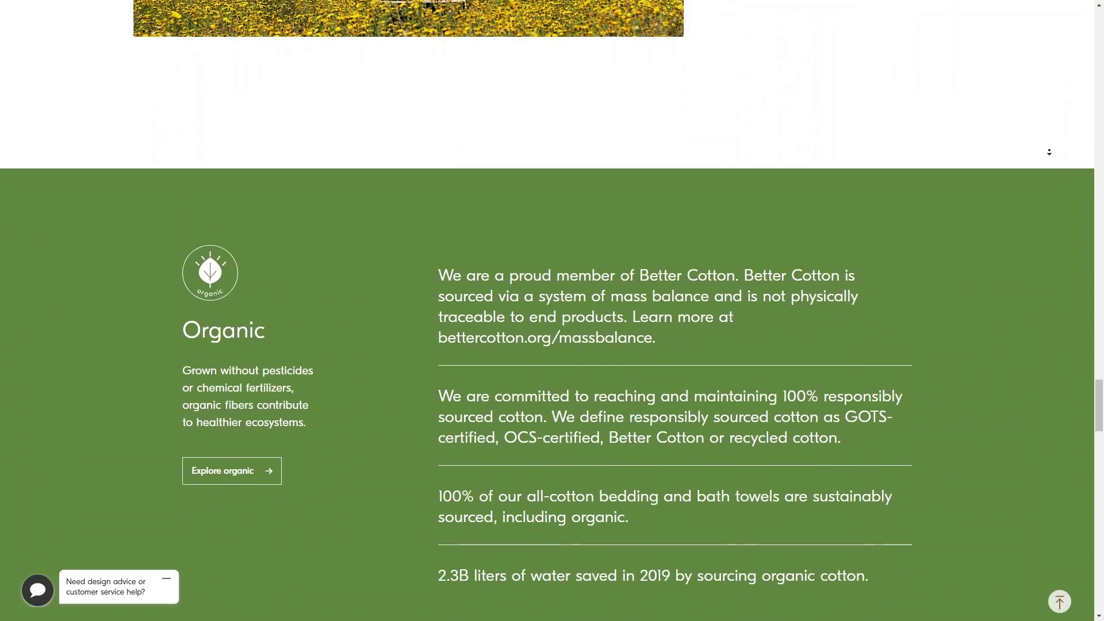
pyautogui.scroll(-14, 1050, 166)
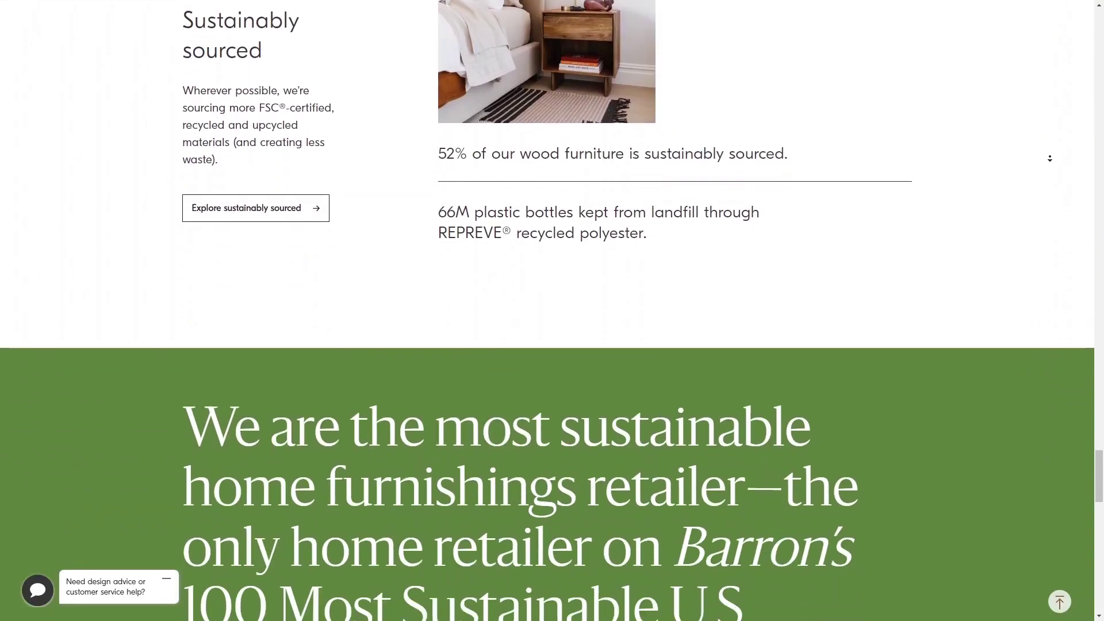
pyautogui.scroll(-12, 1051, 153)
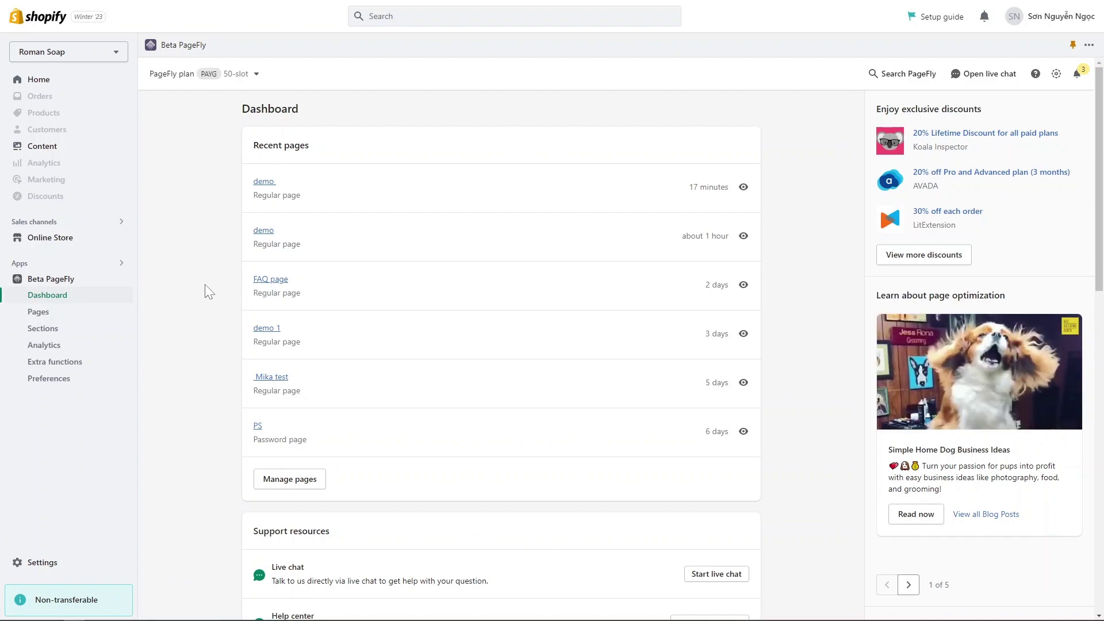
# Step: From PageFly's Pages list, create a blank Regular page, 'WPCD: About Us page'
pyautogui.click(69, 314)
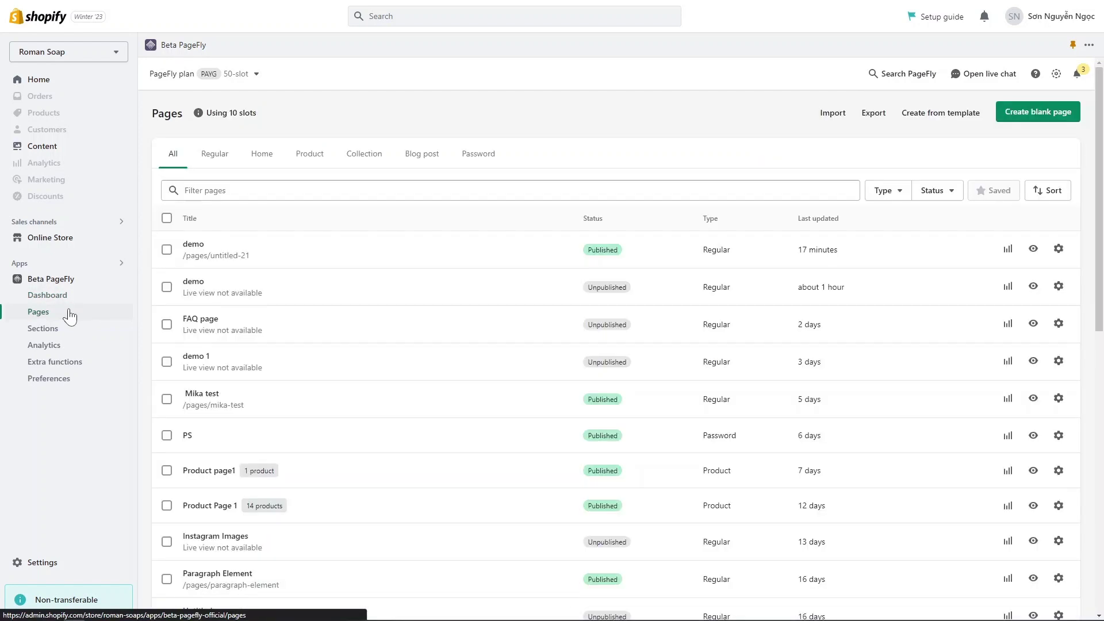
pyautogui.click(1028, 117)
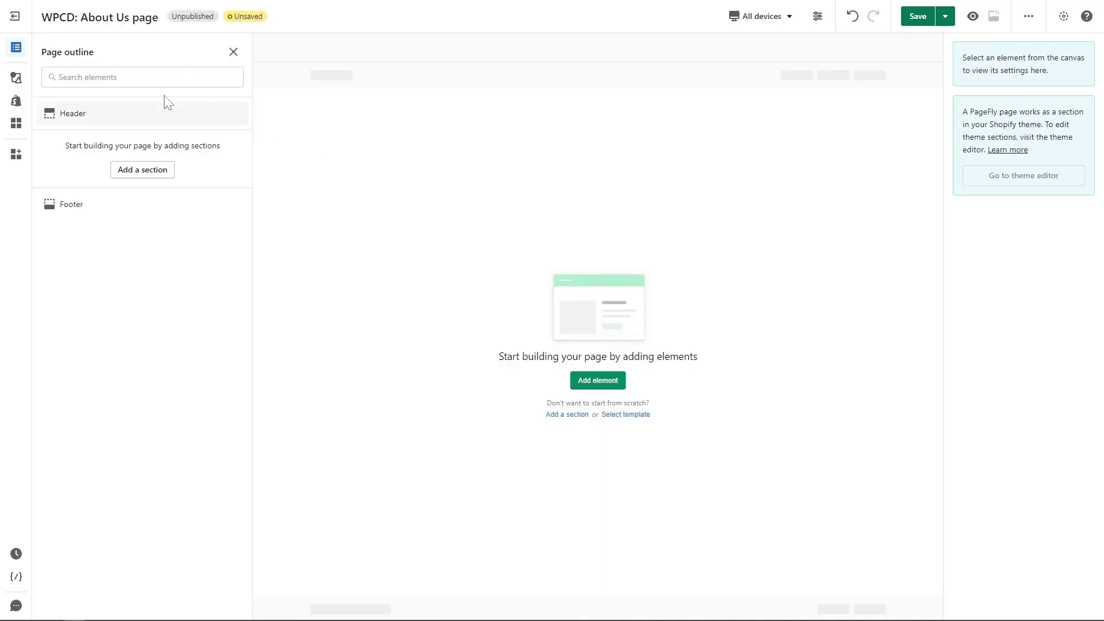
# Step: Drag a full-width 1/1 layout row onto the empty canvas
pyautogui.click(16, 80)
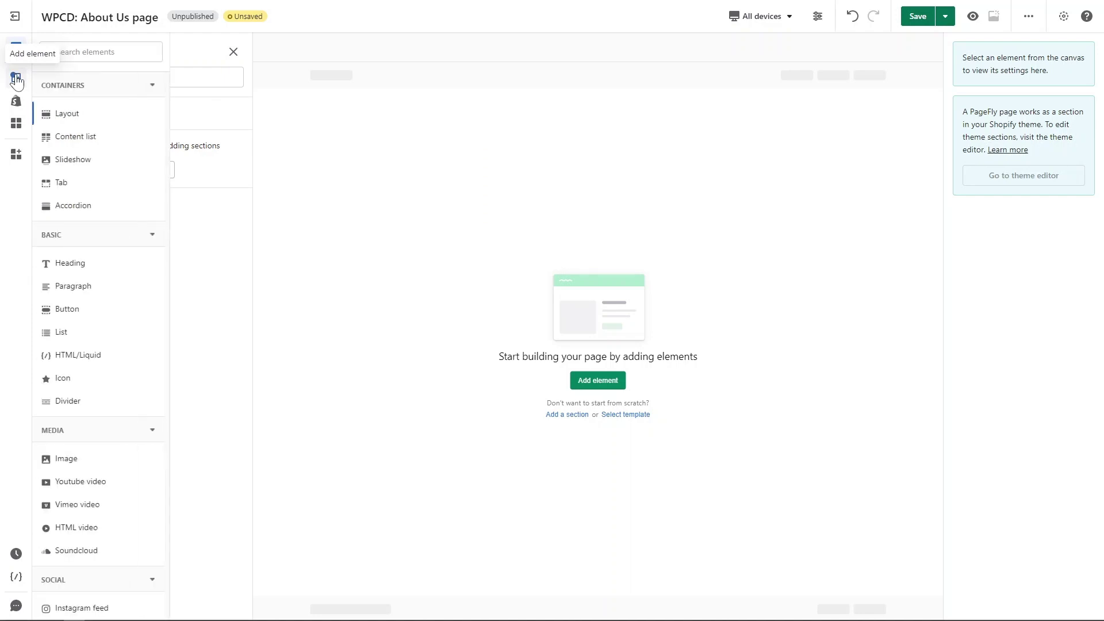
pyautogui.moveTo(70, 119)
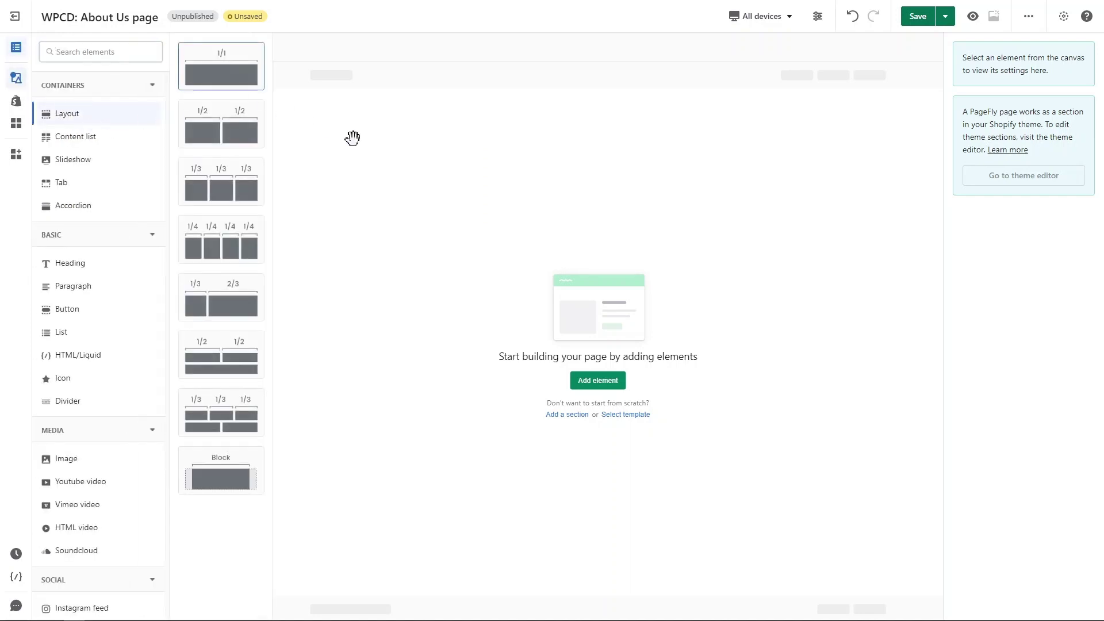
pyautogui.moveTo(352, 138); pyautogui.dragTo(394, 165)
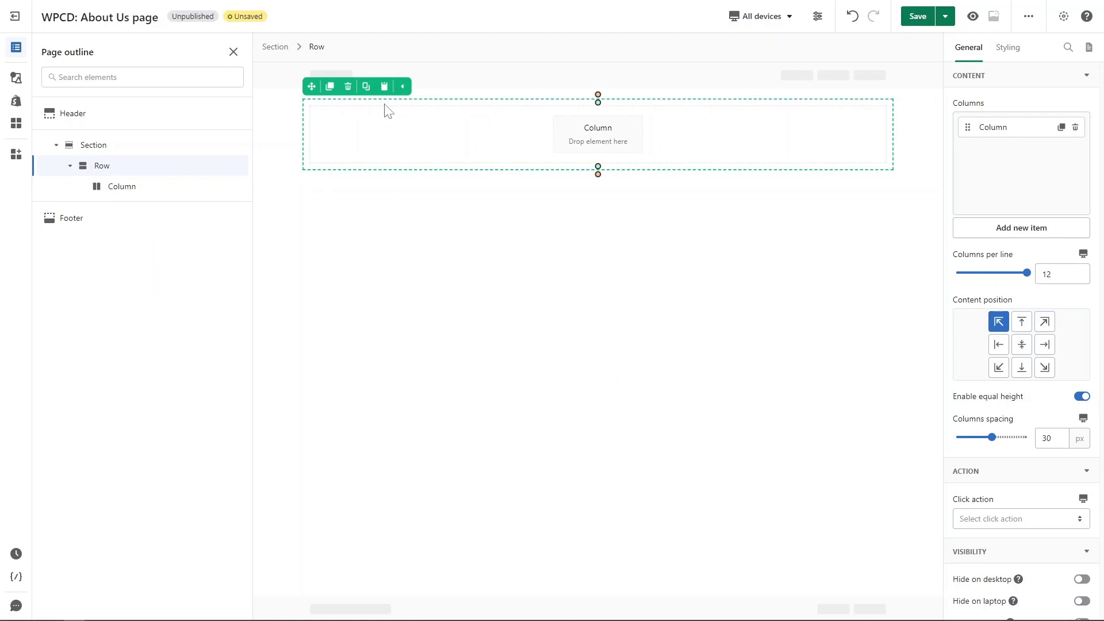
# Step: Set the section's background style to Video using the uploaded MP4 link
pyautogui.click(285, 51)
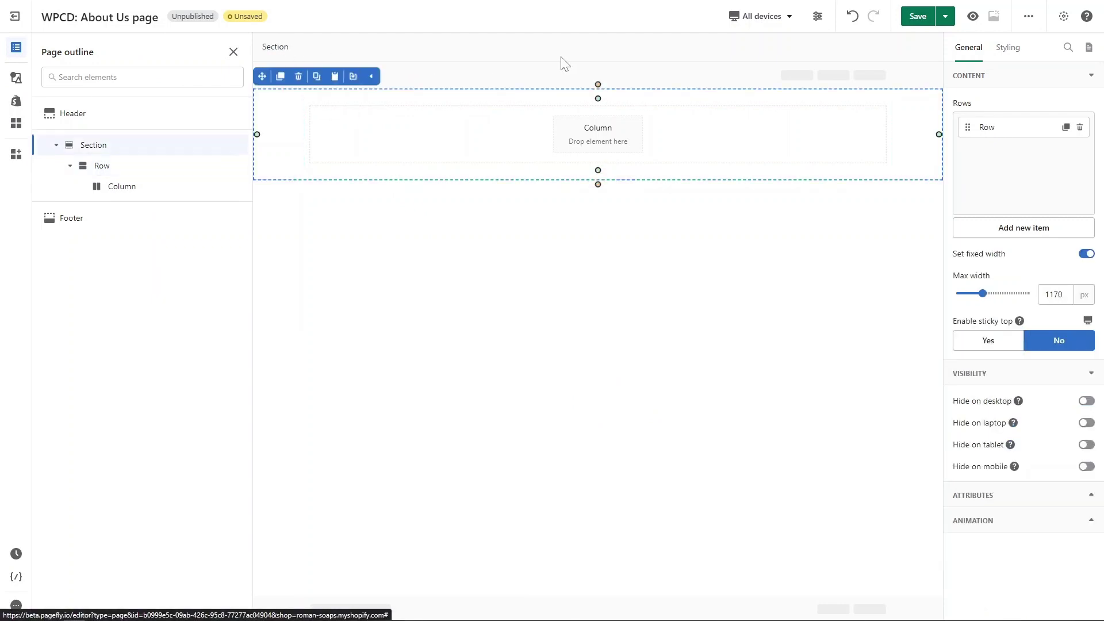
pyautogui.click(1010, 49)
pyautogui.scroll(-7, 1033, 285)
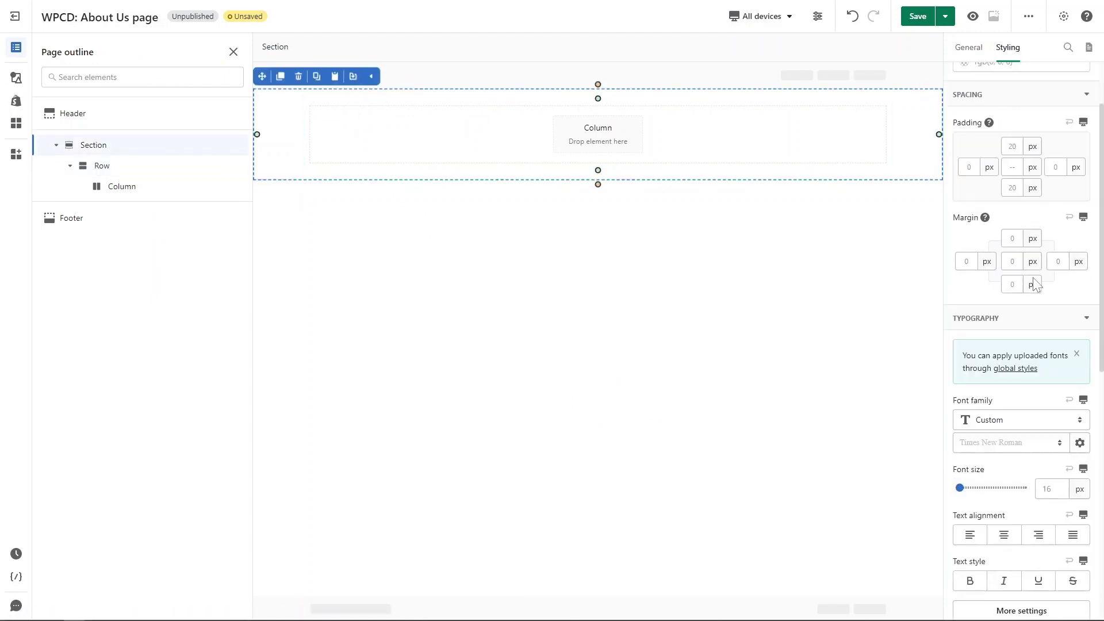
pyautogui.scroll(-2, 1029, 282)
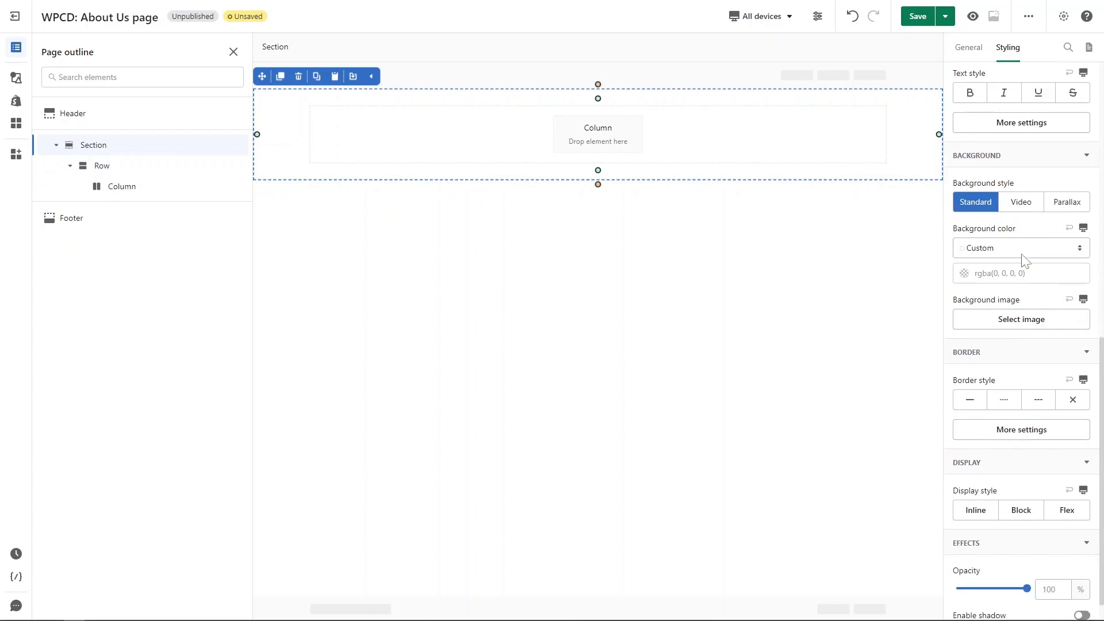
pyautogui.click(1020, 208)
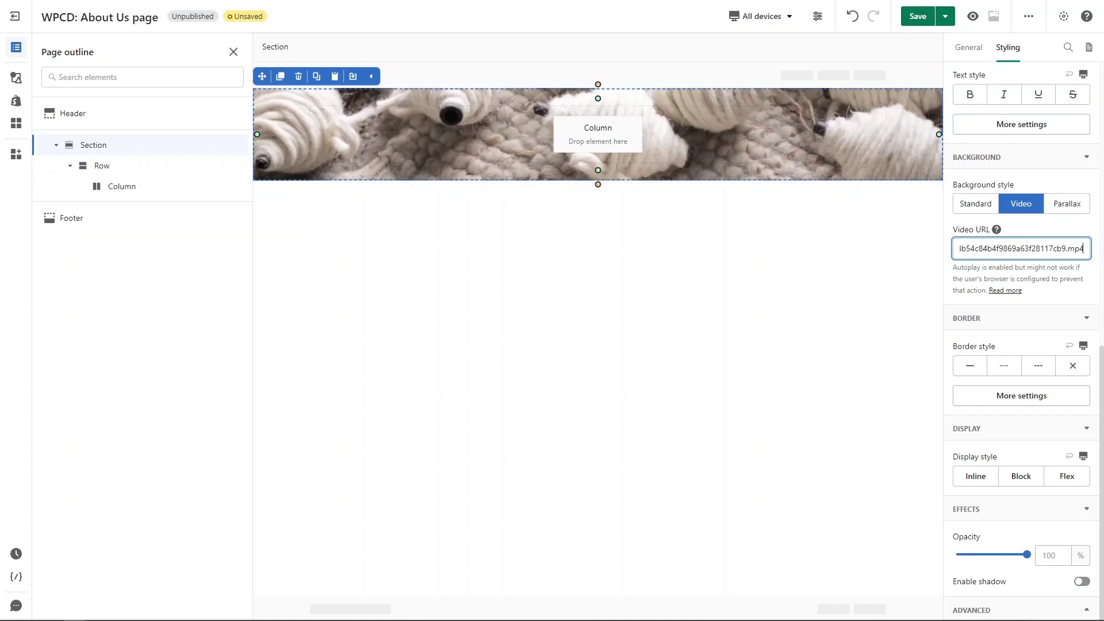
# Step: Add a heading 'Good for people, good for the planet' to the banner column as H1
pyautogui.click(233, 52)
pyautogui.click(15, 78)
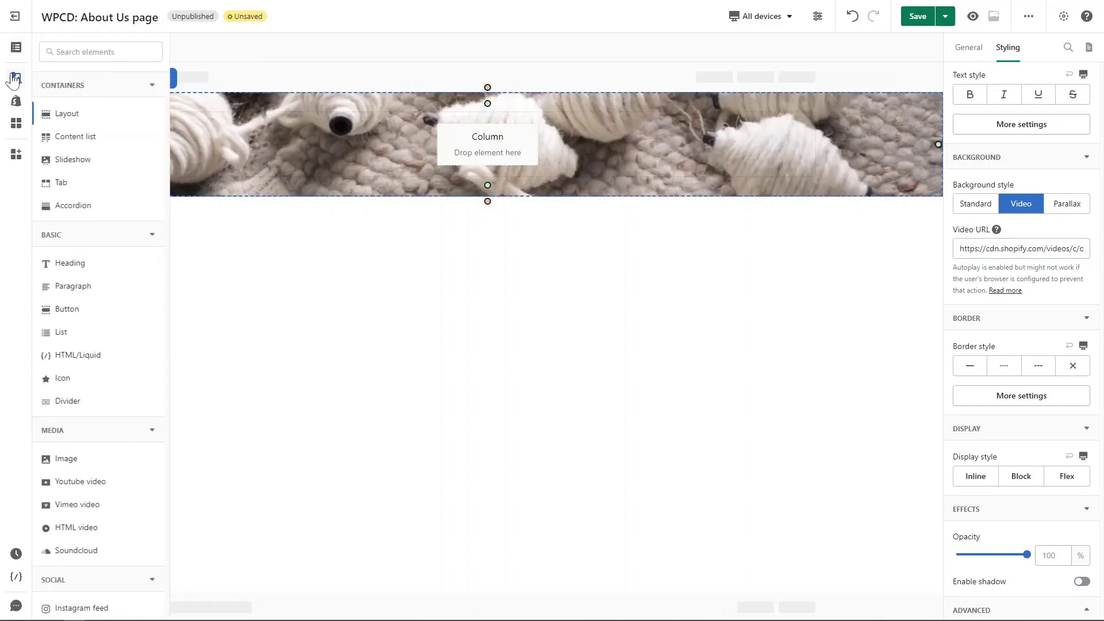
pyautogui.click(103, 269)
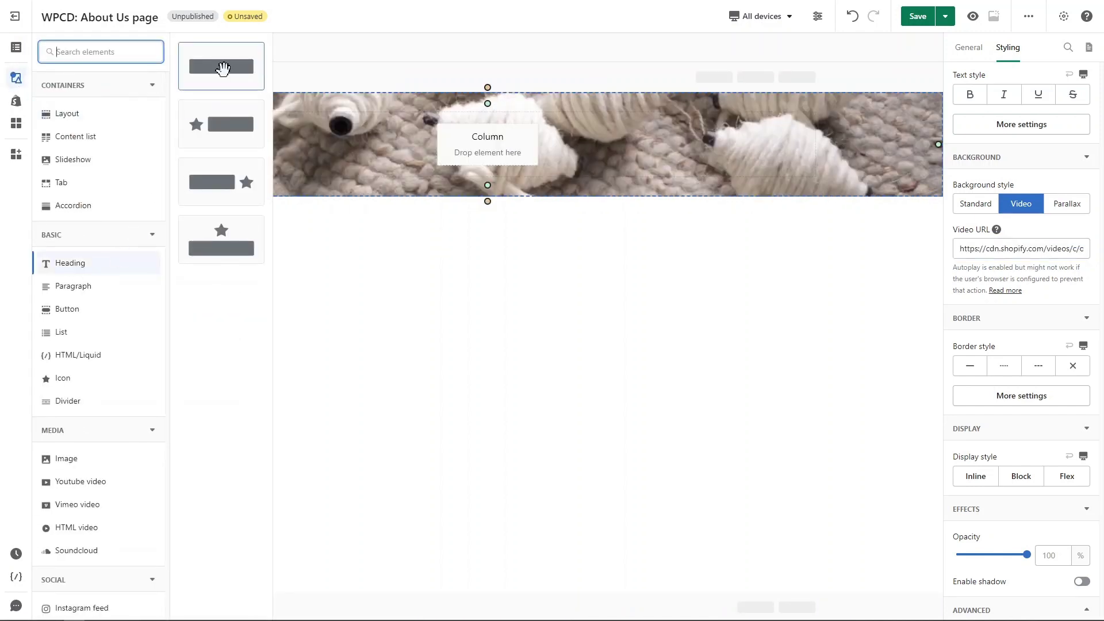
pyautogui.moveTo(223, 68); pyautogui.dragTo(333, 136)
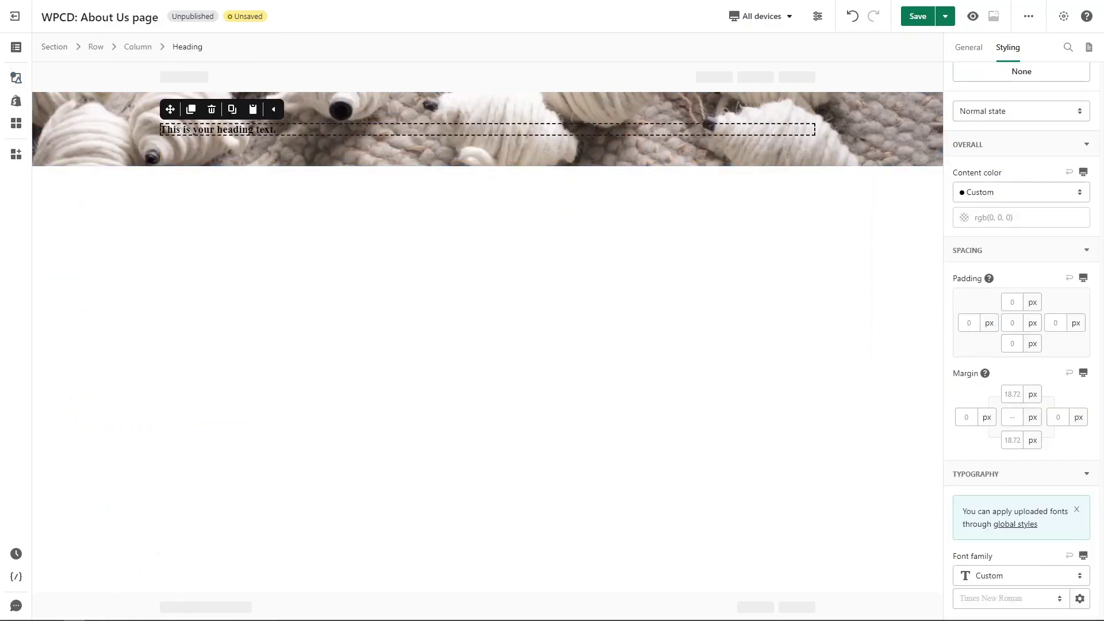
pyautogui.click(963, 50)
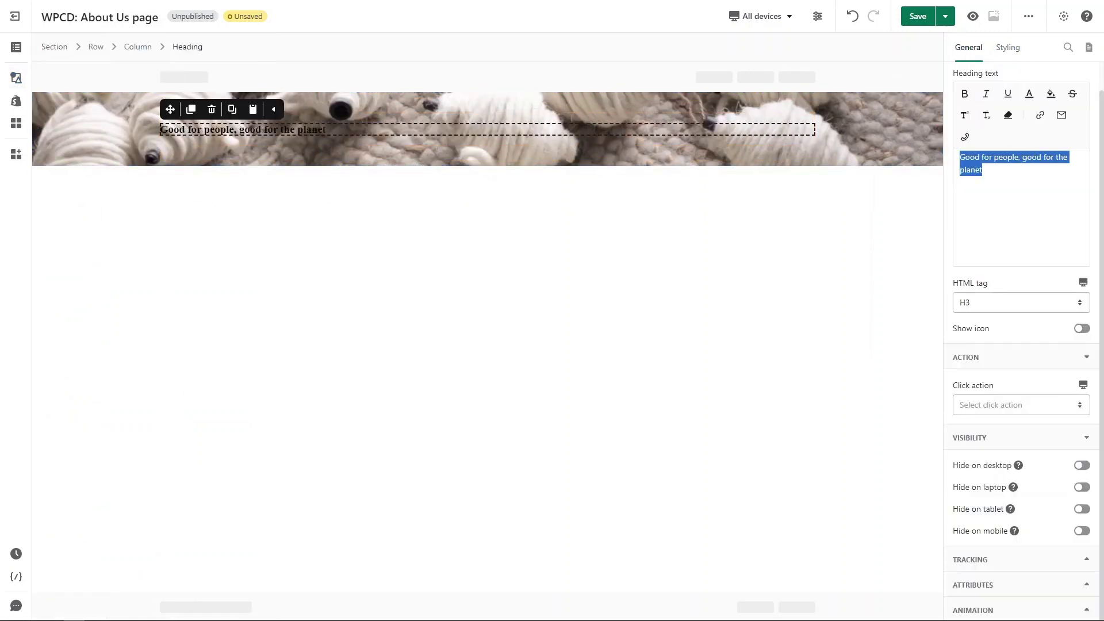
pyautogui.click(1017, 309)
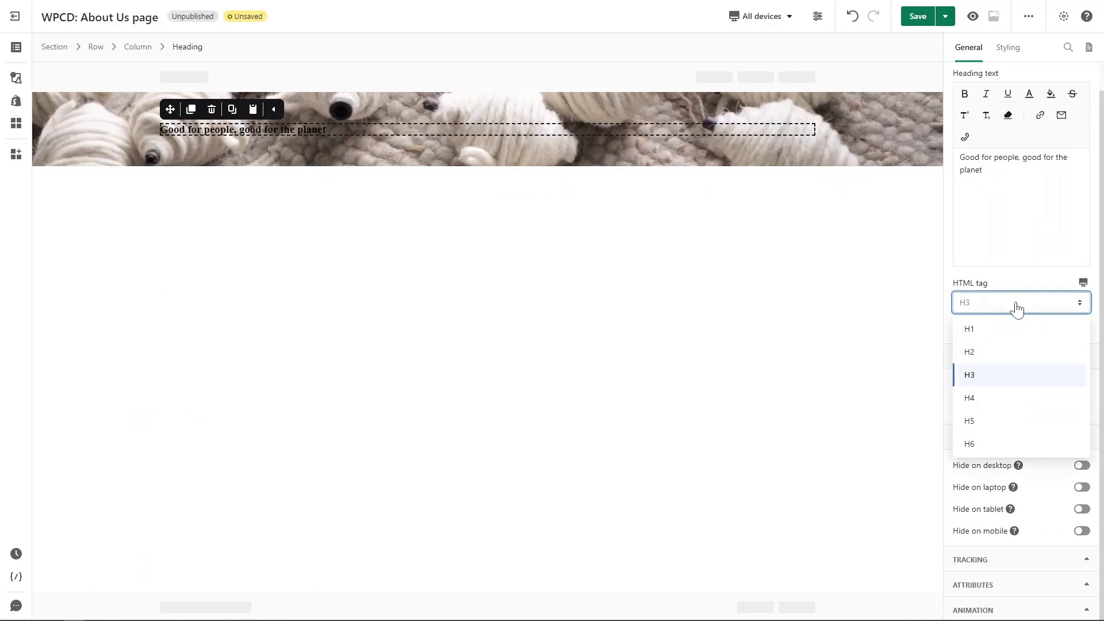
pyautogui.click(1020, 333)
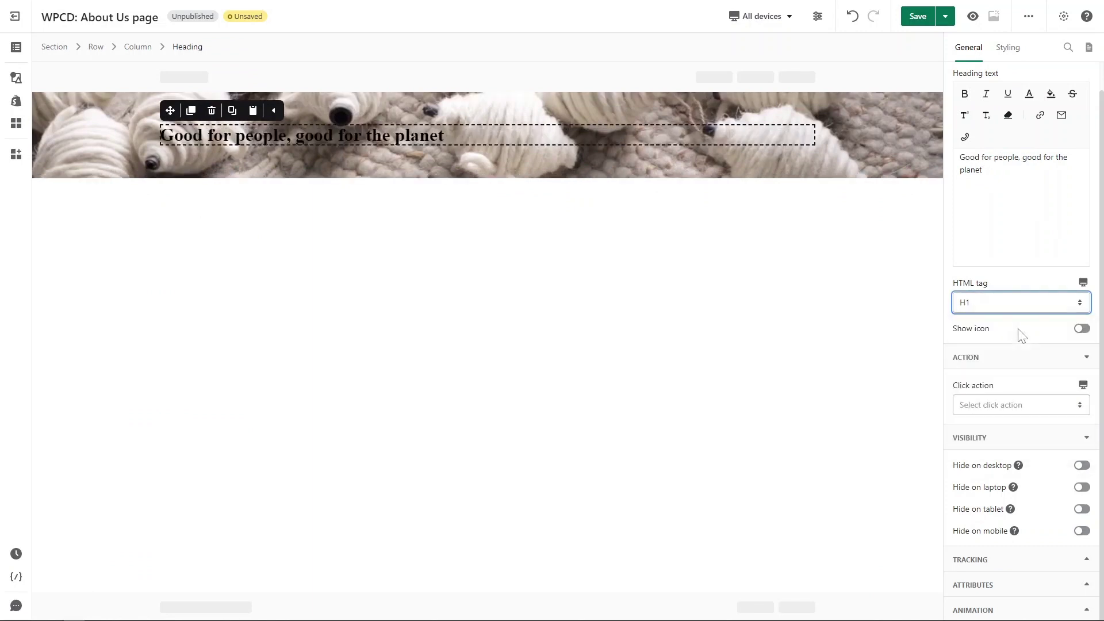
# Step: Drag a Paragraph element onto the banner below the heading
pyautogui.click(15, 81)
pyautogui.moveTo(74, 299)
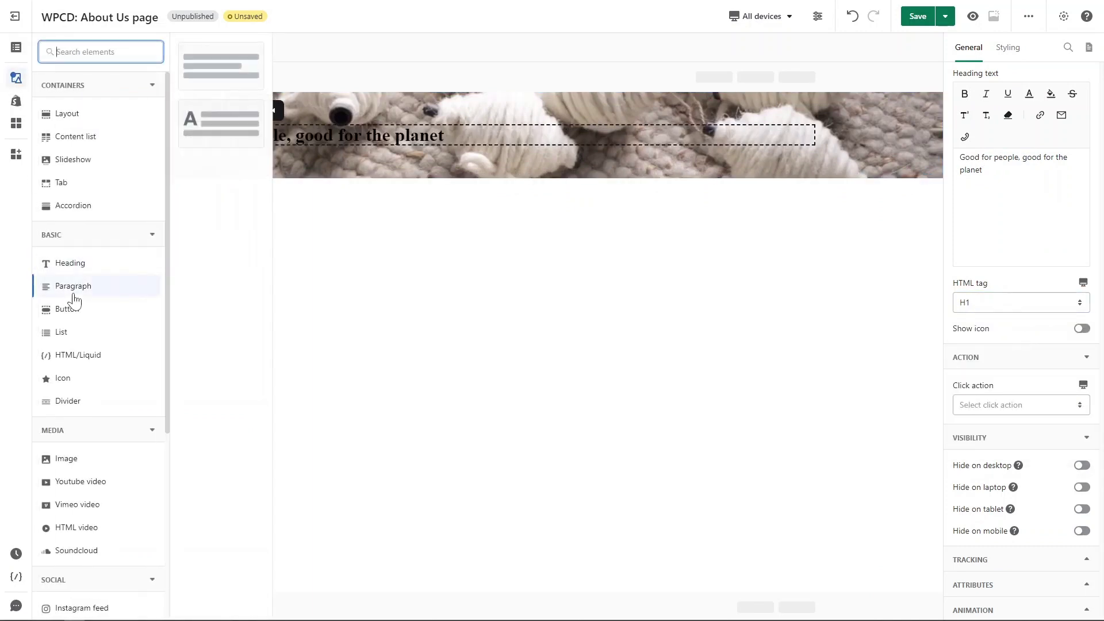
pyautogui.moveTo(225, 92); pyautogui.dragTo(277, 150)
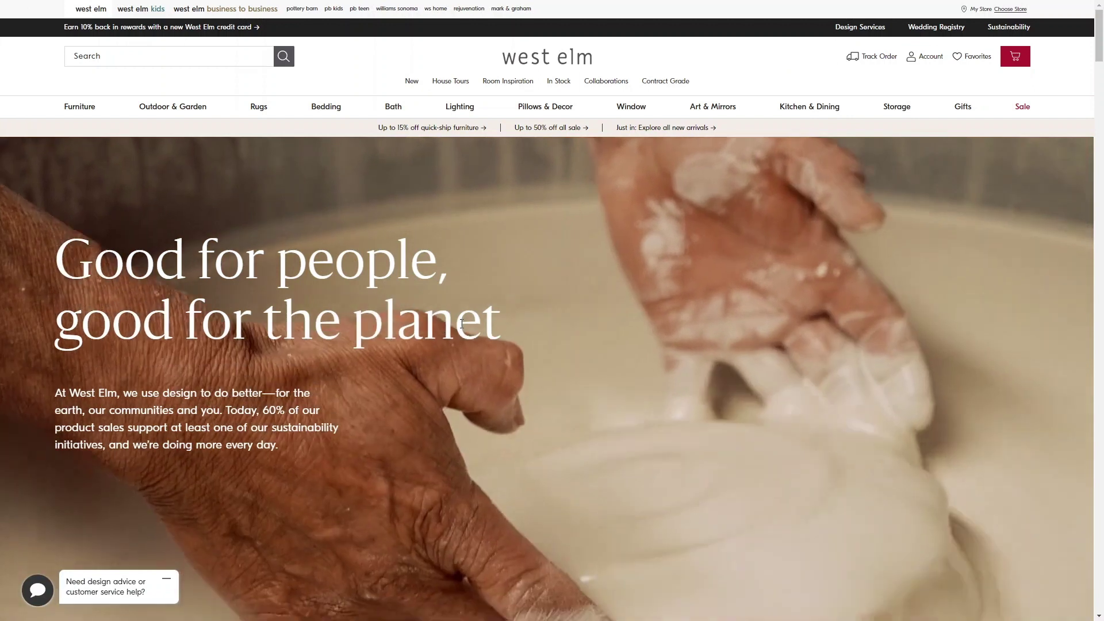
# Step: Inspect West Elm's hero heading in DevTools and review its Computed font and sizing values
pyautogui.rightClick(462, 324)
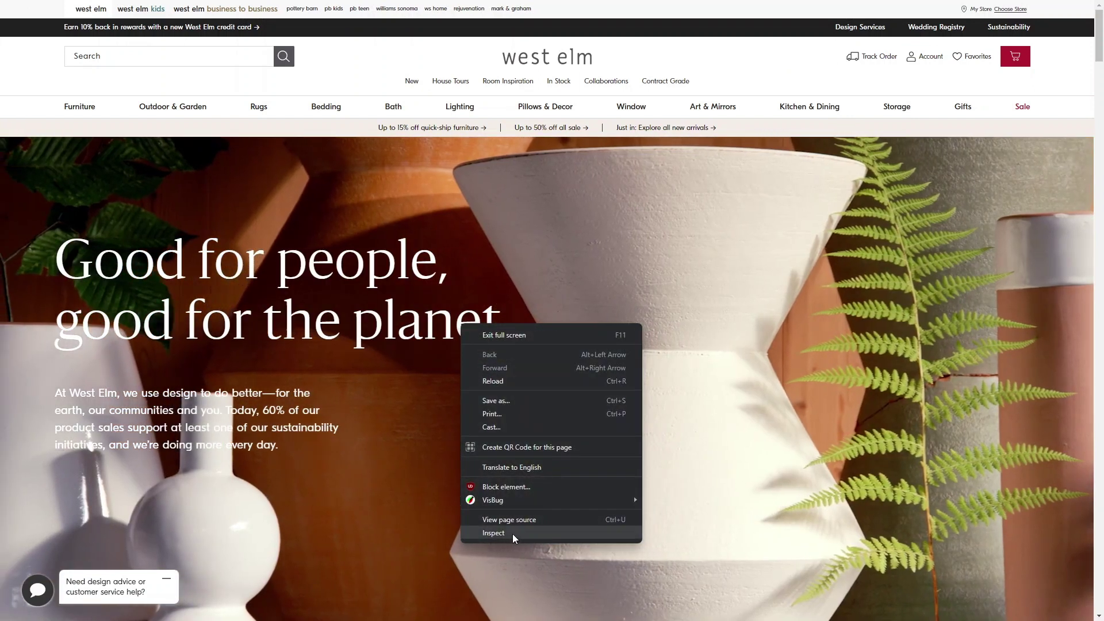
pyautogui.click(513, 534)
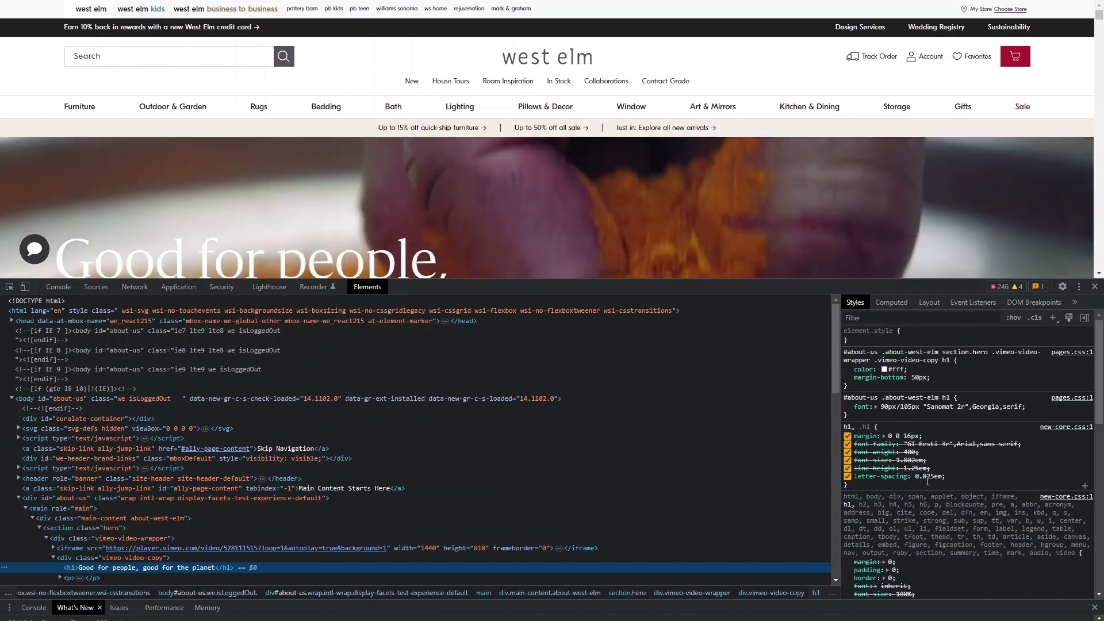
pyautogui.click(891, 302)
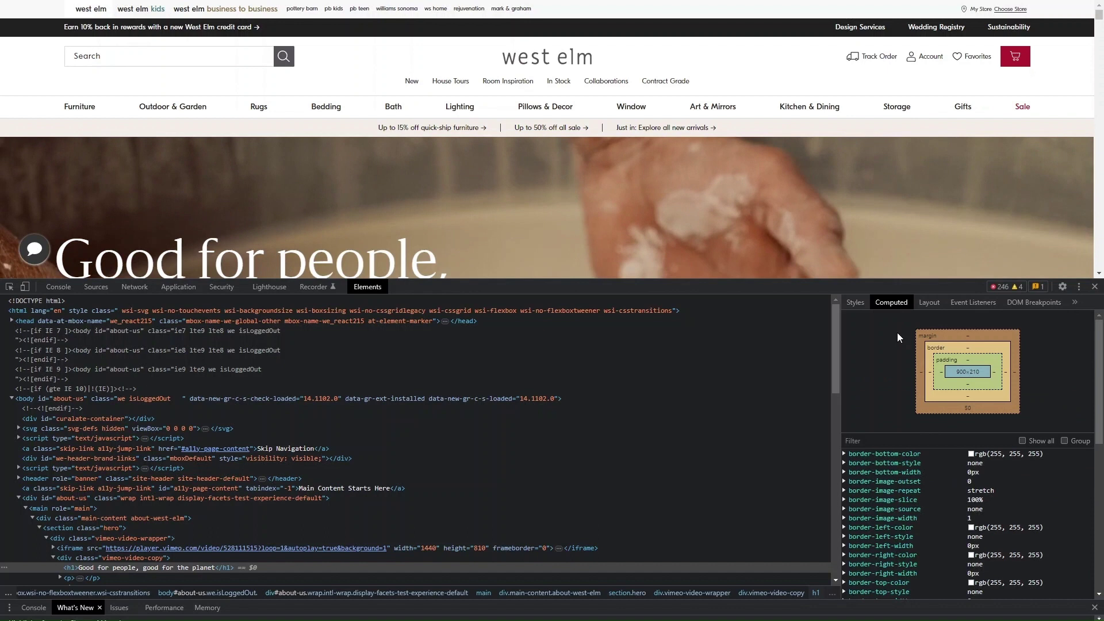
pyautogui.scroll(-3, 926, 532)
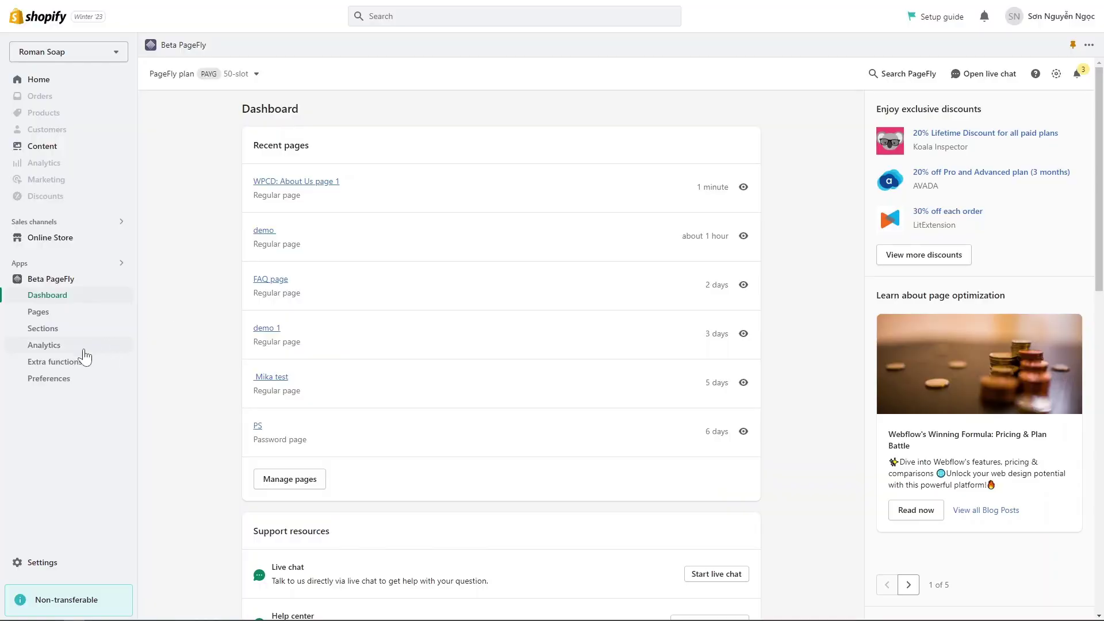
# Step: Go to Extra functions > Uploaded fonts to review the store's custom fonts
pyautogui.click(57, 364)
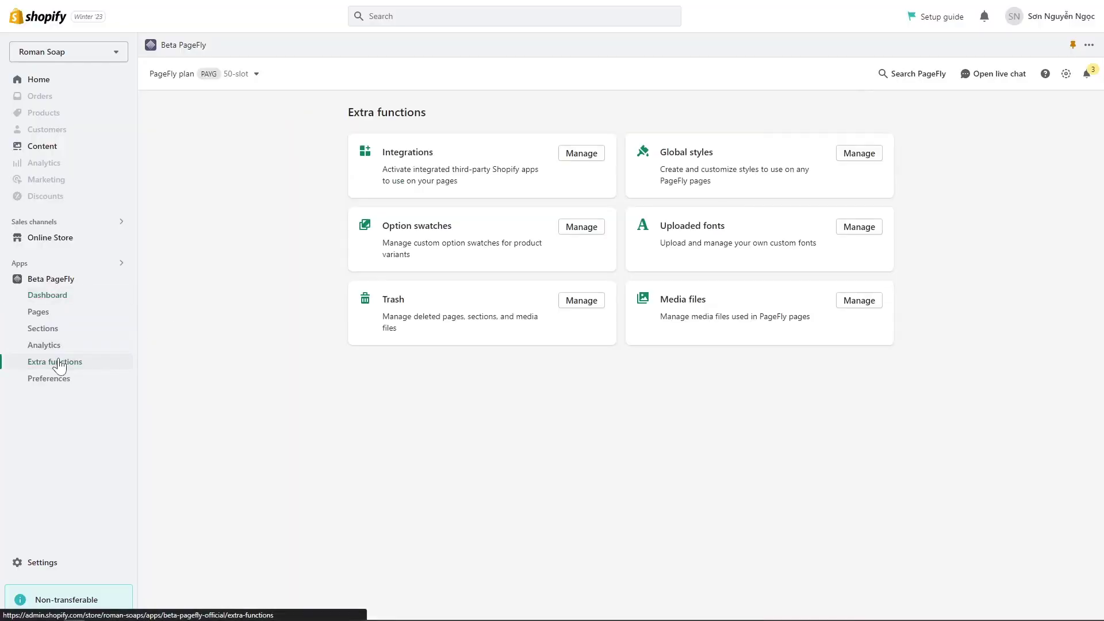
pyautogui.click(859, 228)
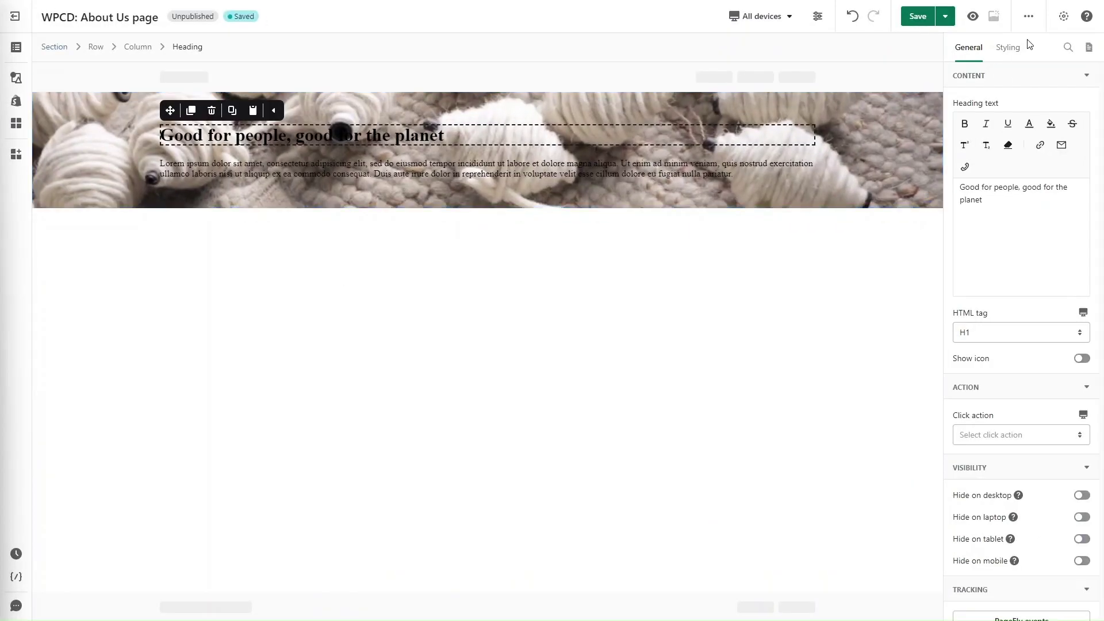
# Step: Make the hero heading light grey (Color 8) at 55 px font size
pyautogui.click(1009, 49)
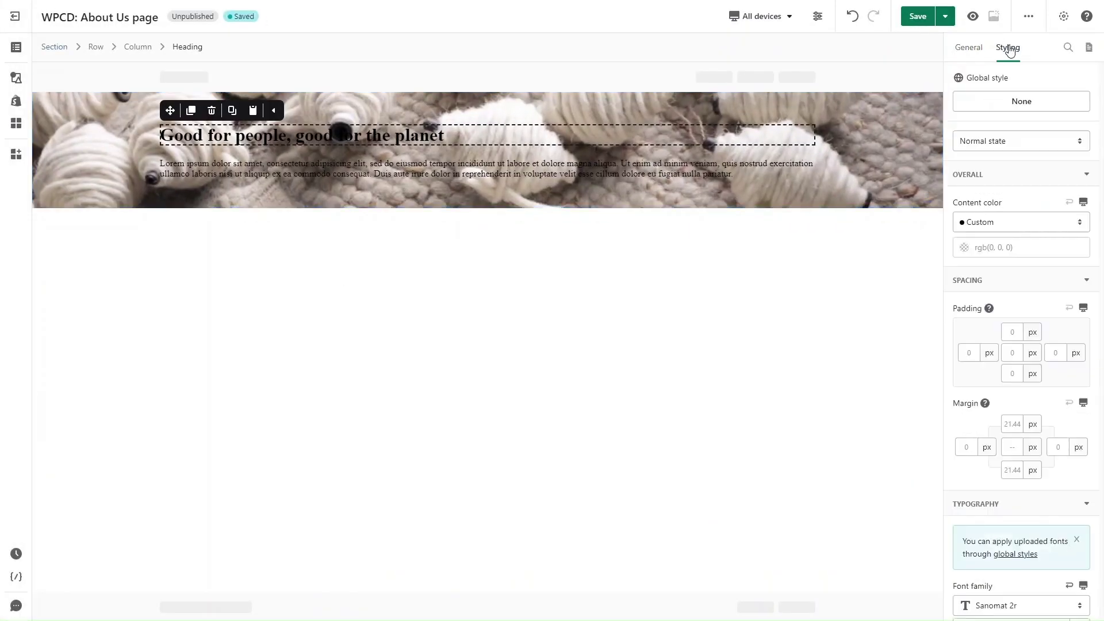
pyautogui.click(1029, 234)
pyautogui.click(1023, 375)
pyautogui.scroll(-6, 1023, 379)
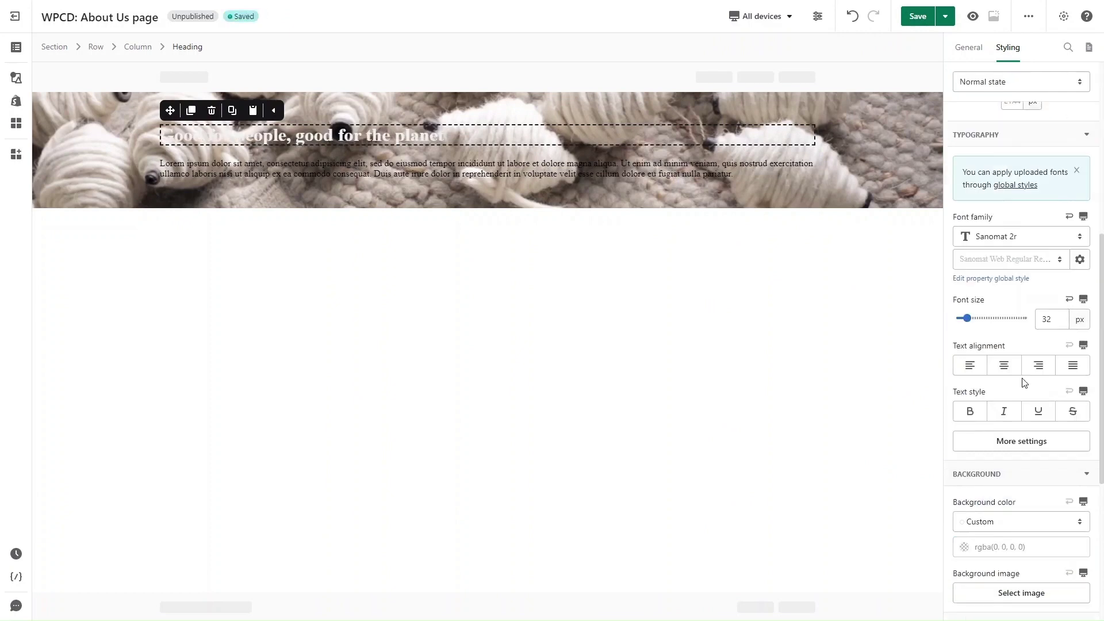
pyautogui.doubleClick(1057, 324)
pyautogui.write('55')
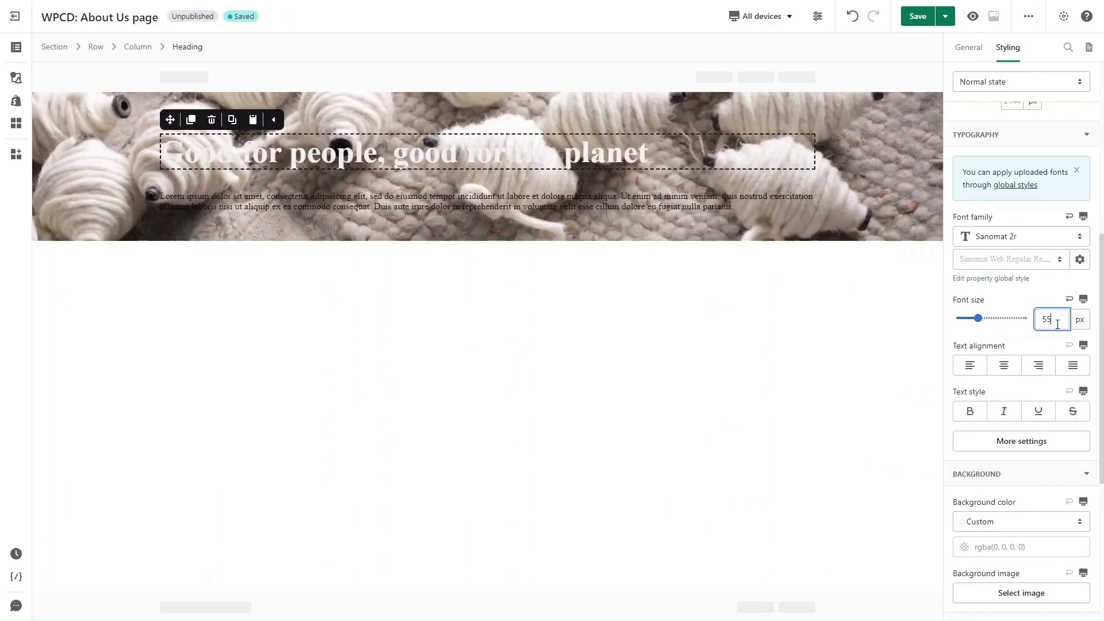
# Step: Make the heading Semi Bold with 65 px line height, then pad the hero section
pyautogui.click(1014, 450)
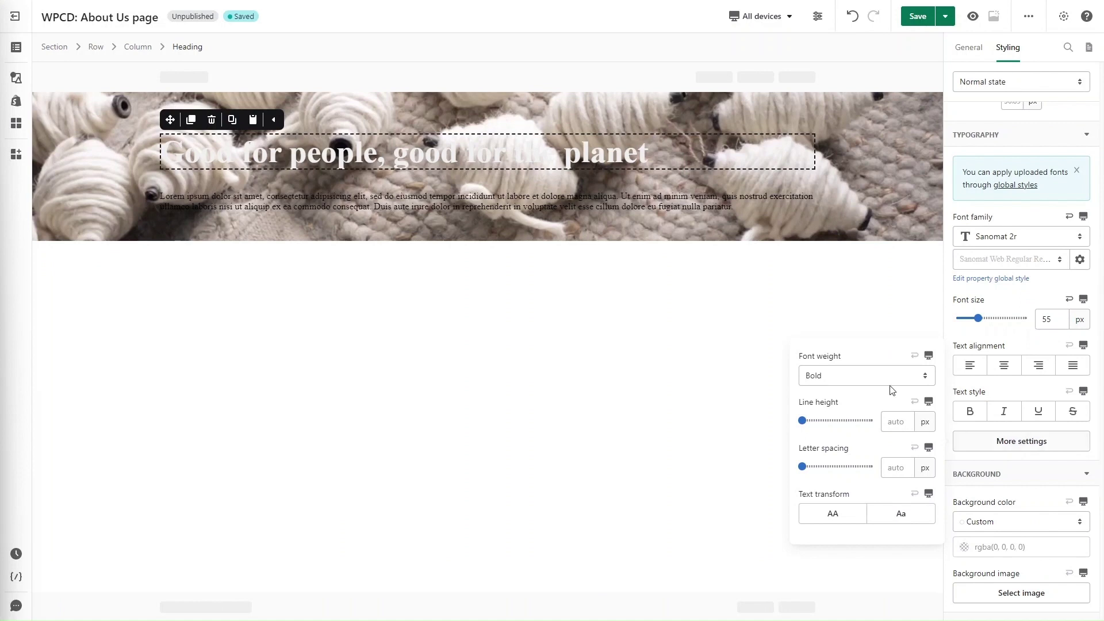
pyautogui.click(863, 382)
pyautogui.click(858, 502)
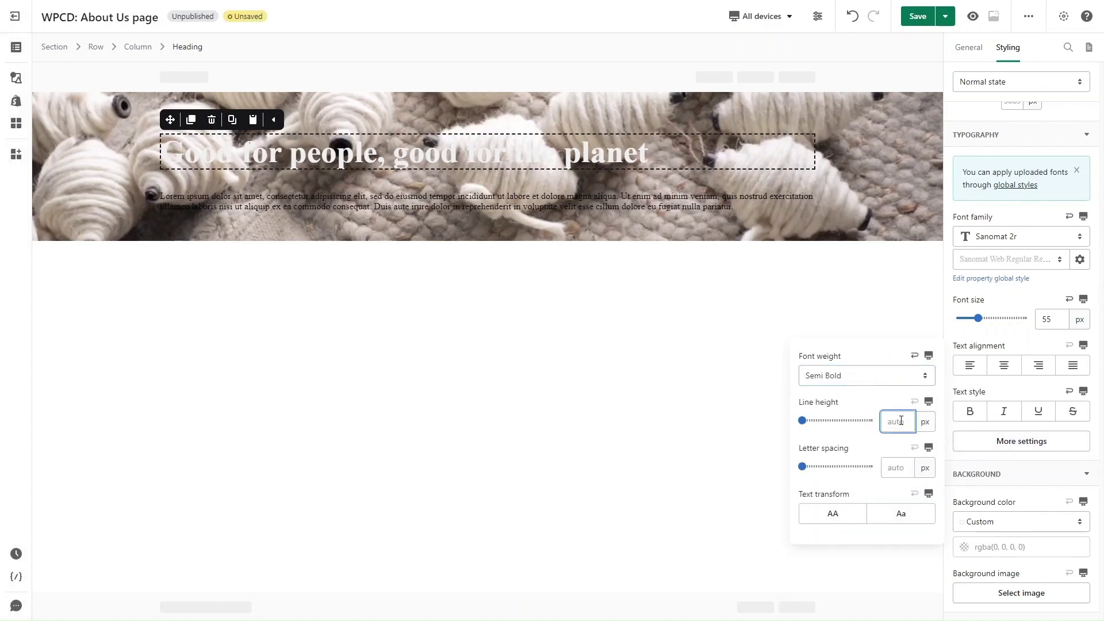
pyautogui.write('65')
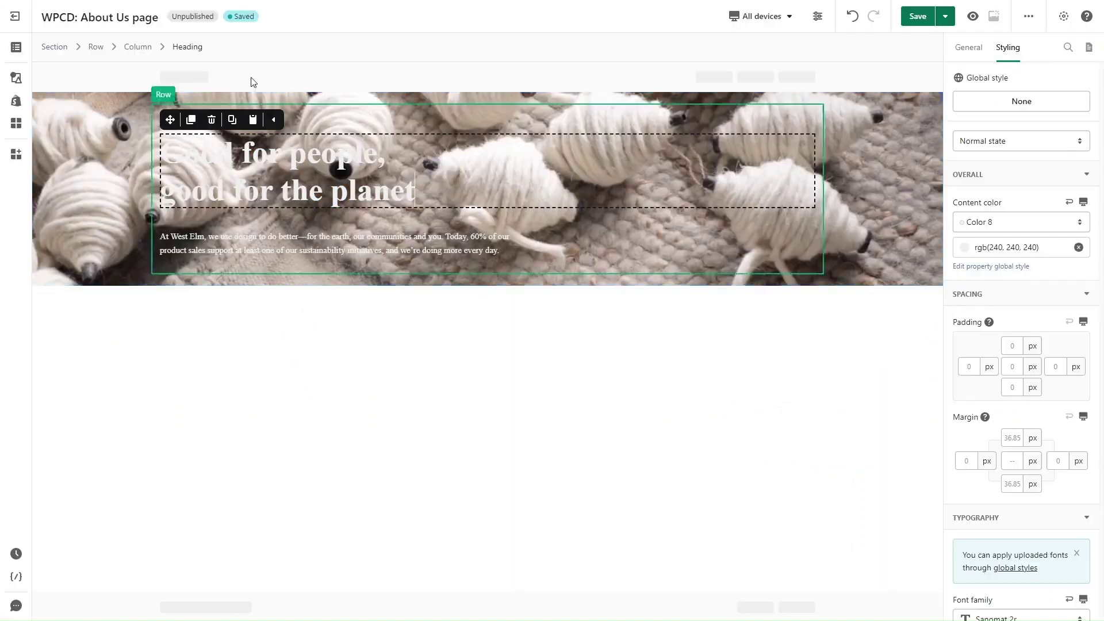
pyautogui.click(47, 47)
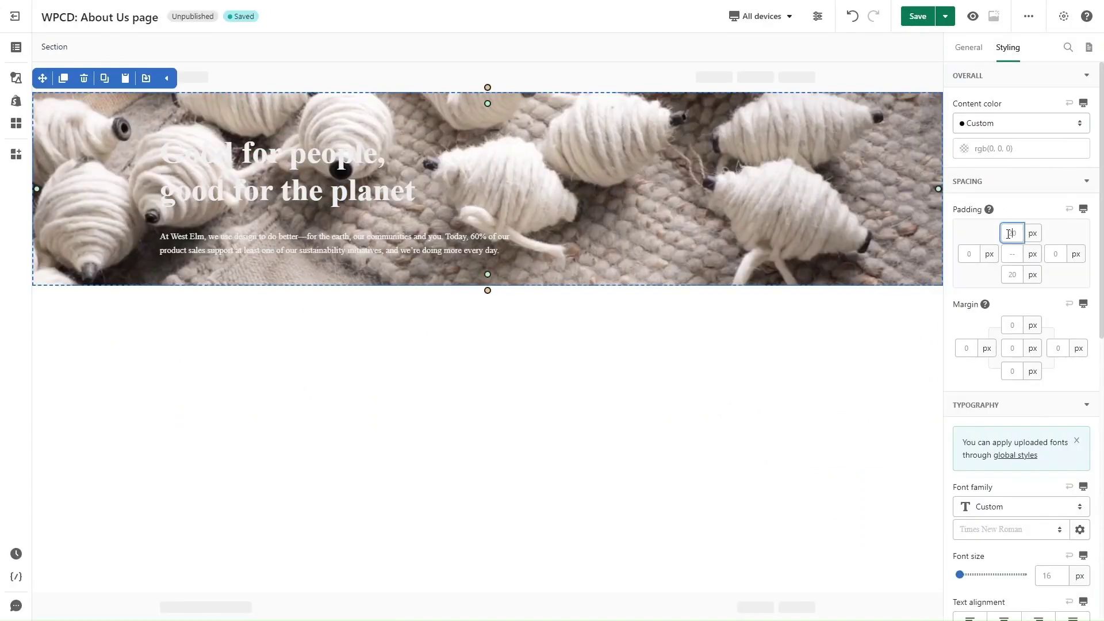
pyautogui.write('50150')
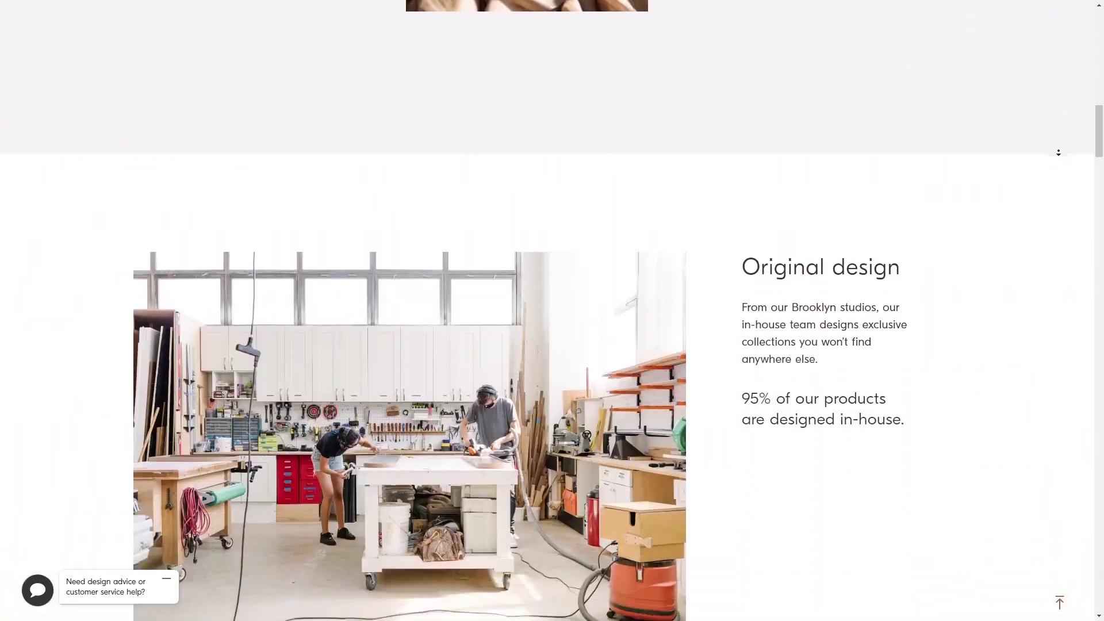
# Step: Scroll West Elm past Original design, Local, Handcrafted, Fair Trade and Nonprofit partners
pyautogui.scroll(-14, 1056, 155)
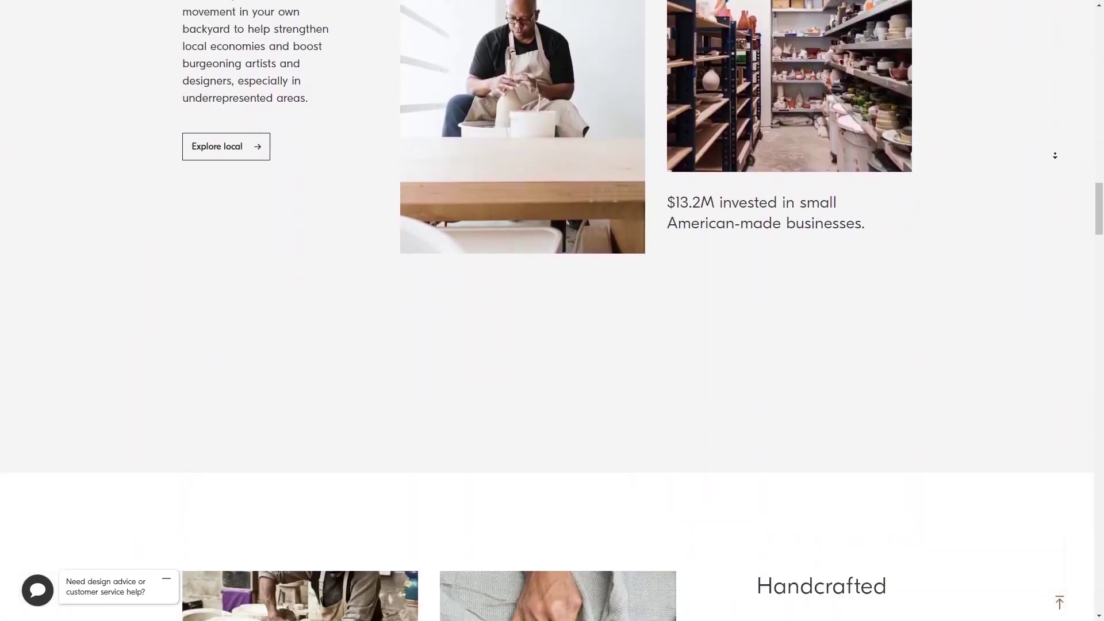
pyautogui.scroll(-15, 1052, 159)
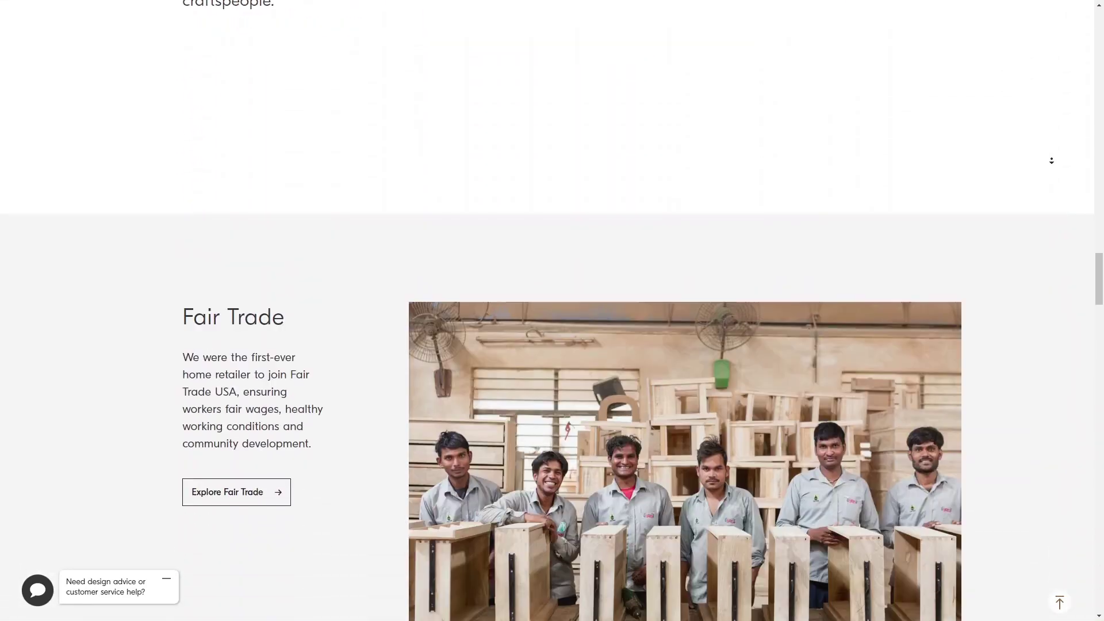
pyautogui.scroll(-15, 1048, 165)
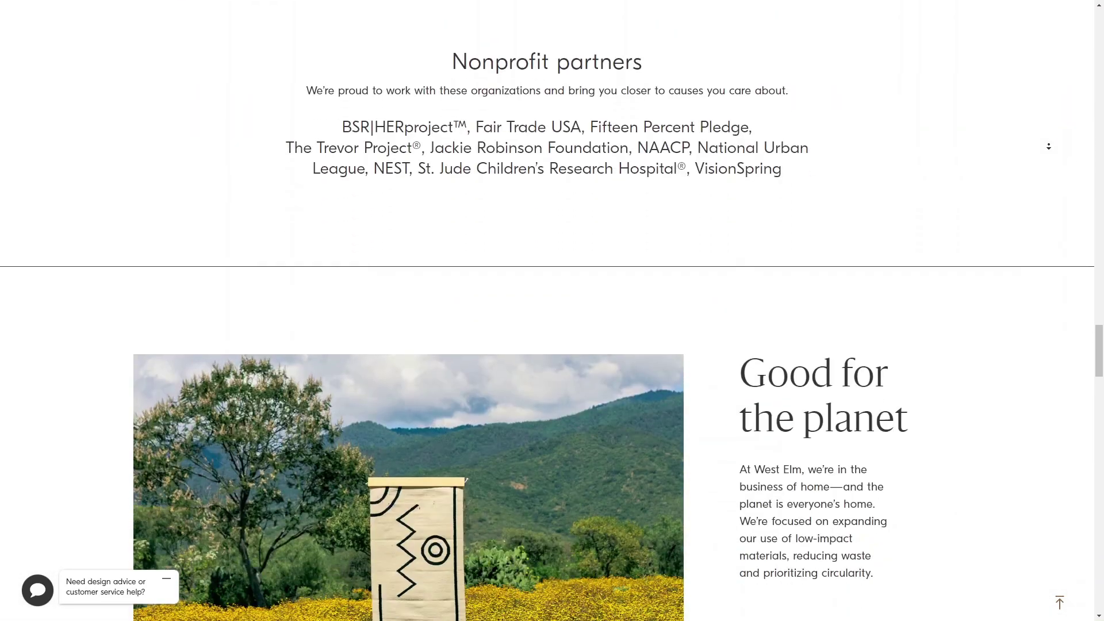
pyautogui.scroll(-4, 1050, 150)
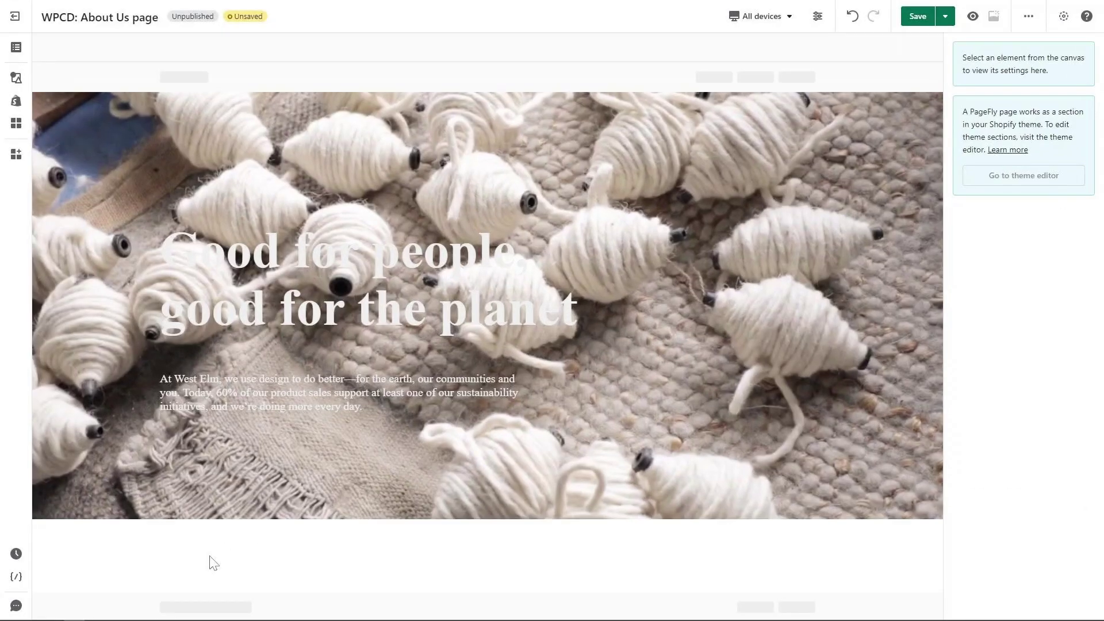
# Step: Place a 1/3-1/3-1/3 three-column row below the hero and select its first column
pyautogui.click(17, 90)
pyautogui.moveTo(79, 114)
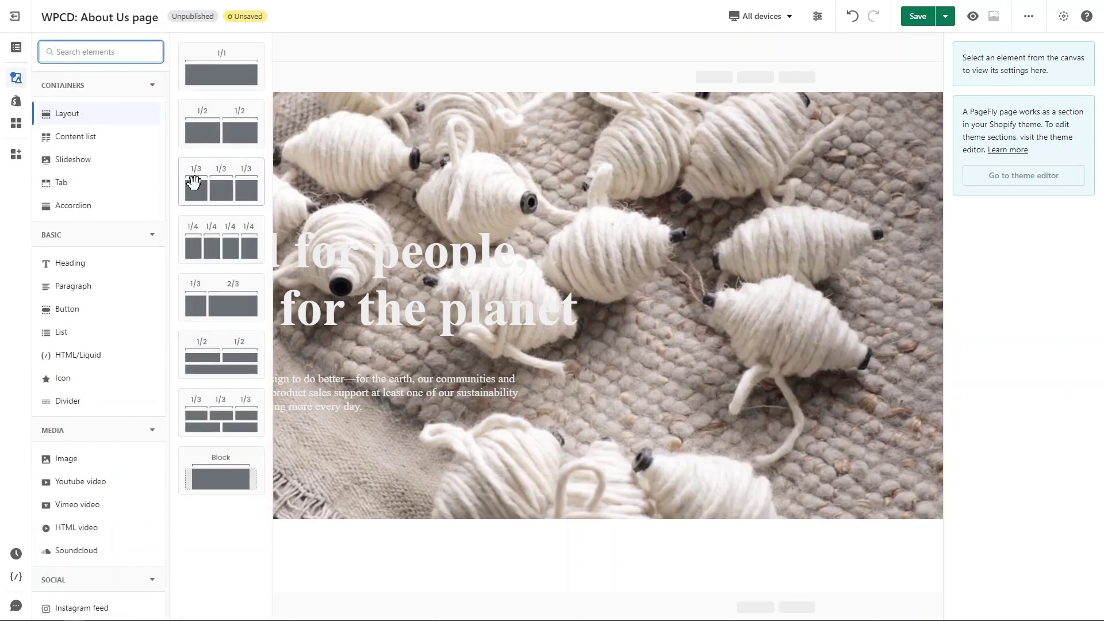
pyautogui.moveTo(224, 246); pyautogui.dragTo(283, 530)
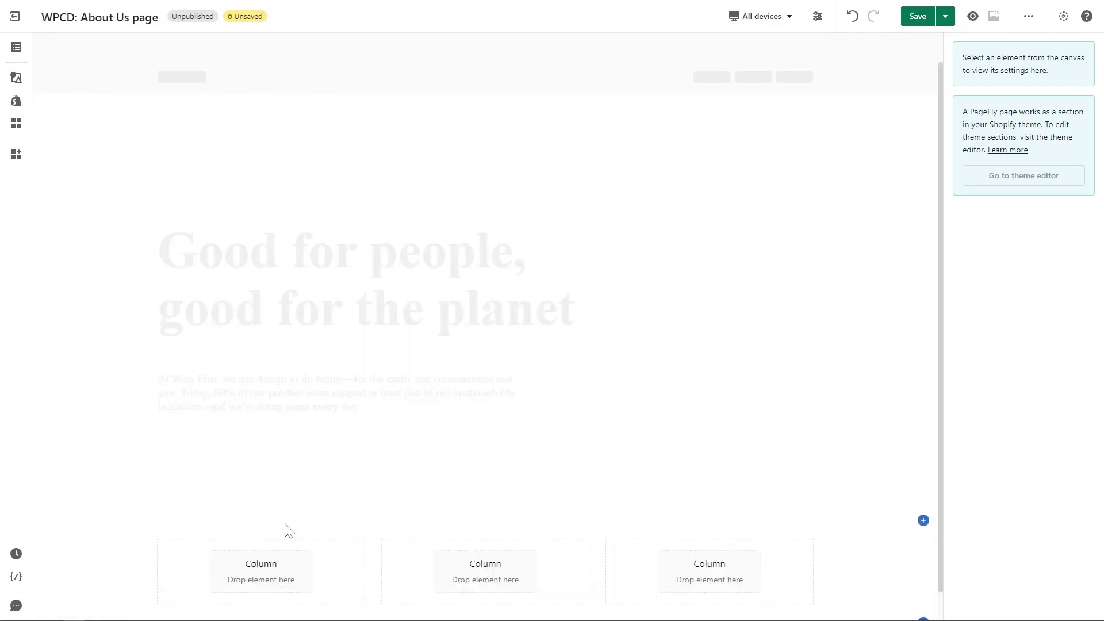
pyautogui.click(334, 523)
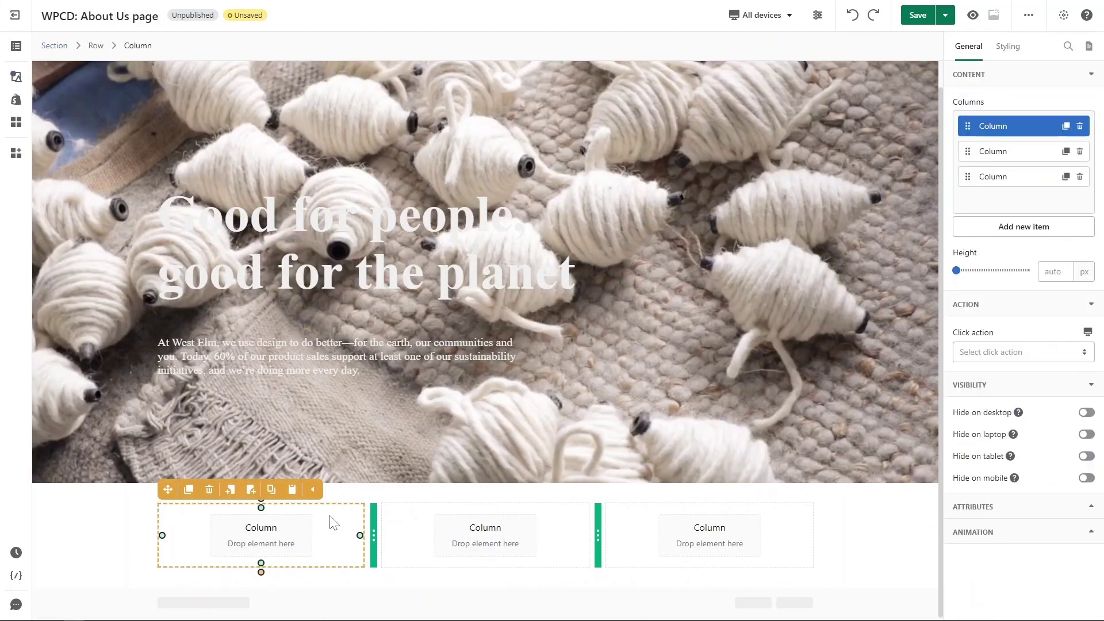
# Step: Add a Heading and a Paragraph beneath it into the first column
pyautogui.click(15, 86)
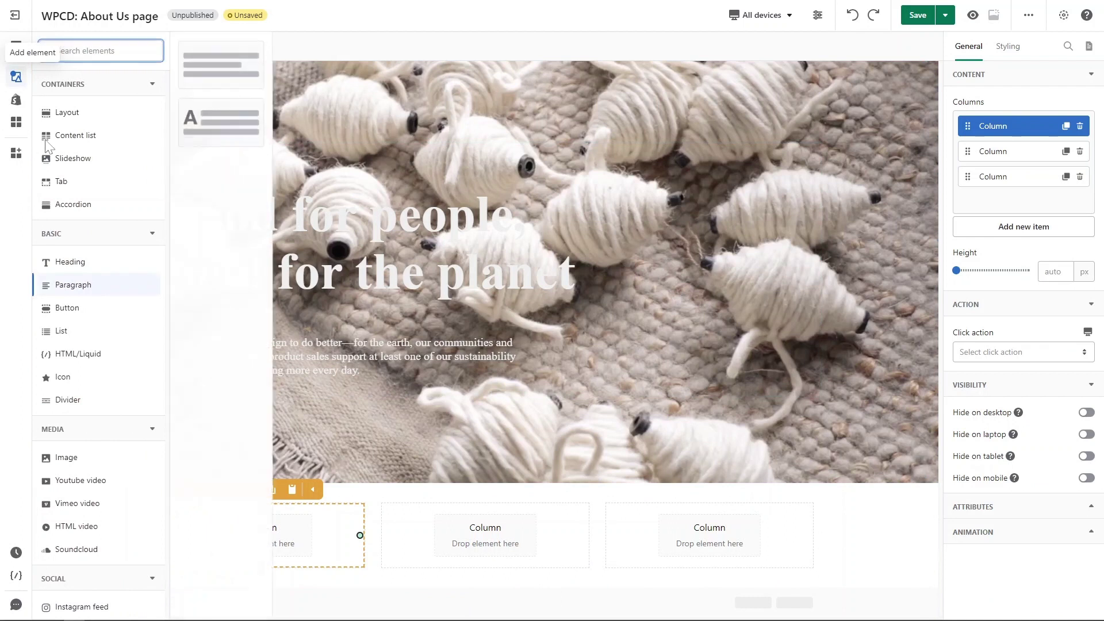
pyautogui.moveTo(73, 262)
pyautogui.moveTo(230, 266); pyautogui.dragTo(259, 529)
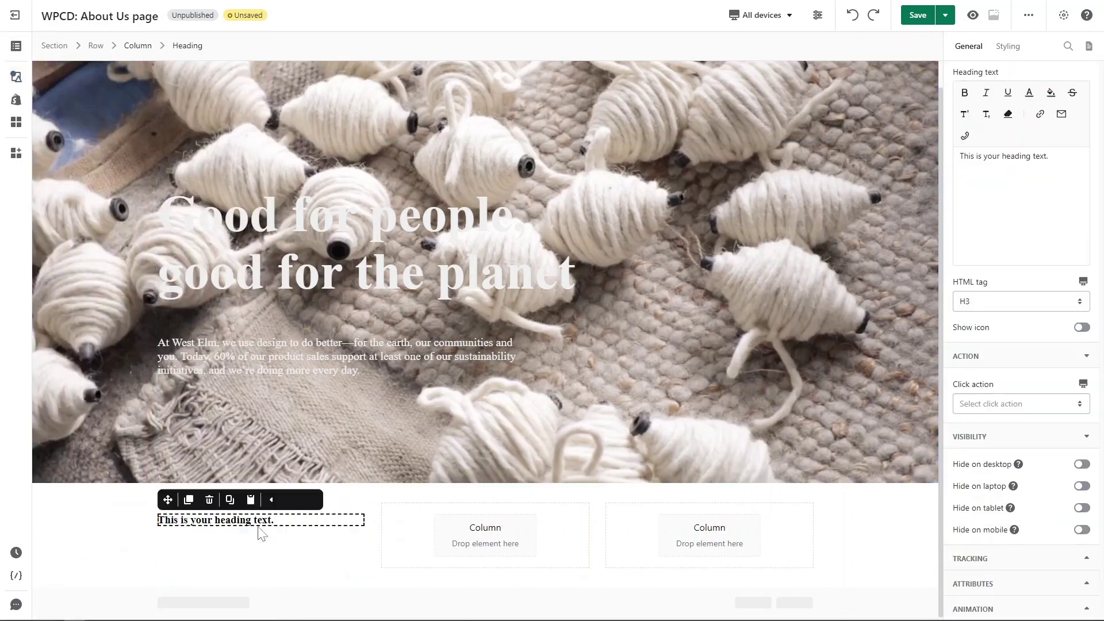
pyautogui.click(16, 74)
pyautogui.moveTo(73, 285)
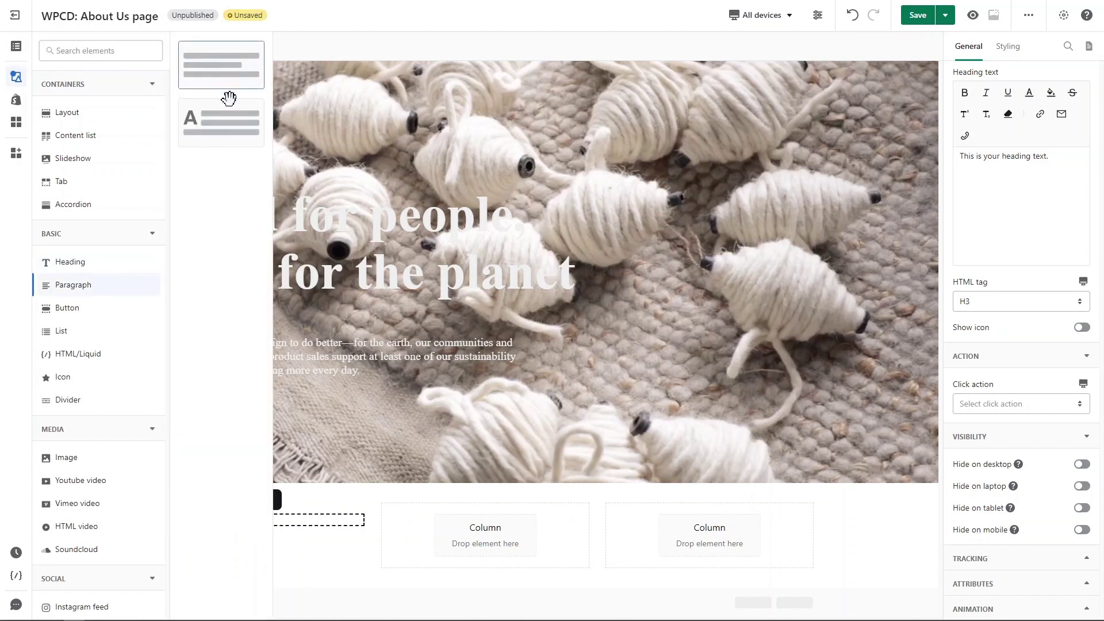
pyautogui.moveTo(229, 98); pyautogui.dragTo(271, 540)
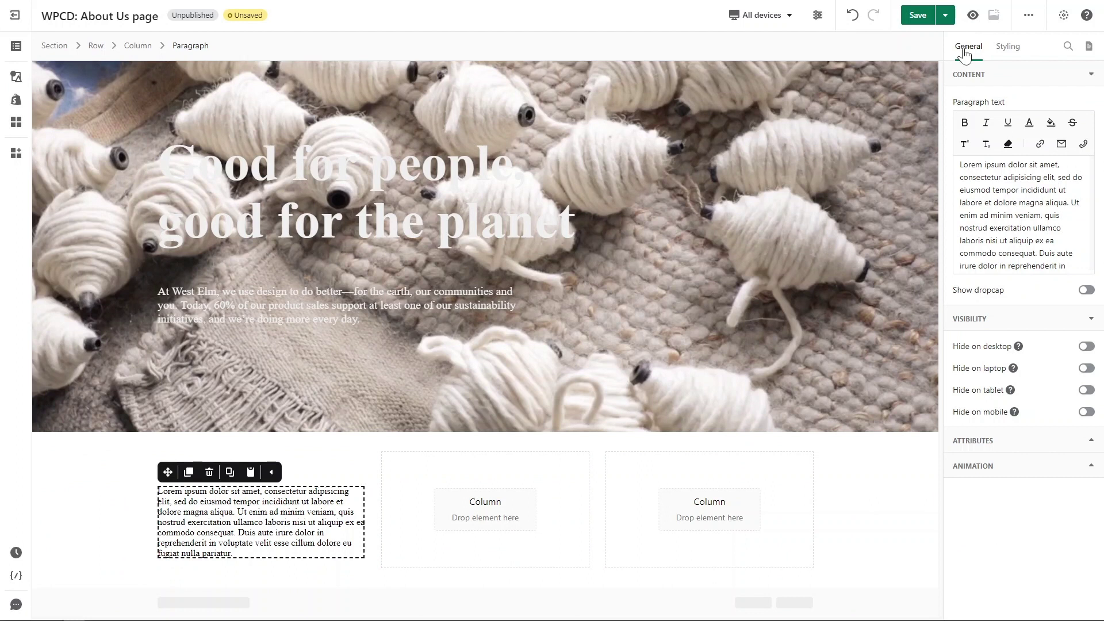
# Step: Change the heading to 'Good for people' in GT-Eesti Light at 60 px
pyautogui.click(1009, 51)
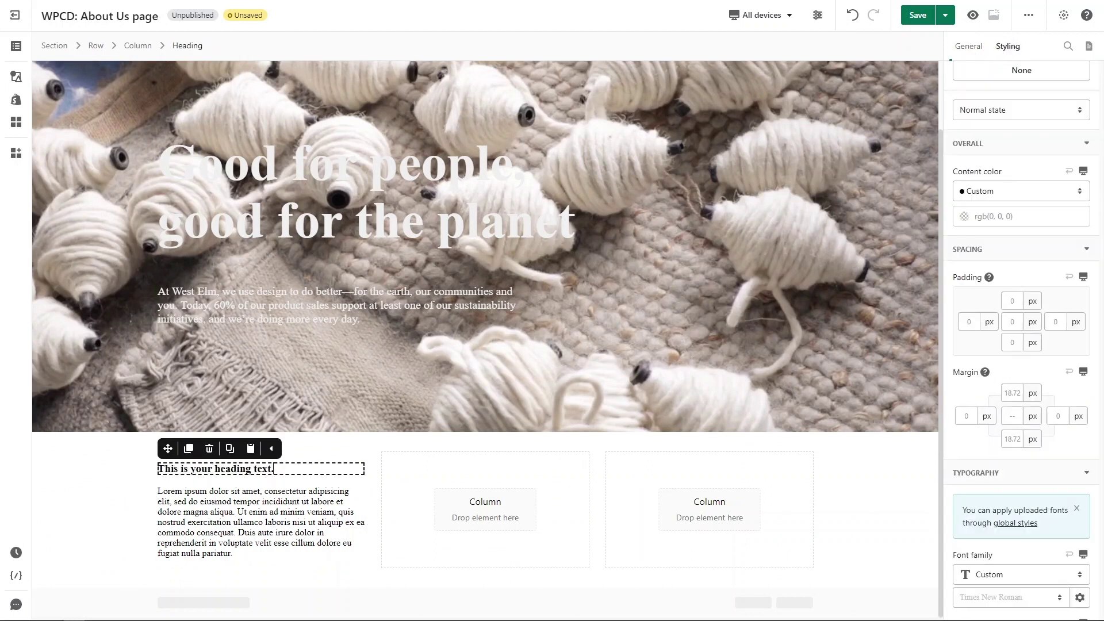
pyautogui.click(968, 47)
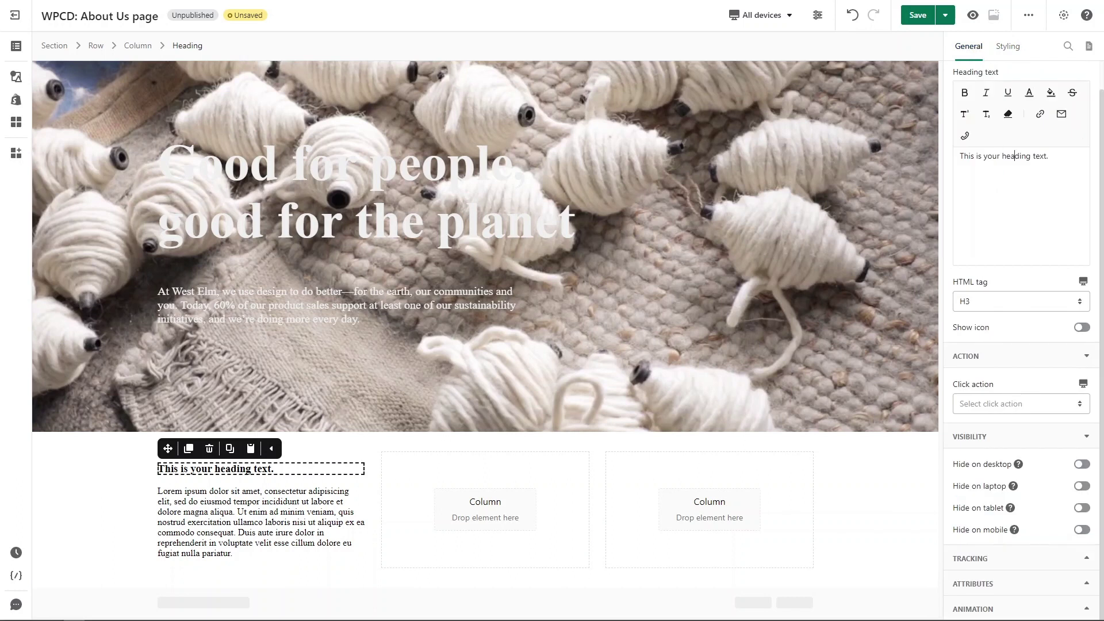
pyautogui.hotkey('ctrl', 'a')
pyautogui.write('Good for people')
pyautogui.click(1008, 47)
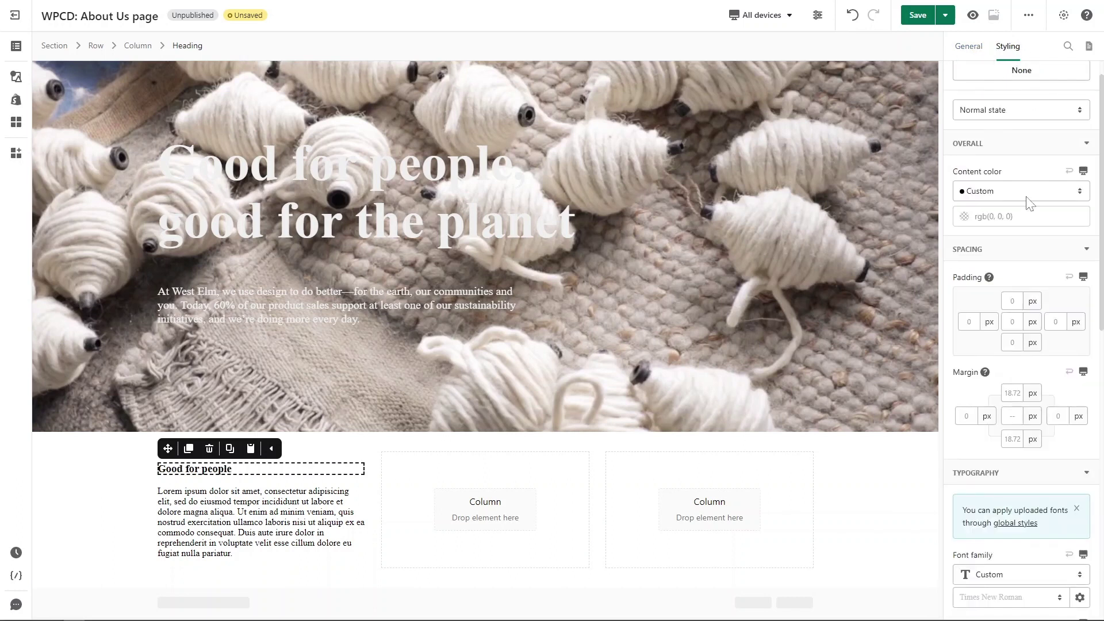
pyautogui.scroll(-5, 1028, 241)
pyautogui.click(1022, 287)
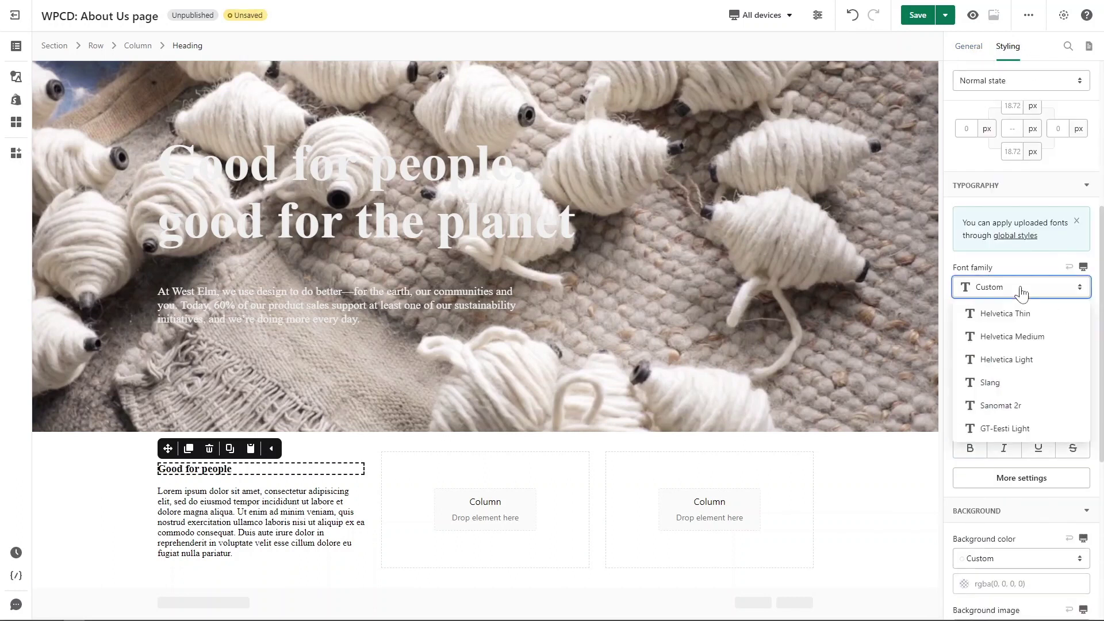
pyautogui.click(1026, 429)
pyautogui.click(1052, 370)
pyautogui.write('60')
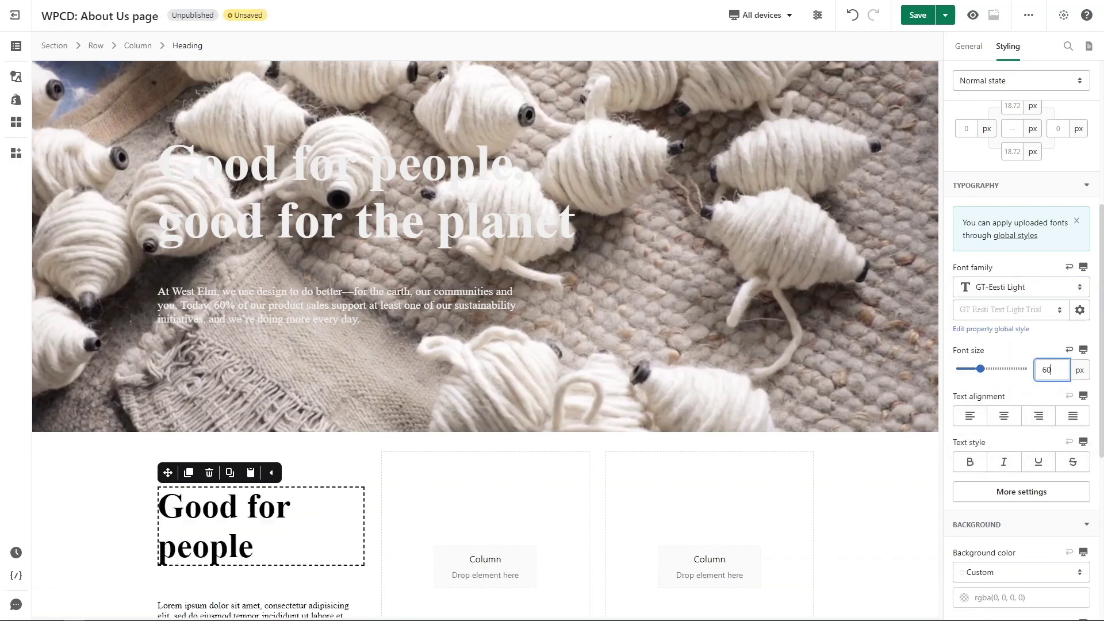
# Step: Paste the 'We believe in great design' paragraph text and set it to GT-Eesti Light 20 px
pyautogui.scroll(-2, 241, 517)
pyautogui.click(241, 518)
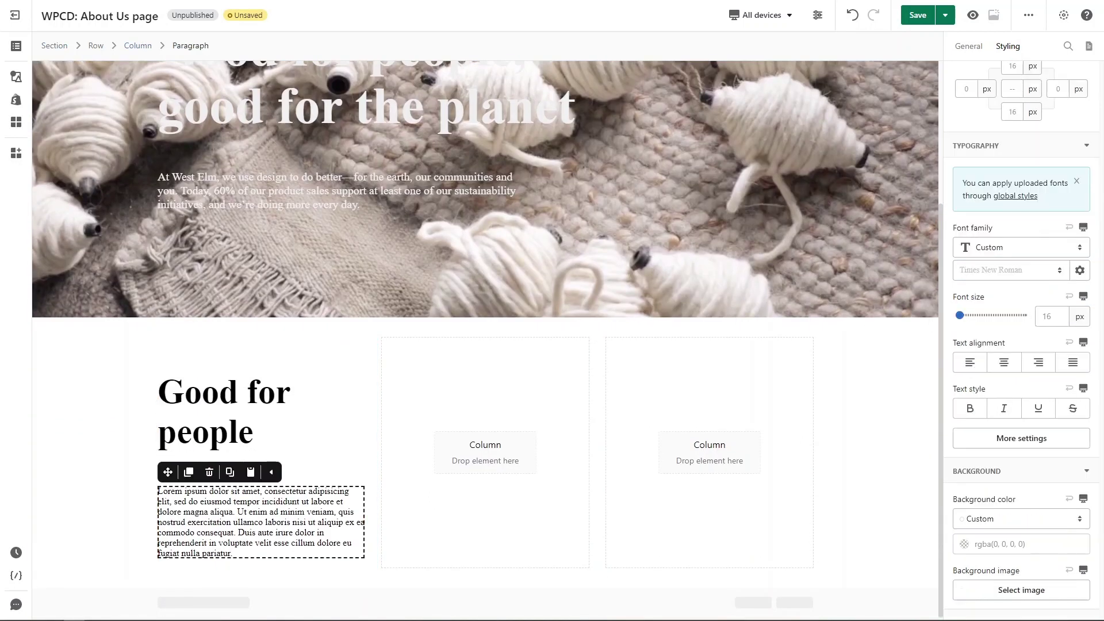
pyautogui.click(968, 46)
pyautogui.hotkey('ctrl', 'a')
pyautogui.write('We believe in great design, from around the corner to around the globe. That means supporting the people behind your products with ethical production, worker well-being and economic impact.')
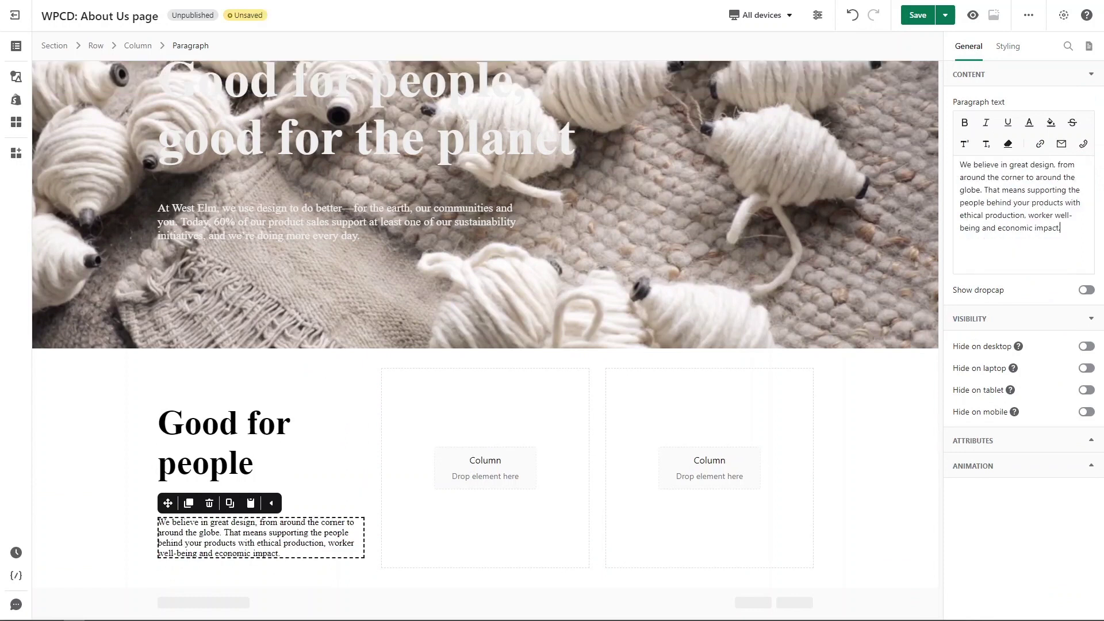
pyautogui.click(1008, 46)
pyautogui.click(1015, 248)
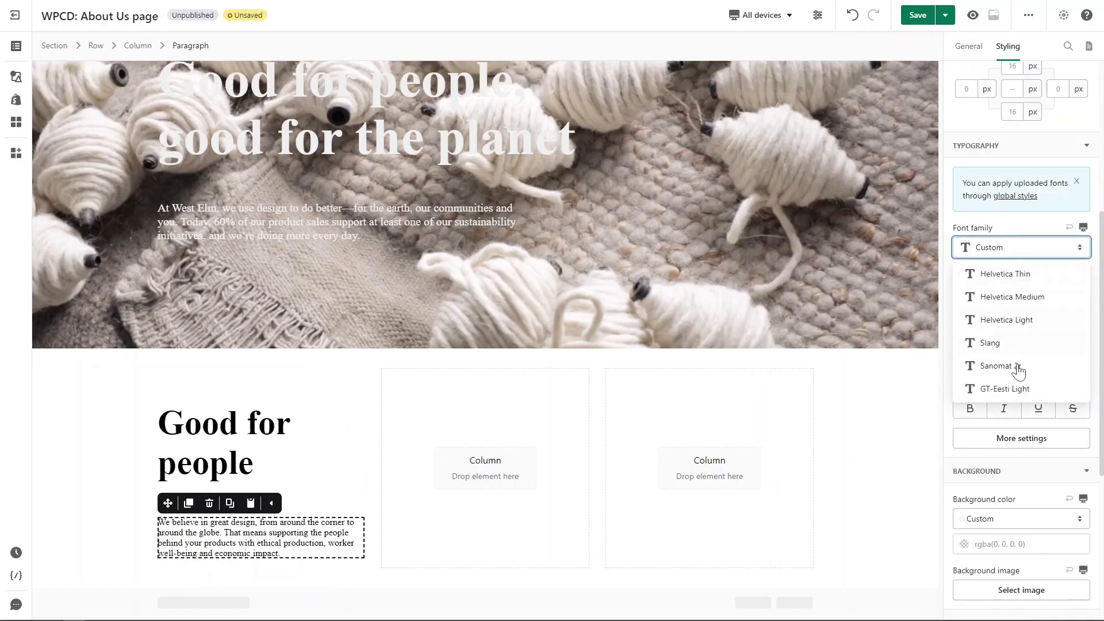
pyautogui.click(1018, 390)
pyautogui.click(1053, 329)
pyautogui.write('20')
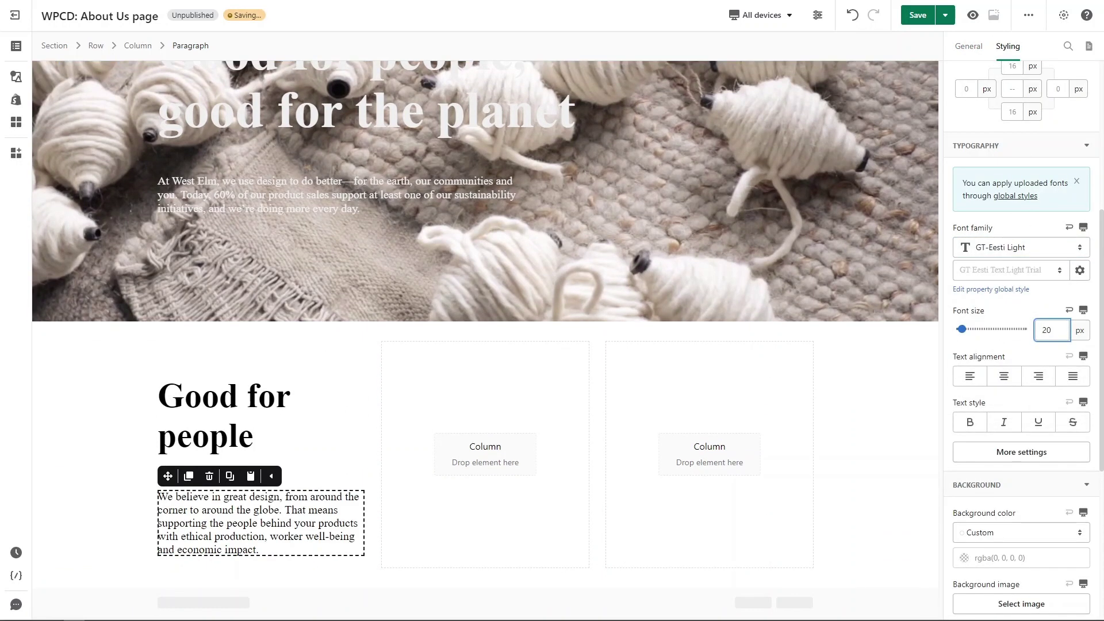
pyautogui.click(424, 414)
# Step: Place Image elements in the empty middle and right columns beside 'Good for people'
pyautogui.click(16, 78)
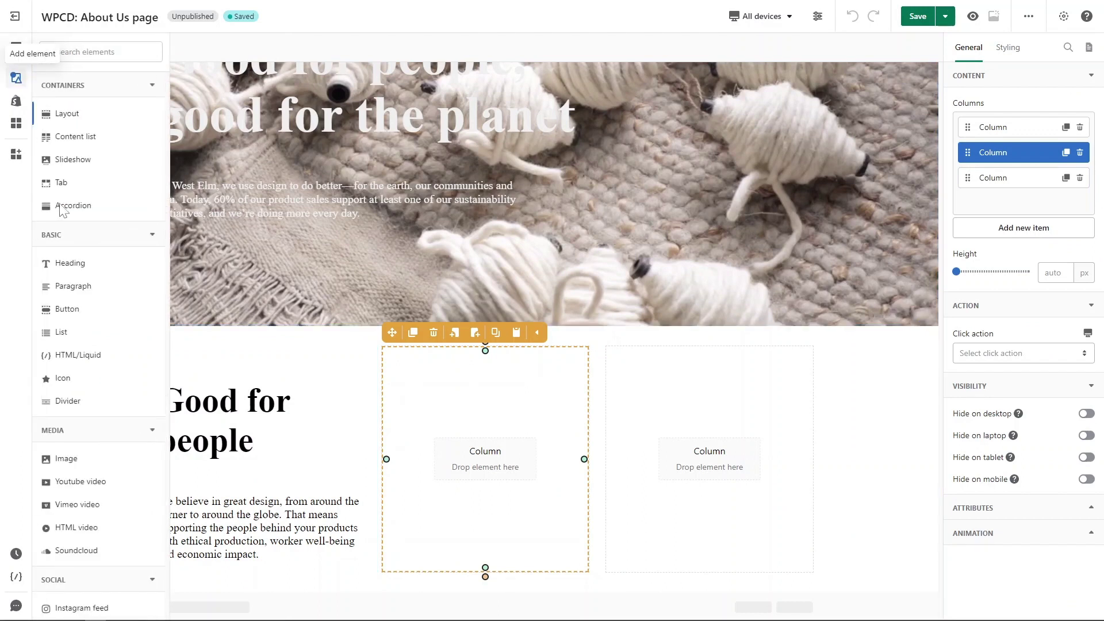
pyautogui.moveTo(86, 458)
pyautogui.moveTo(221, 121); pyautogui.dragTo(460, 454)
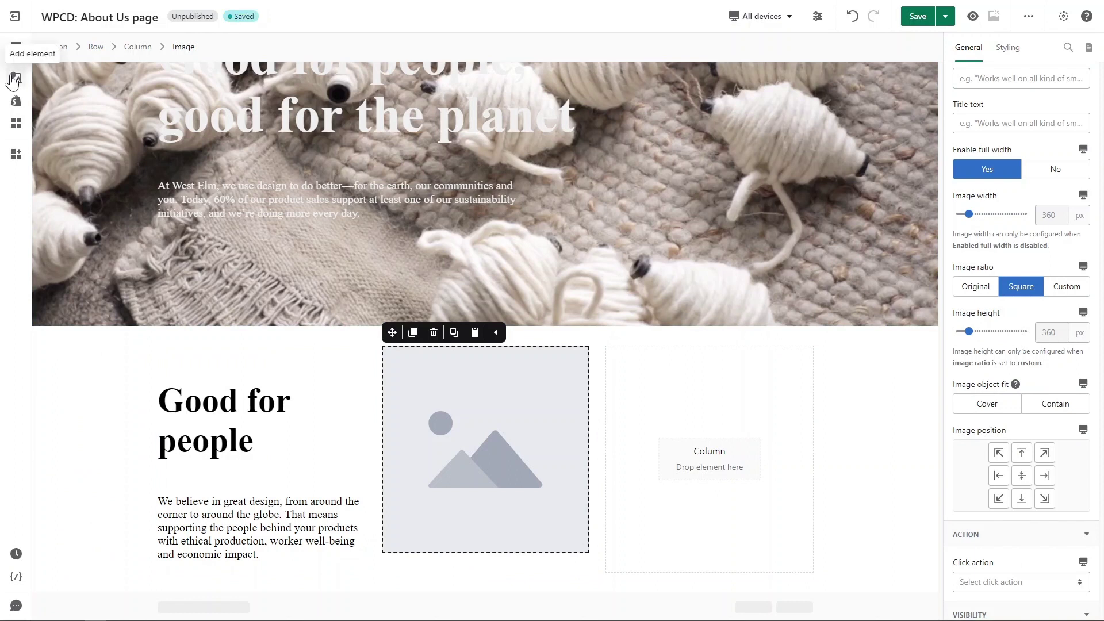
pyautogui.click(16, 79)
pyautogui.moveTo(86, 458)
pyautogui.moveTo(230, 152); pyautogui.dragTo(710, 460)
# Step: Set the middle image to the image 1 man photo at Original ratio
pyautogui.click(505, 401)
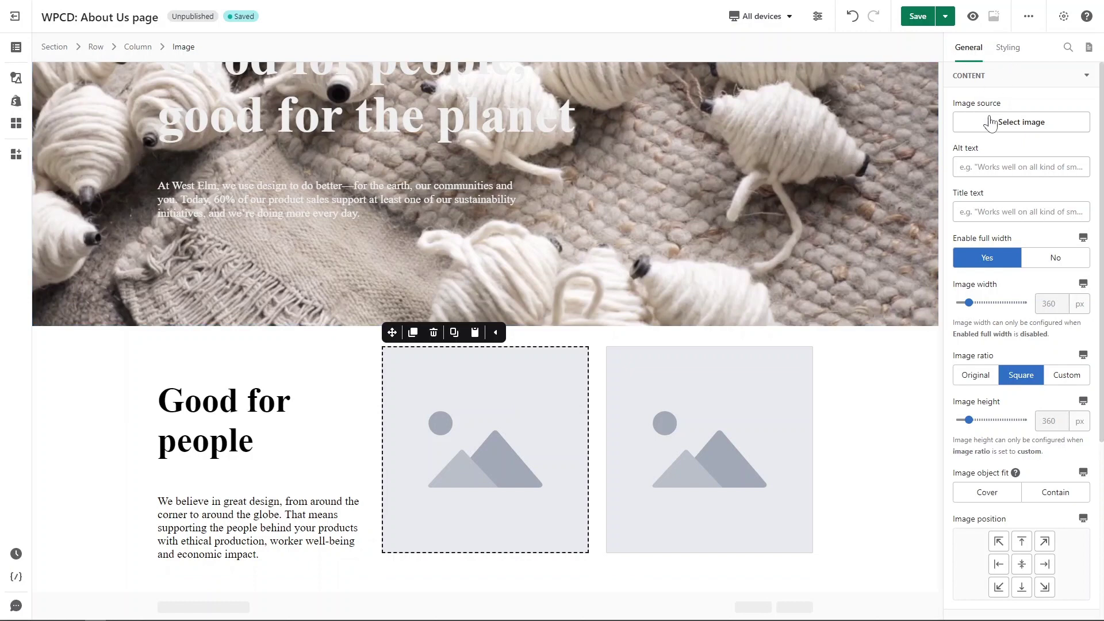
pyautogui.click(1006, 127)
pyautogui.scroll(-5, 549, 299)
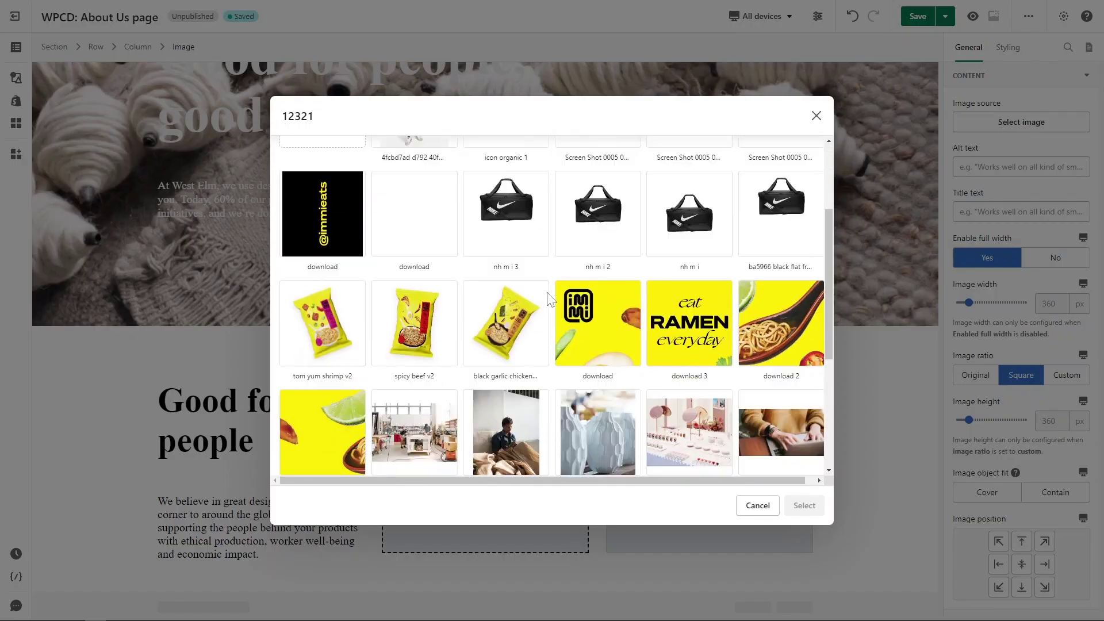
pyautogui.click(517, 296)
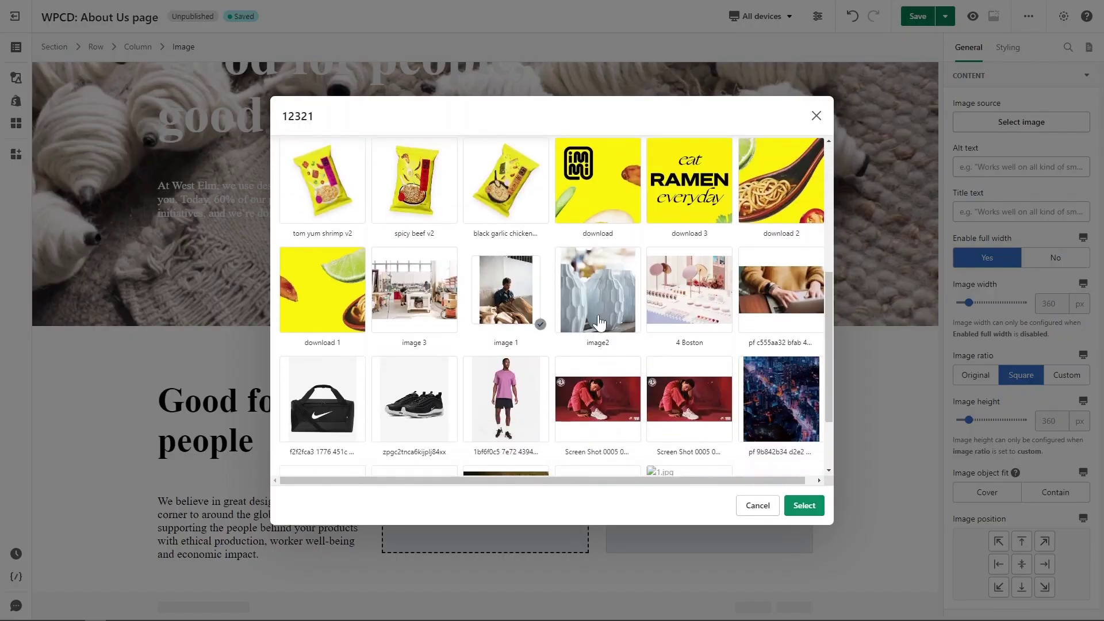
pyautogui.click(805, 506)
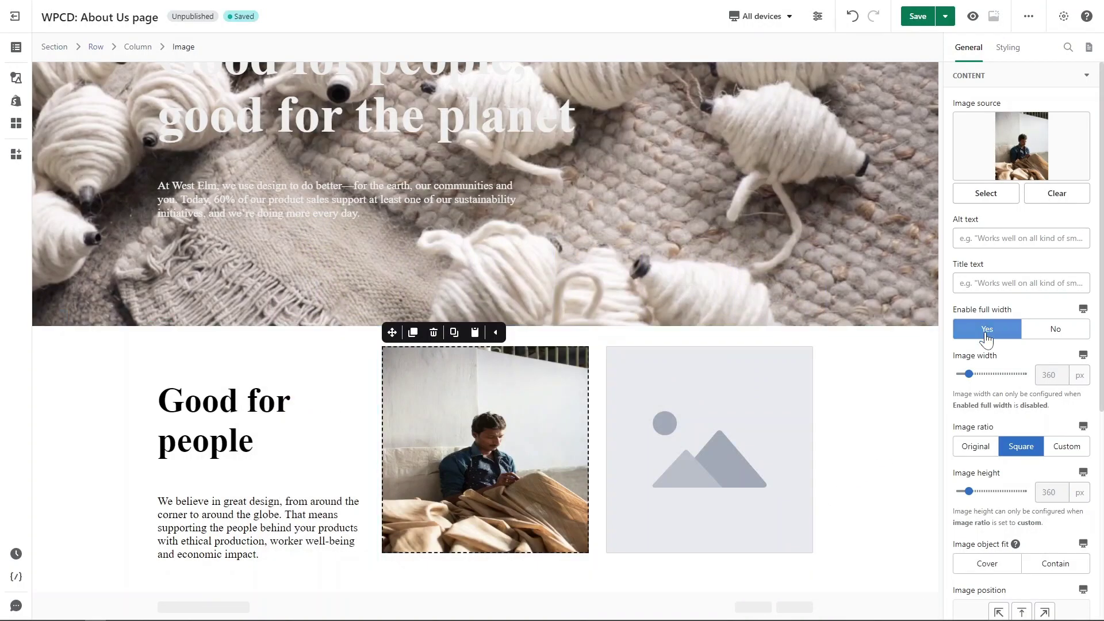
pyautogui.scroll(-3, 987, 339)
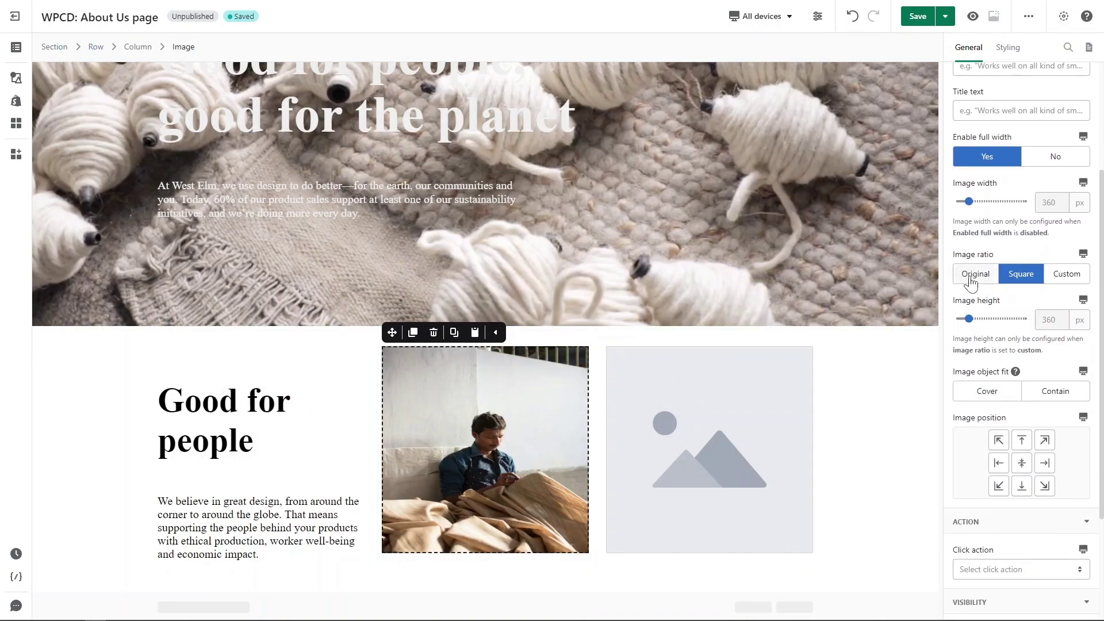
pyautogui.click(975, 274)
# Step: Set the right image to the image2 white vases photo at Original ratio
pyautogui.scroll(-1, 689, 403)
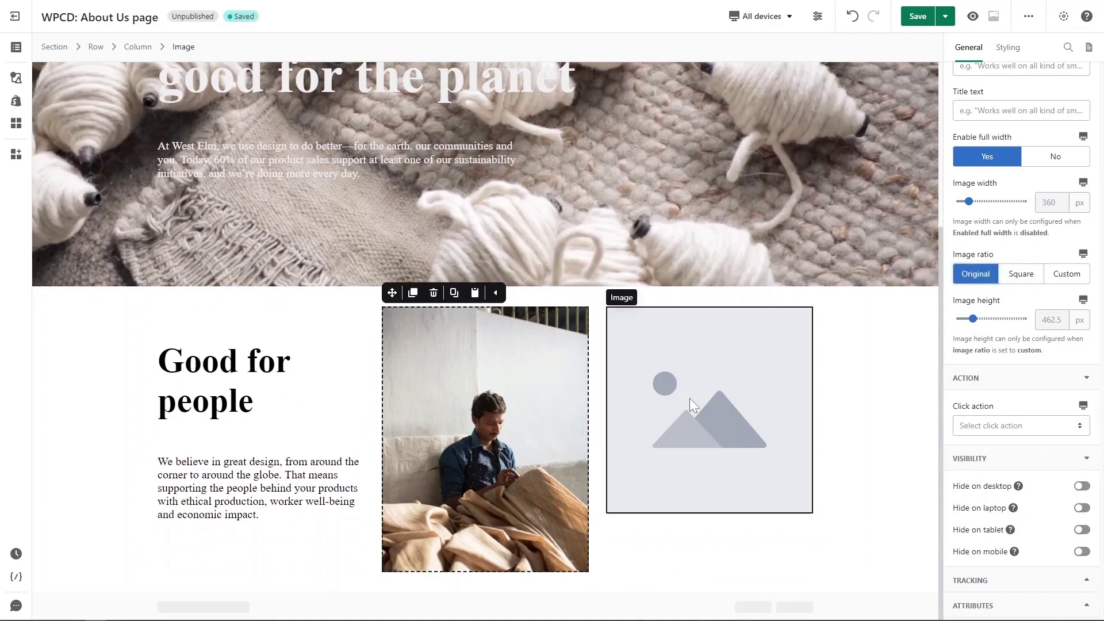
pyautogui.doubleClick(689, 398)
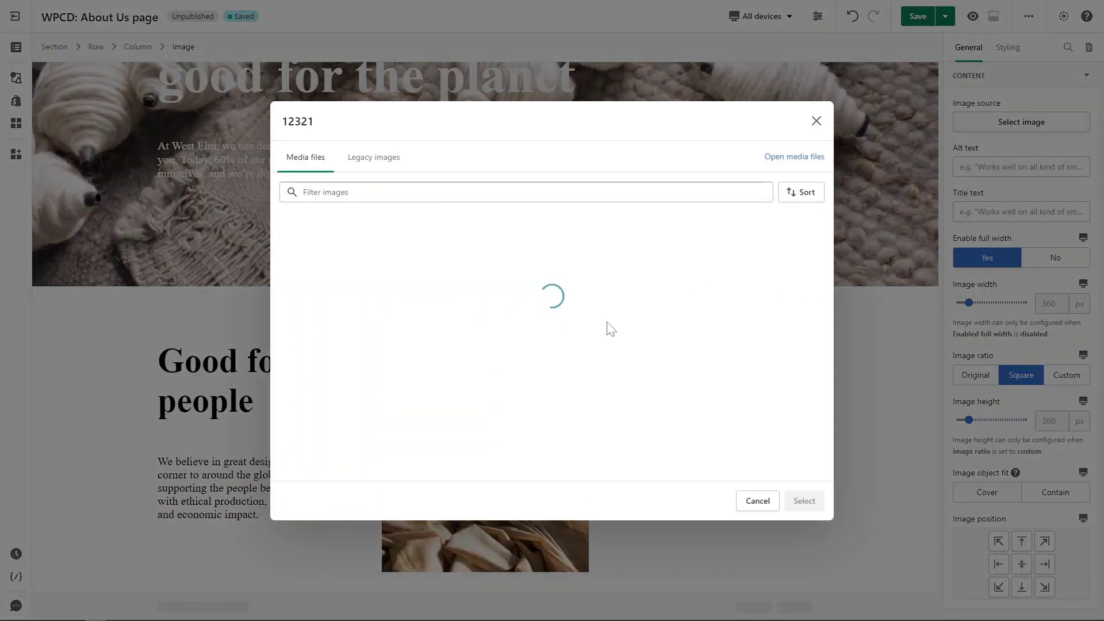
pyautogui.scroll(-4, 608, 328)
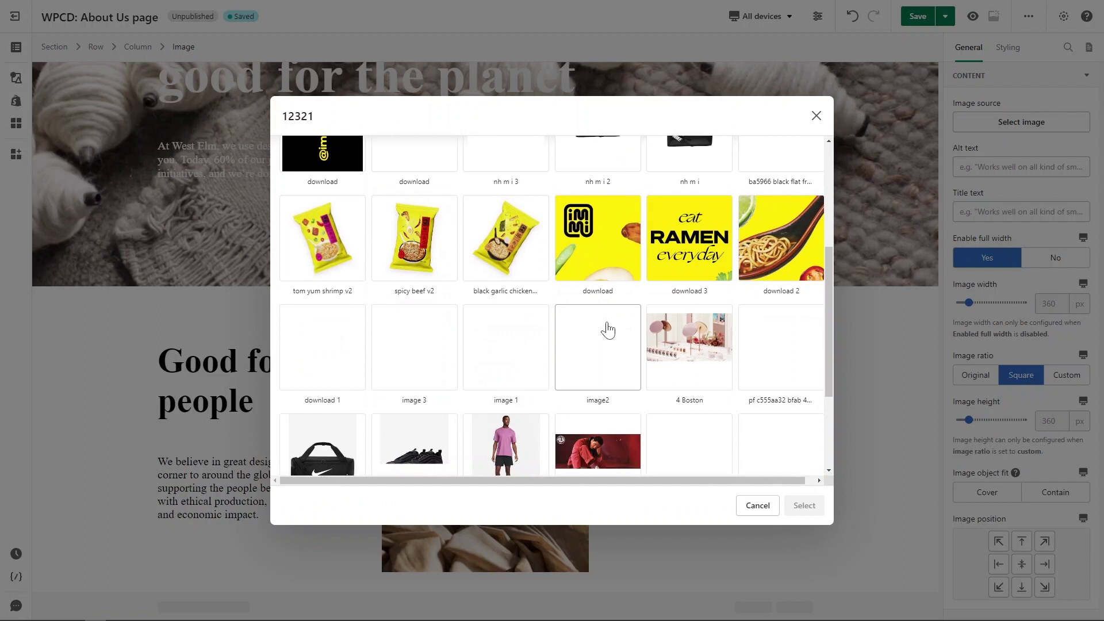
pyautogui.click(608, 330)
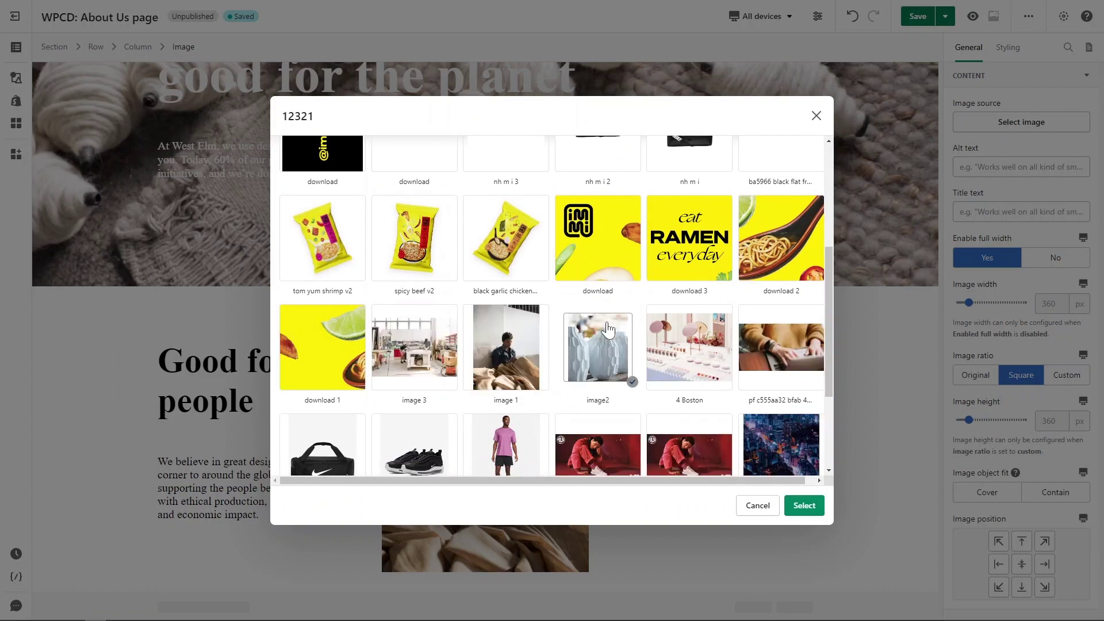
pyautogui.click(797, 506)
pyautogui.click(980, 448)
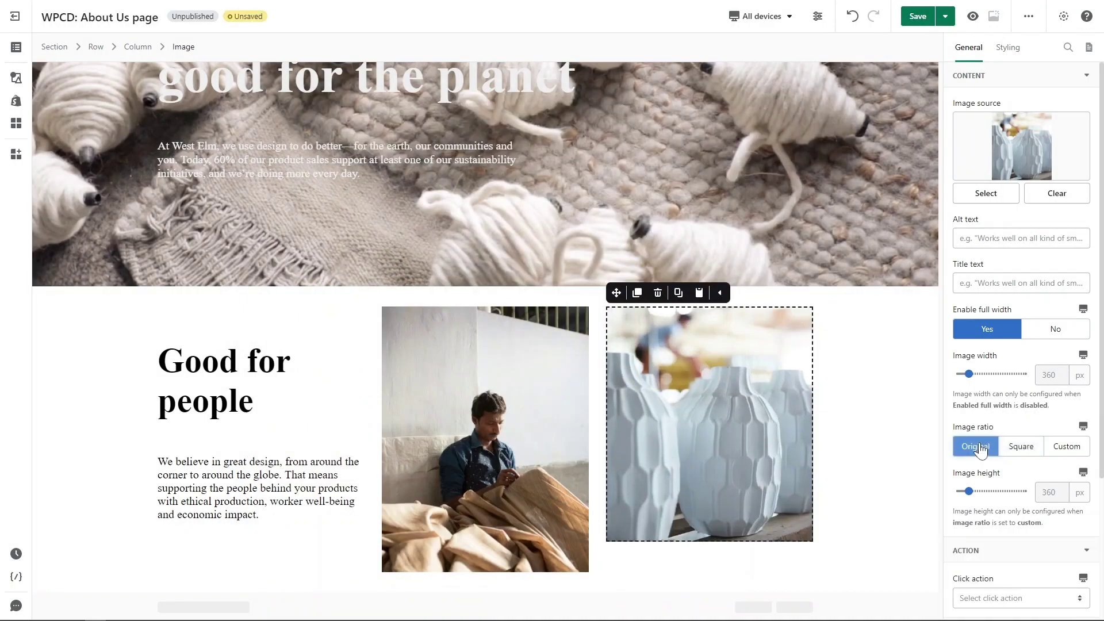
# Step: Turn off fixed width on the Good for people section and give it 50 px side padding
pyautogui.click(884, 449)
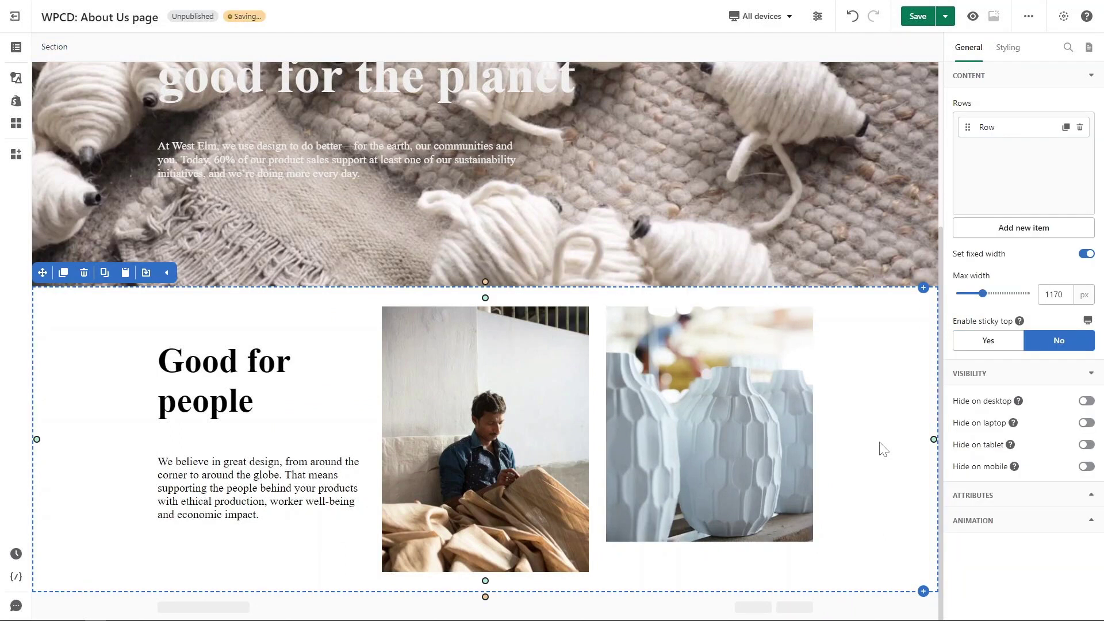
pyautogui.click(1086, 255)
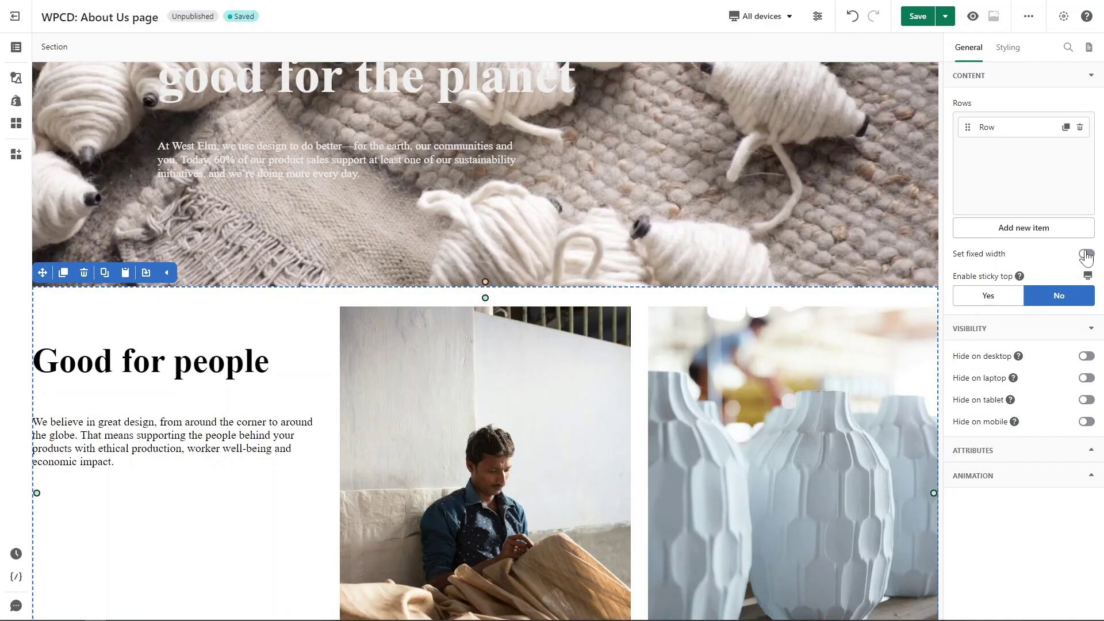
pyautogui.click(1008, 53)
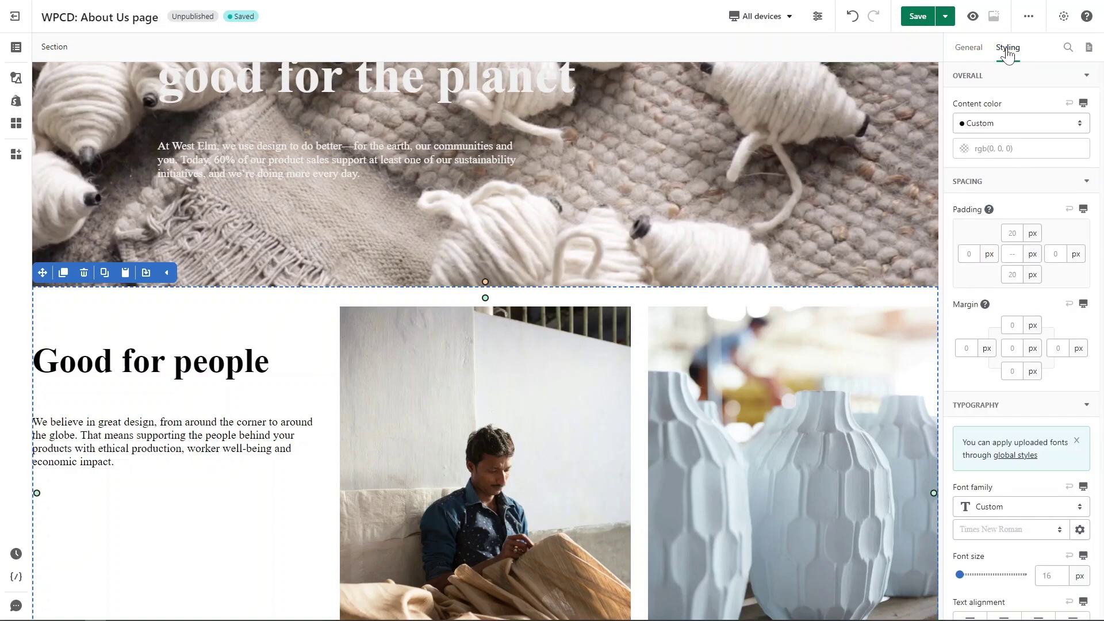
pyautogui.click(970, 254)
pyautogui.write('50')
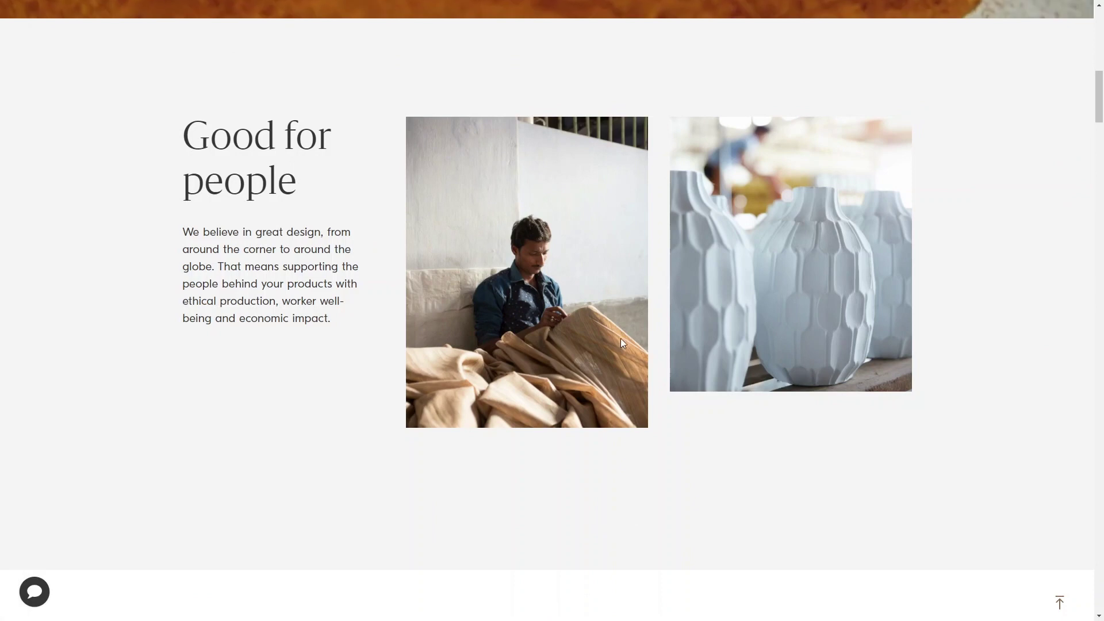
pyautogui.scroll(-9, 627, 431)
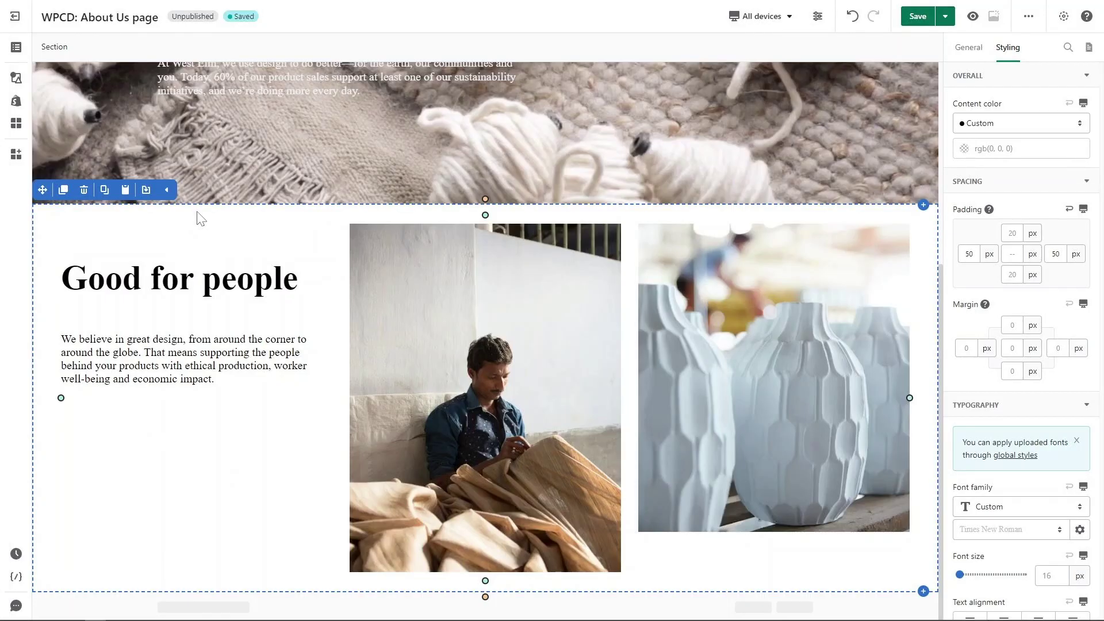
# Step: Duplicate the section, delete its man-photo column and widen the vases image column
pyautogui.click(64, 190)
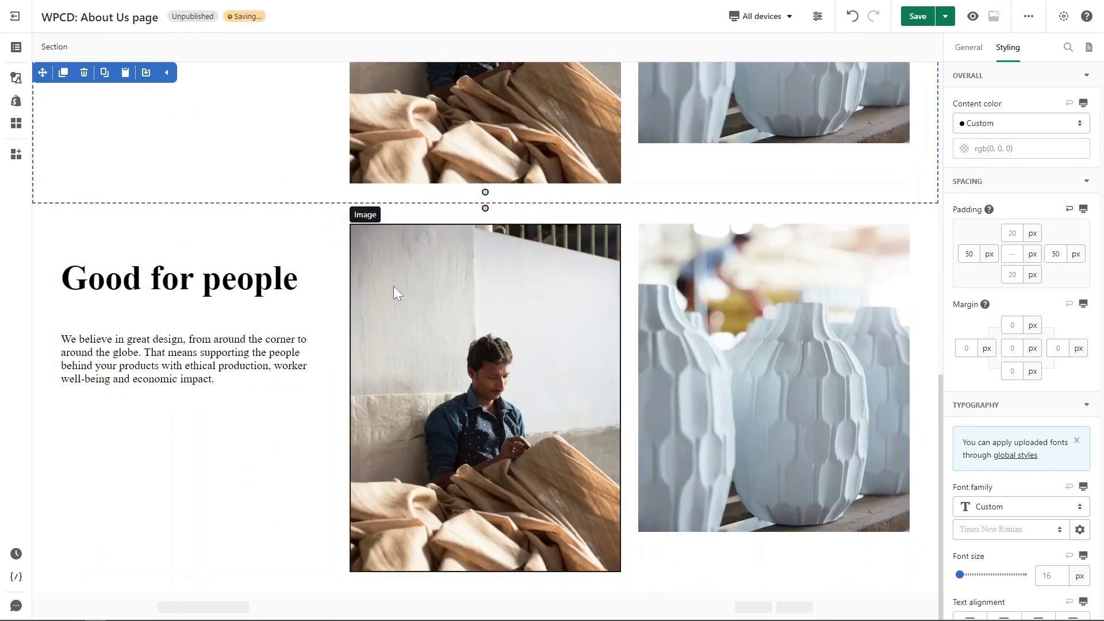
pyautogui.click(394, 285)
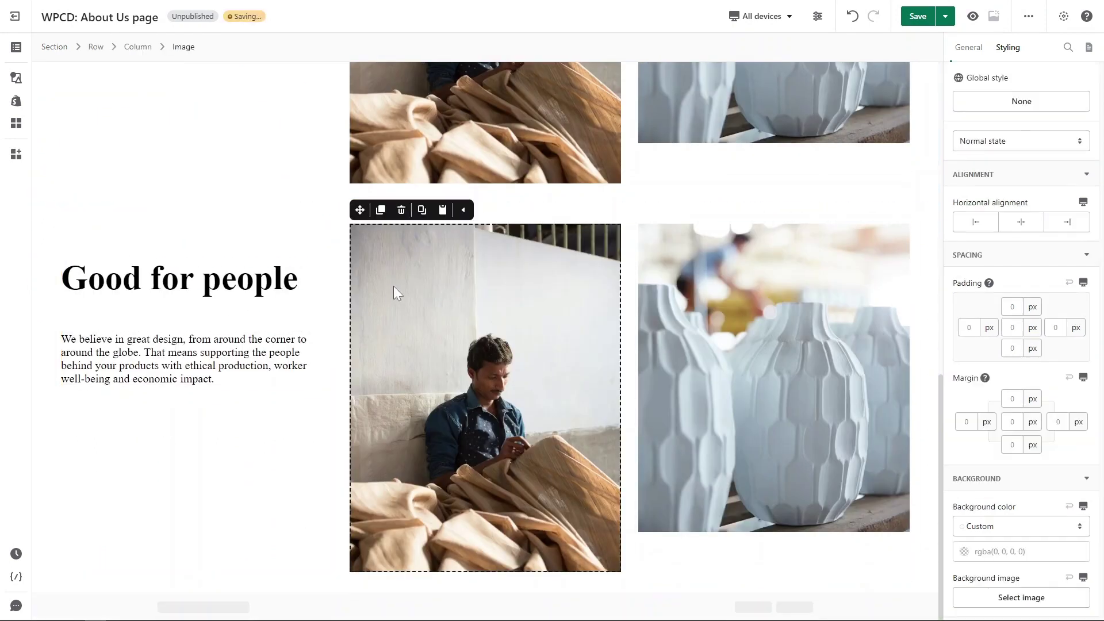
pyautogui.click(144, 46)
pyautogui.click(401, 211)
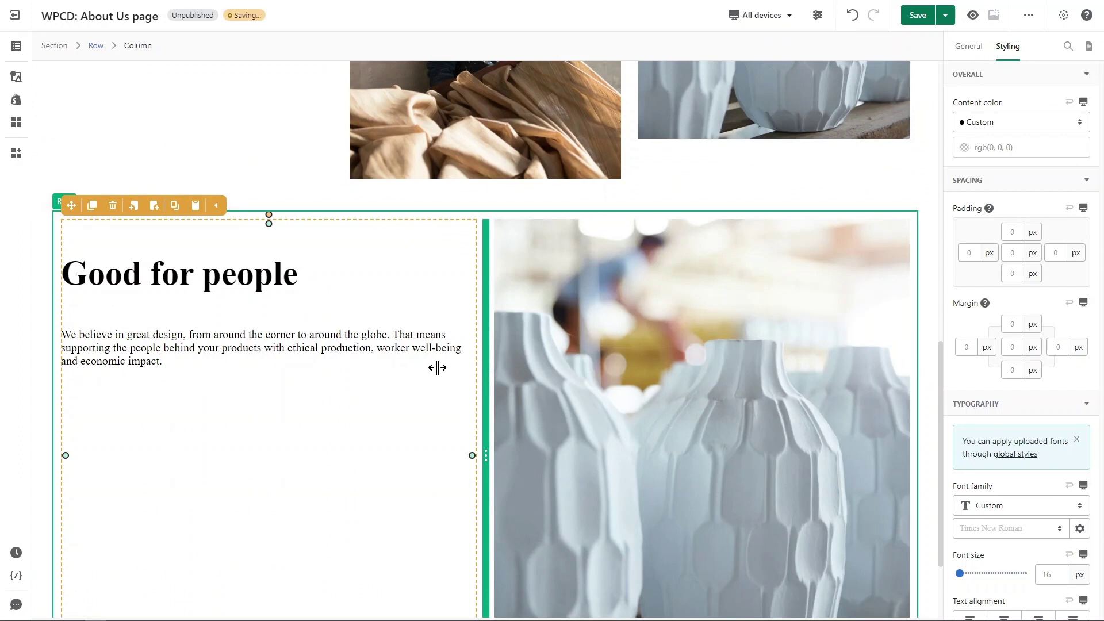
pyautogui.moveTo(437, 367); pyautogui.dragTo(349, 367)
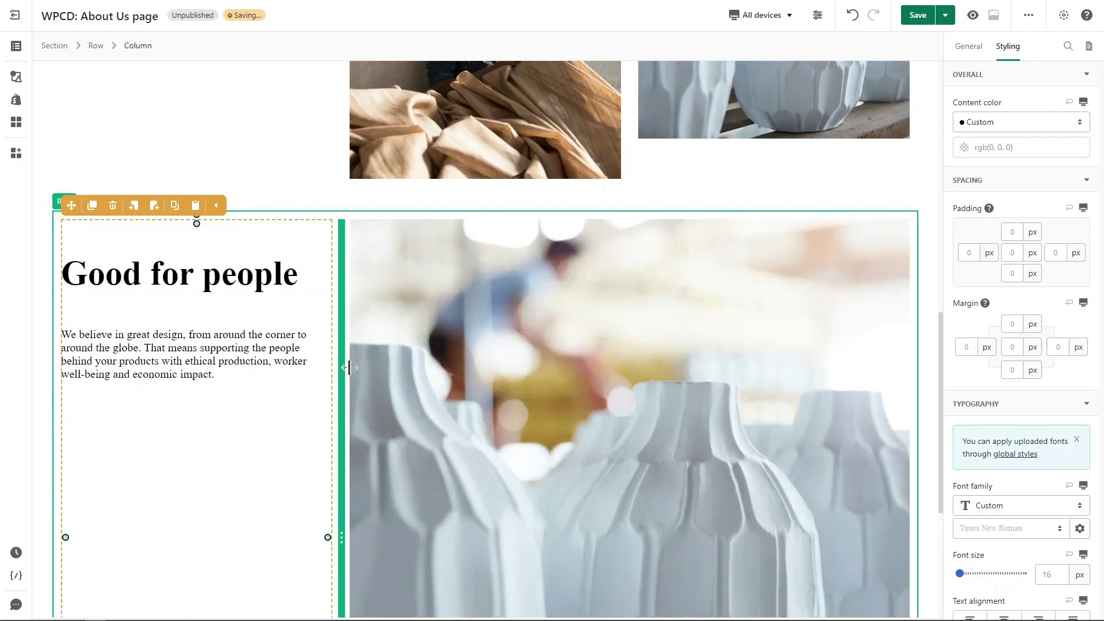
pyautogui.scroll(-3, 349, 368)
# Step: Change the copy's heading to 'Original design' and paste the two-paragraph Brooklyn studios text
pyautogui.click(184, 101)
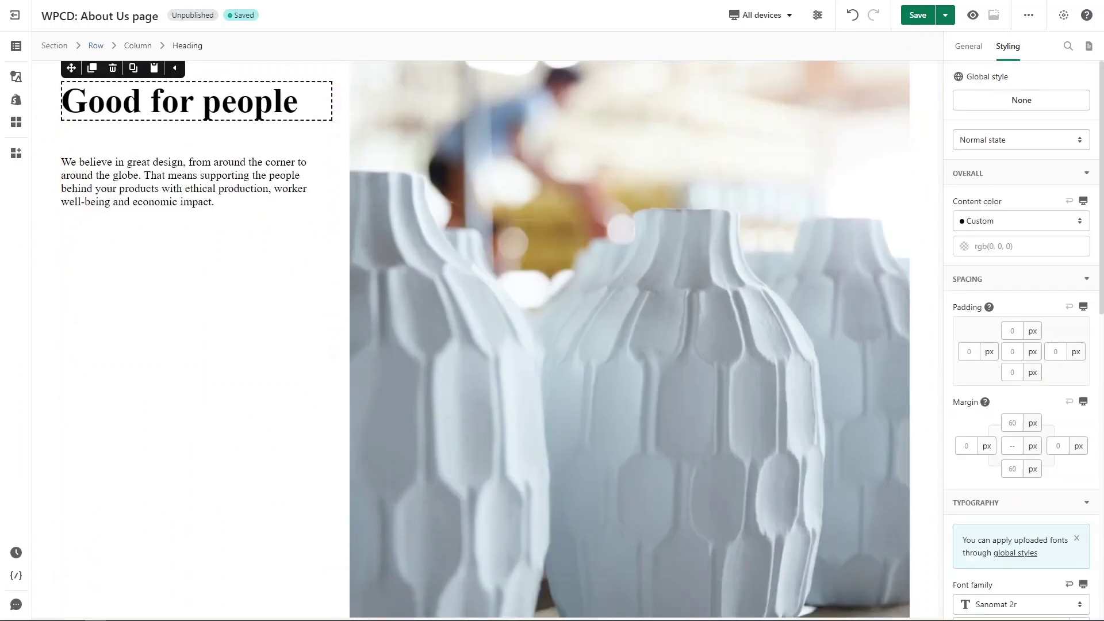
pyautogui.click(961, 47)
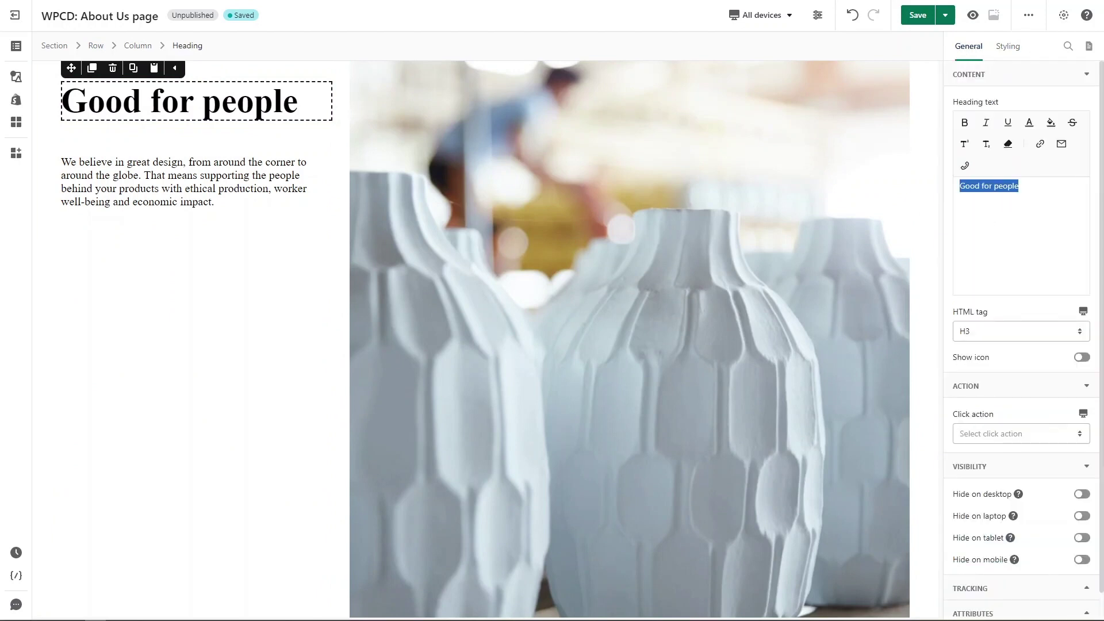
pyautogui.write('Original design')
pyautogui.click(239, 178)
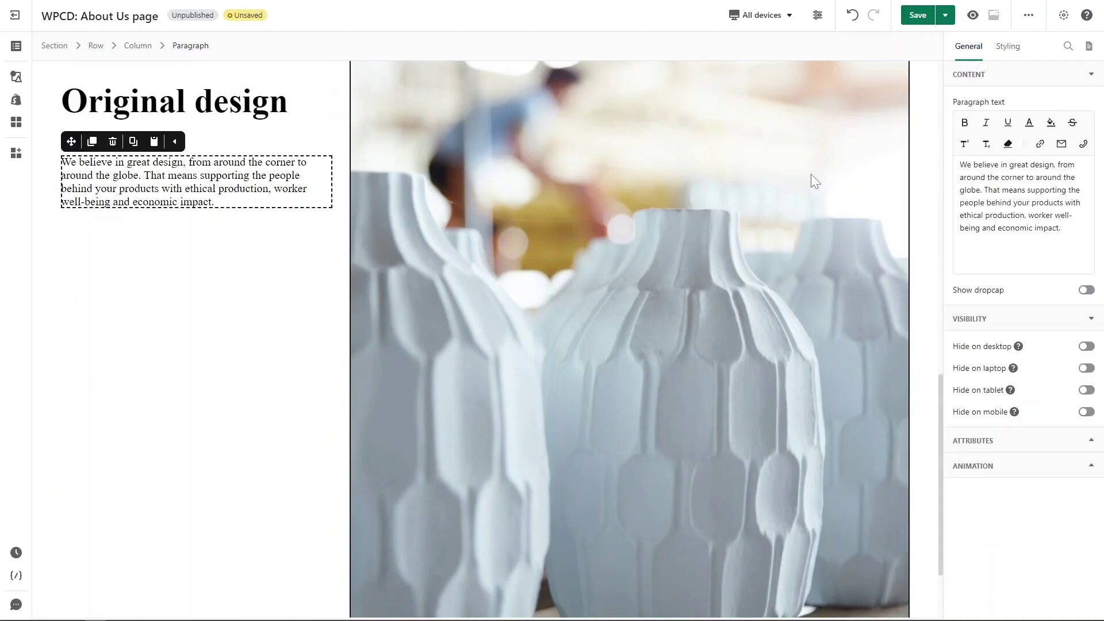
pyautogui.hotkey('ctrl', 'a')
pyautogui.write('From our Brooklyn studios, our in-house team designs exclusive collections you won’t find anywhere else. 95% of our products are designed in-house.')
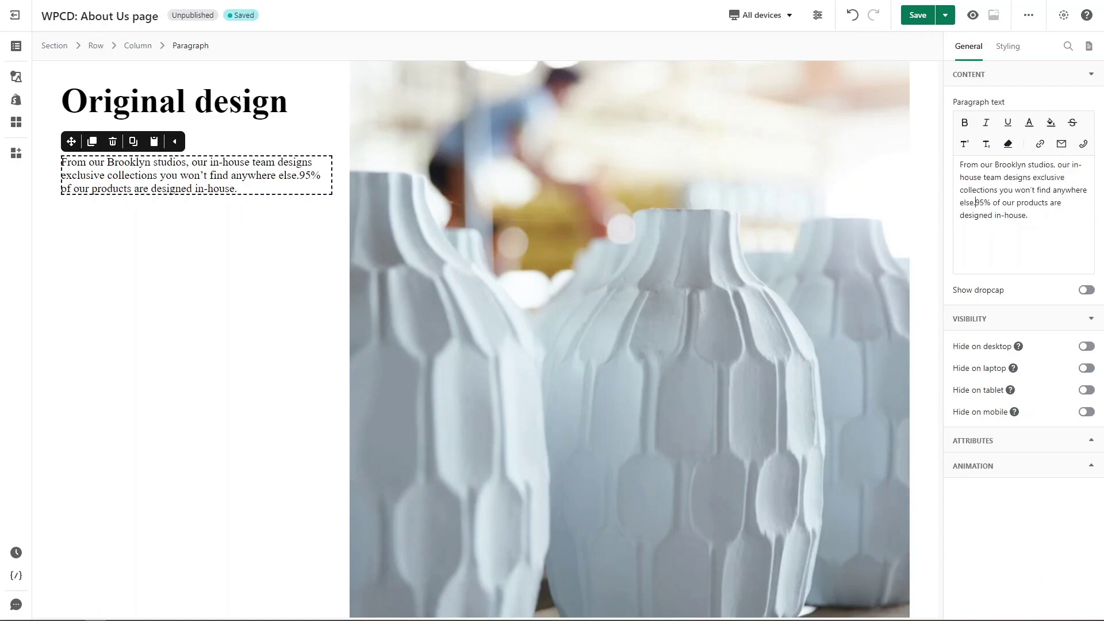
pyautogui.press('Return')
pyautogui.press('Return')
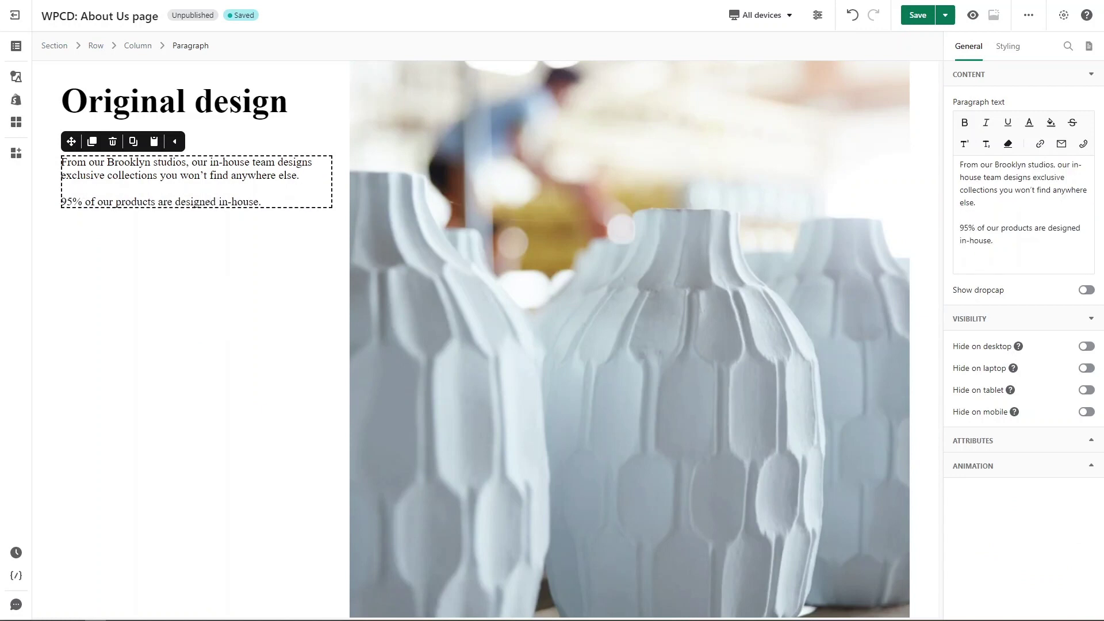
pyautogui.click(683, 215)
pyautogui.click(978, 196)
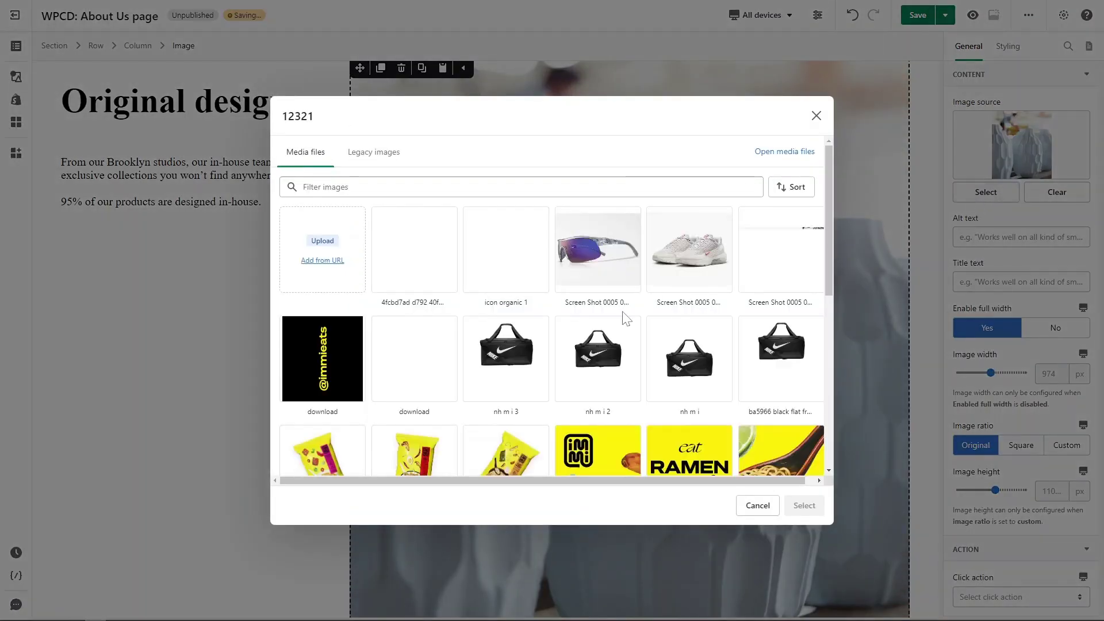
# Step: Replace the large image with the image 3 workshop photo and turn off its full width
pyautogui.scroll(-4, 626, 318)
pyautogui.click(419, 341)
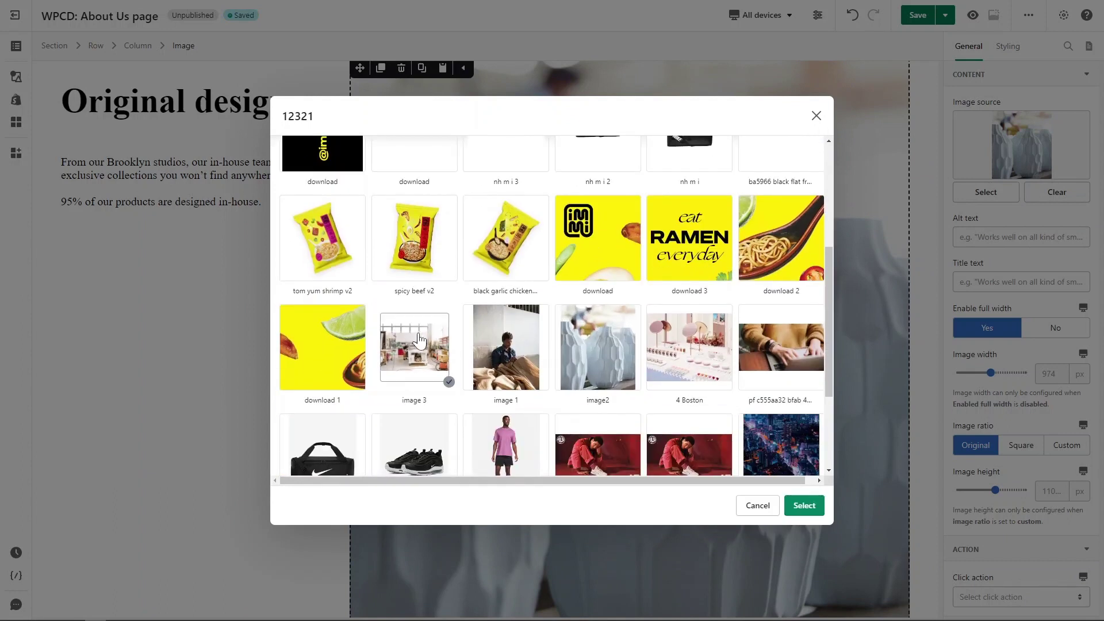
pyautogui.click(806, 506)
pyautogui.click(1056, 329)
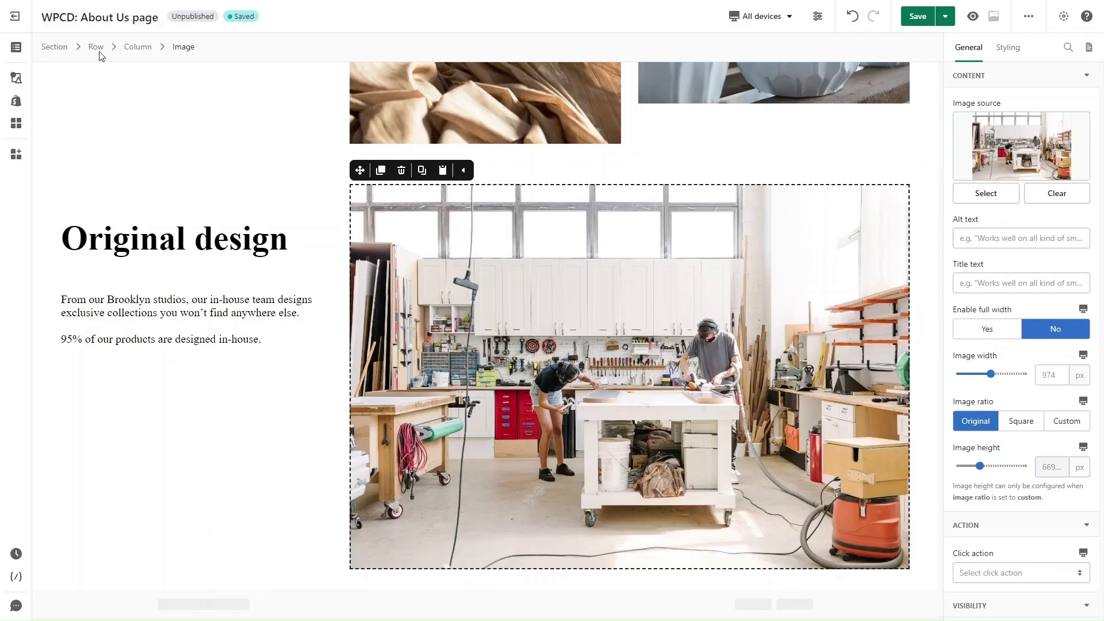
# Step: Set the Original design row to Flex display with Row reverse direction, then select its column spacing
pyautogui.click(96, 49)
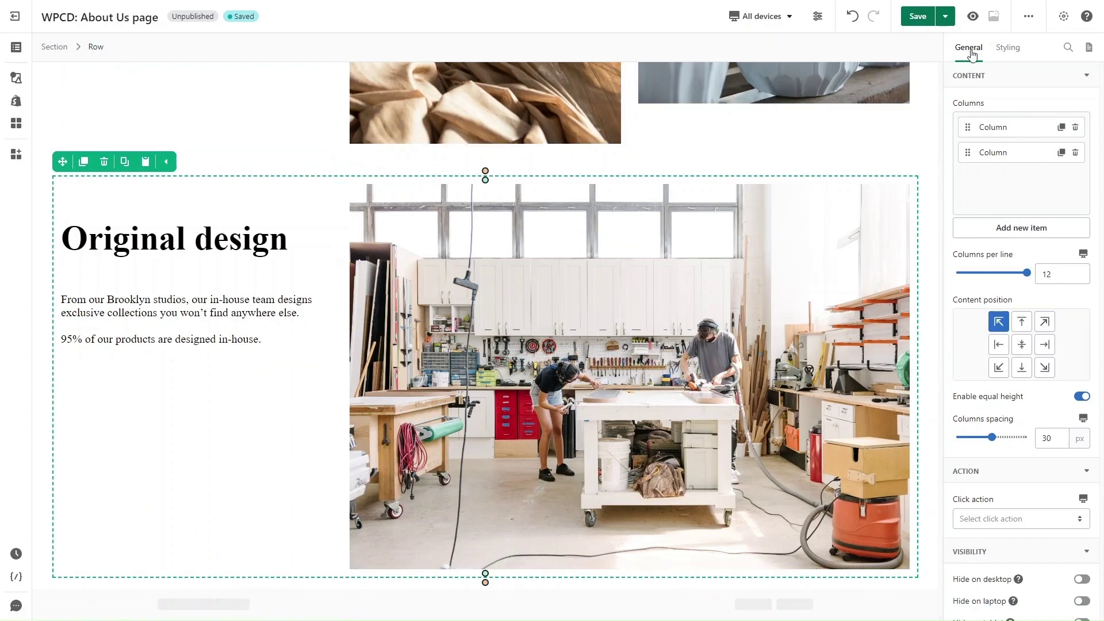
pyautogui.click(1009, 49)
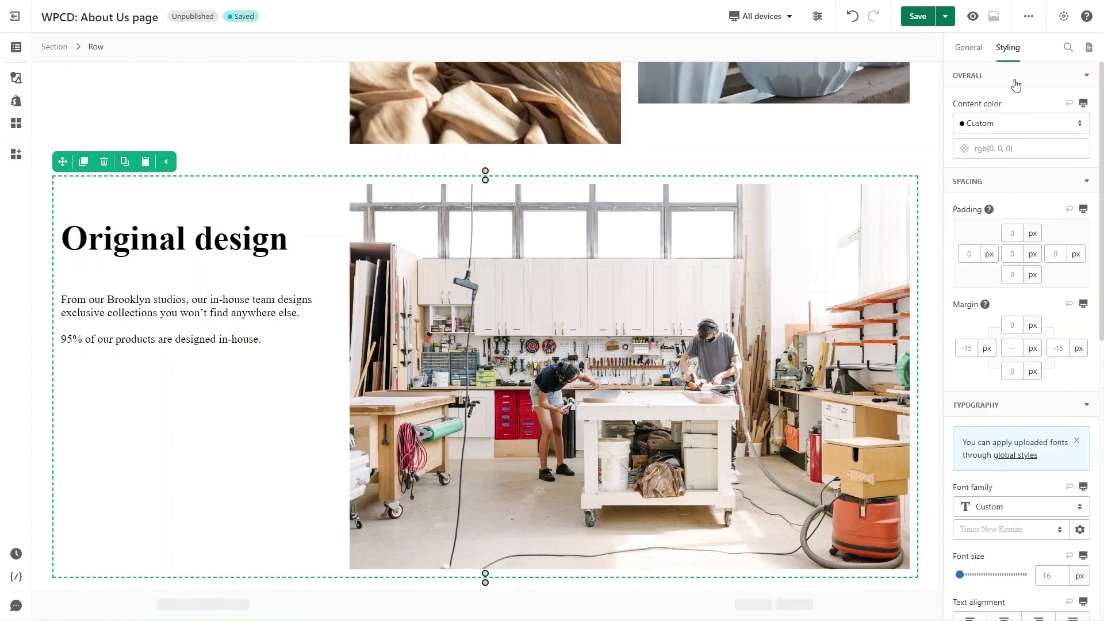
pyautogui.scroll(-10, 1033, 190)
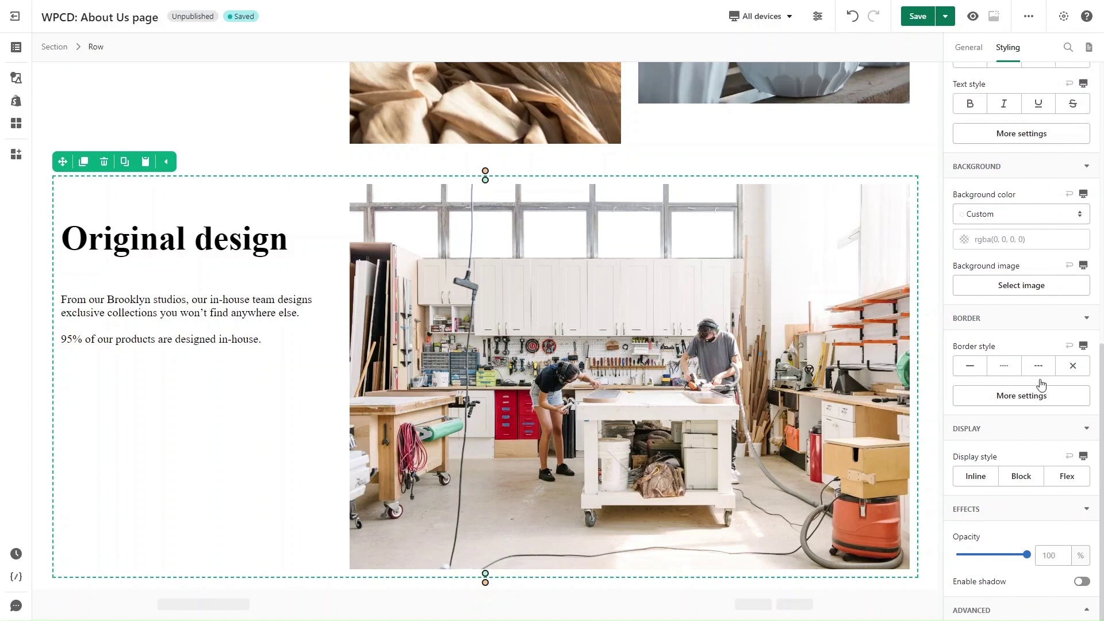
pyautogui.click(1067, 477)
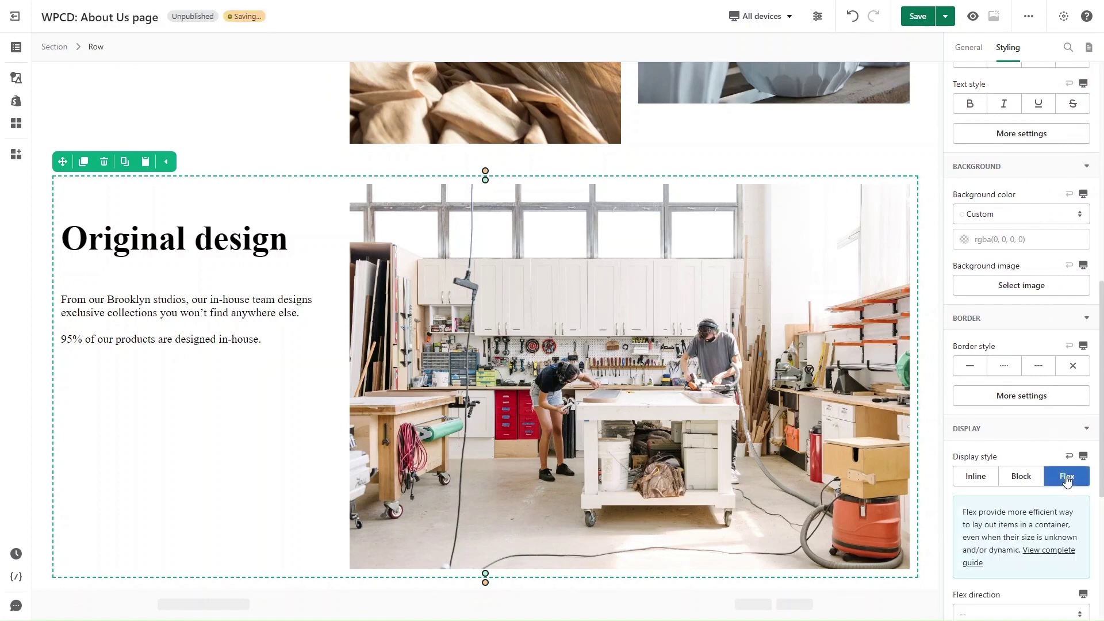
pyautogui.scroll(-3, 1064, 460)
pyautogui.click(1055, 422)
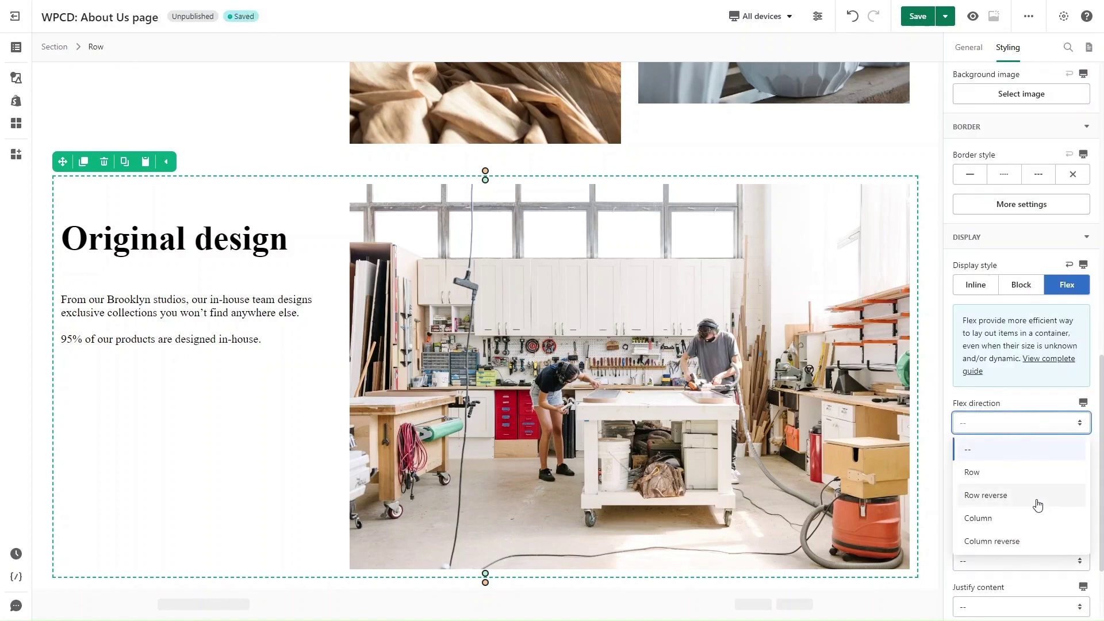
pyautogui.click(1038, 495)
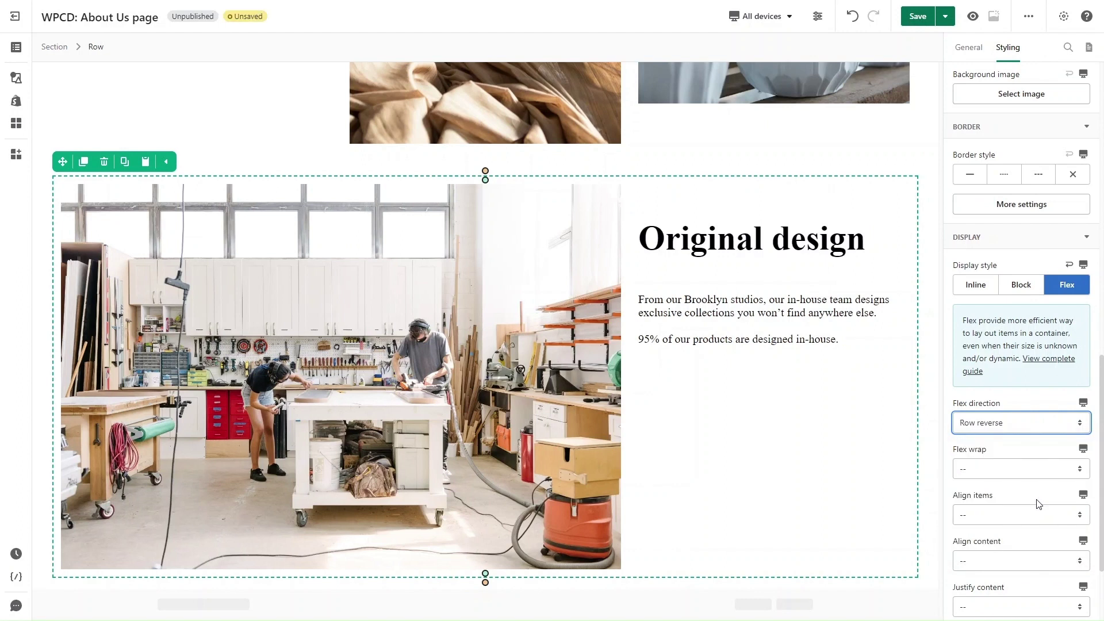
pyautogui.click(970, 50)
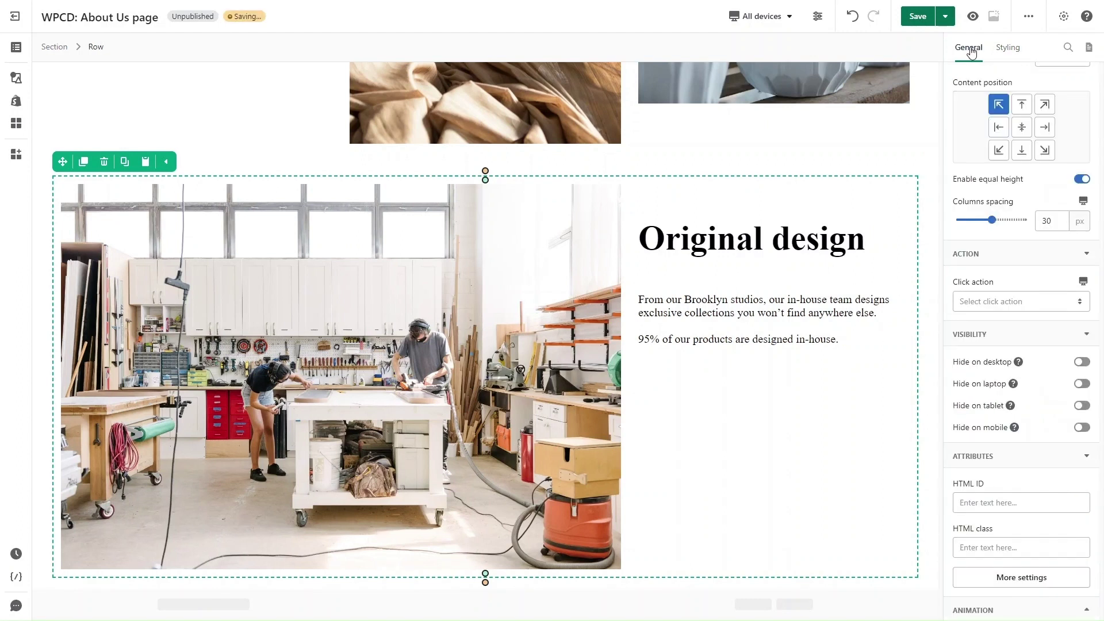
pyautogui.doubleClick(1057, 221)
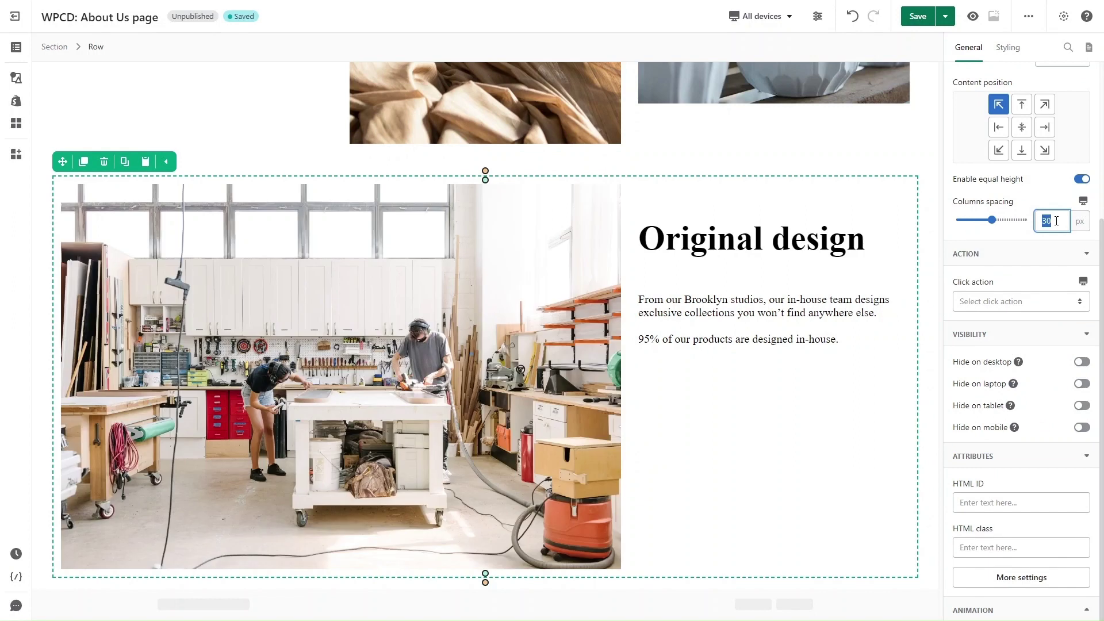
# Step: Enter 50 px column spacing and set the Original design section's padding to 0
pyautogui.write('50')
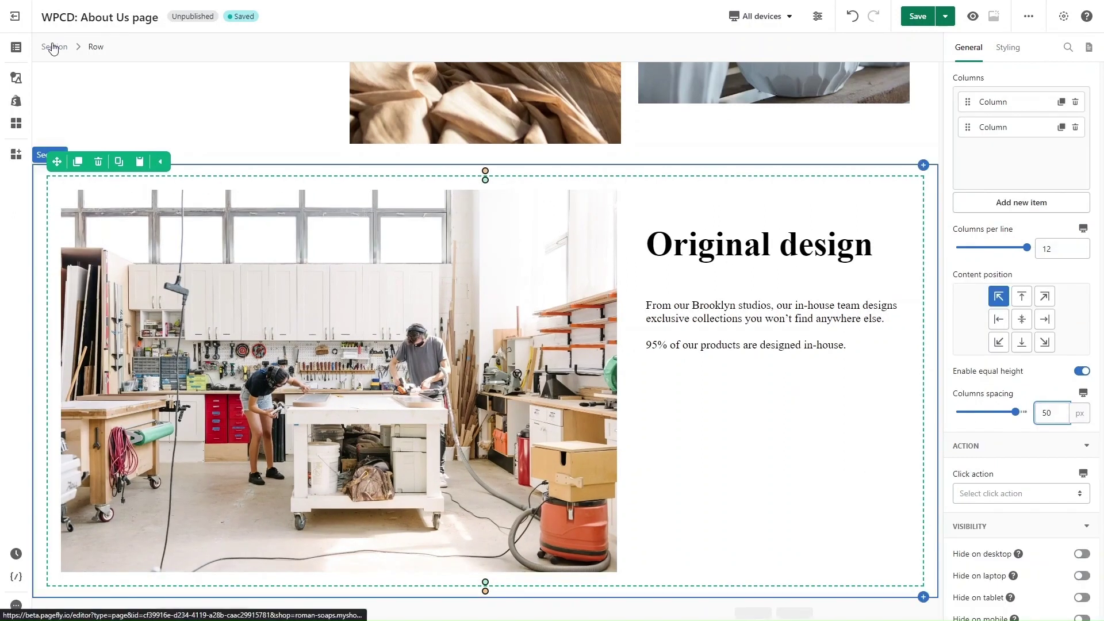
pyautogui.click(53, 47)
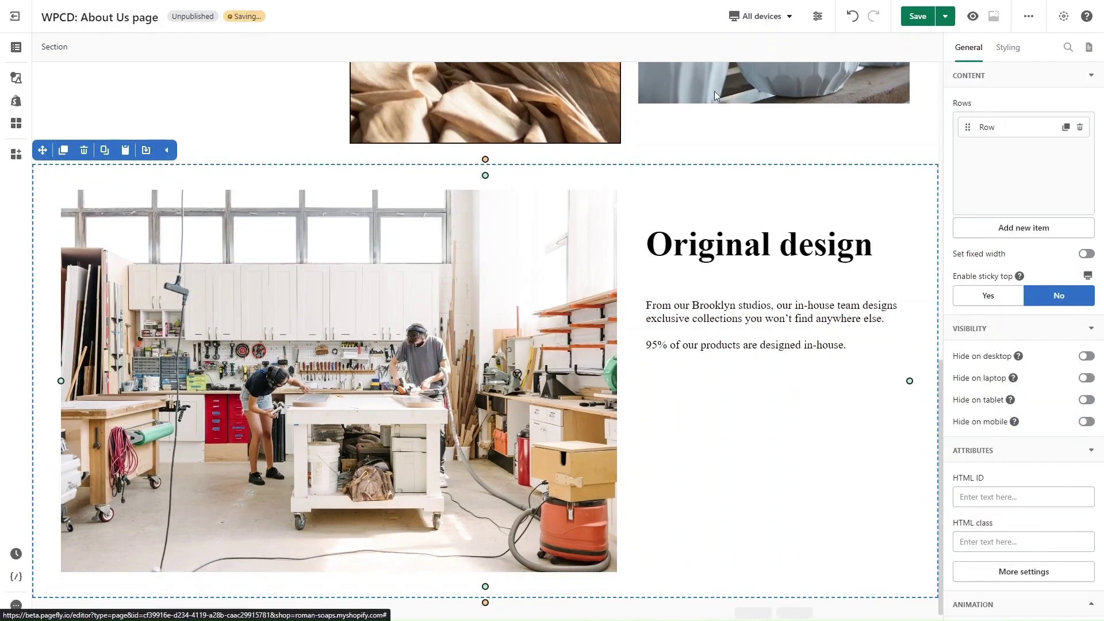
pyautogui.click(1021, 51)
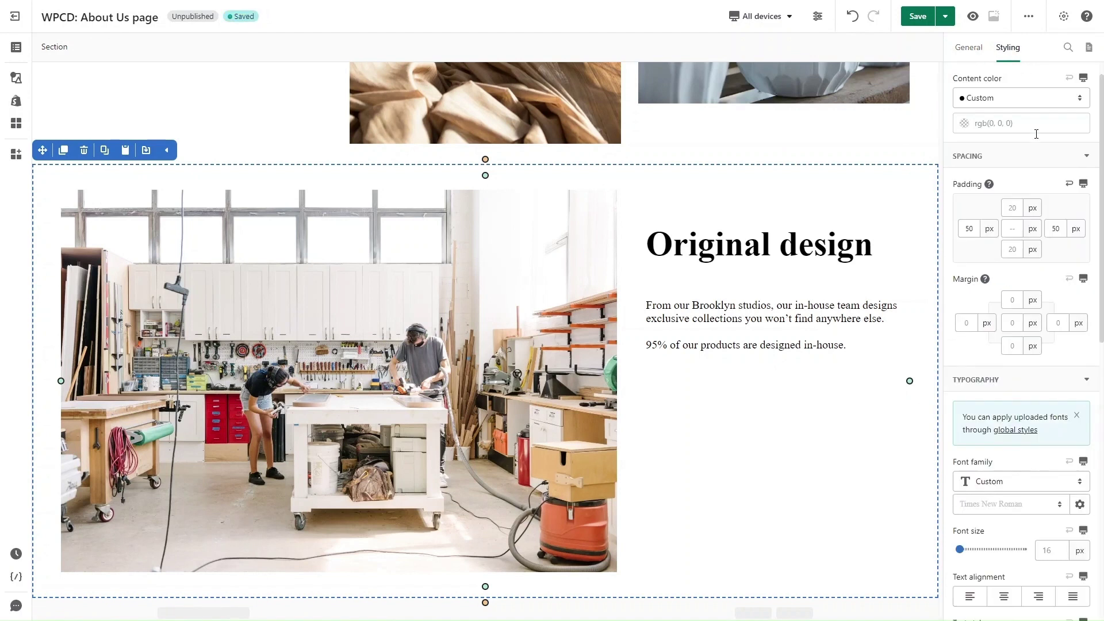
pyautogui.write('0')
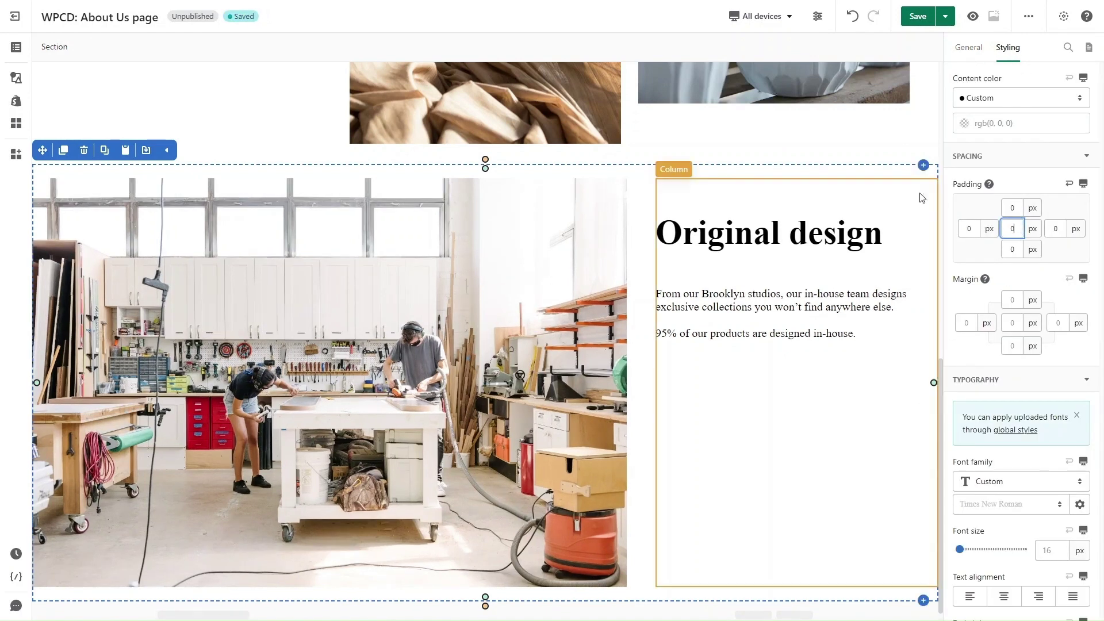
pyautogui.click(896, 176)
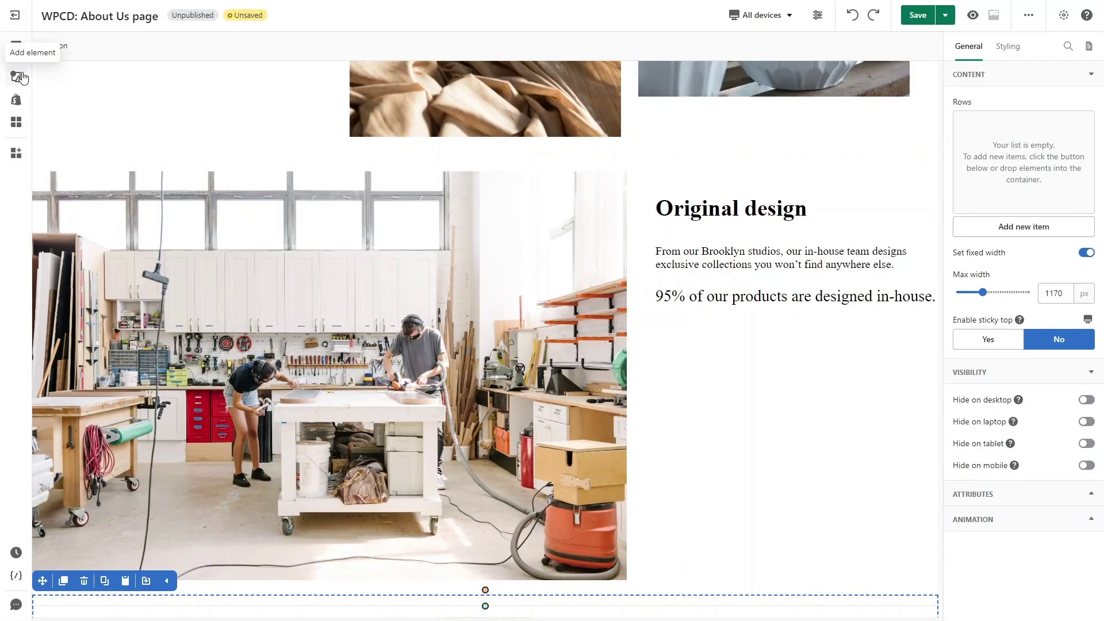
# Step: Add a 1/2-1/2 layout below Original design and narrow its first column
pyautogui.click(21, 76)
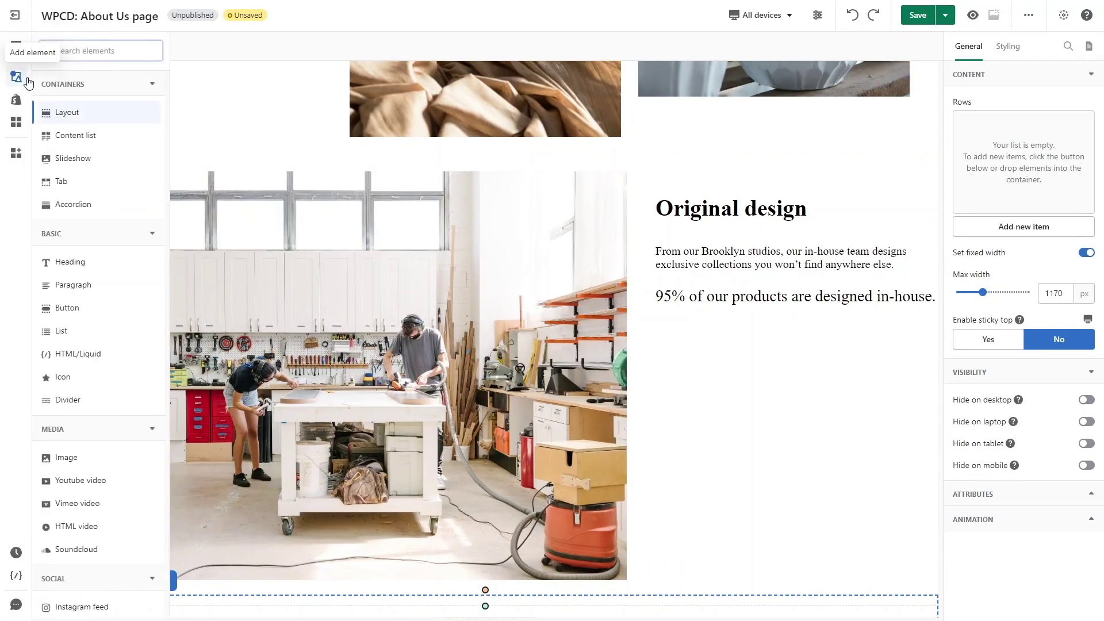
pyautogui.moveTo(69, 111)
pyautogui.moveTo(219, 116); pyautogui.dragTo(279, 575)
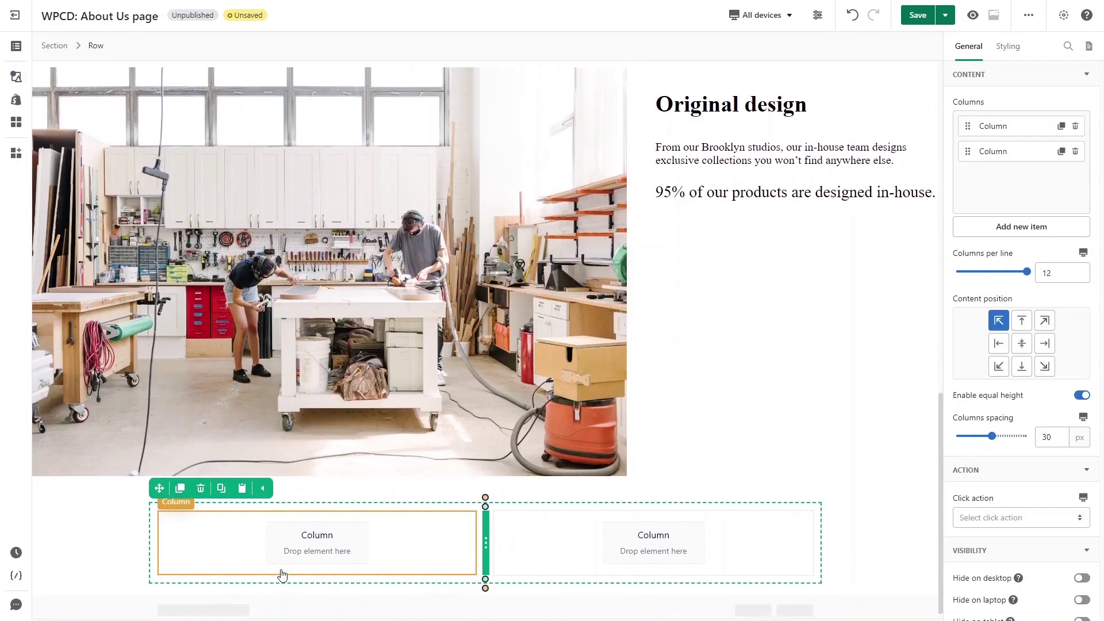
pyautogui.moveTo(486, 542); pyautogui.dragTo(366, 540)
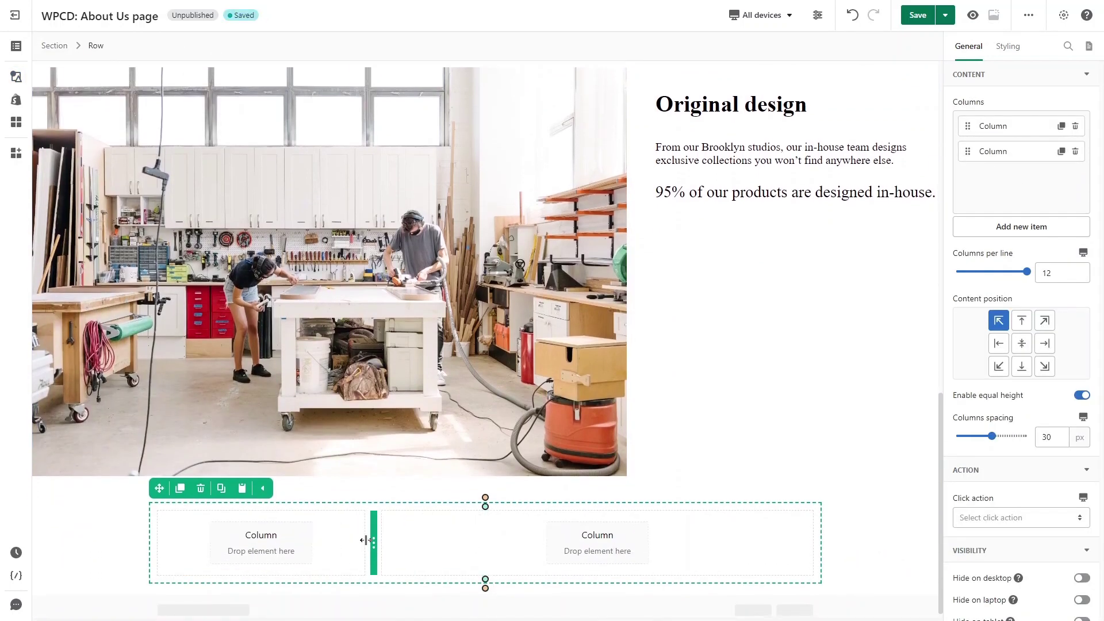
pyautogui.click(325, 535)
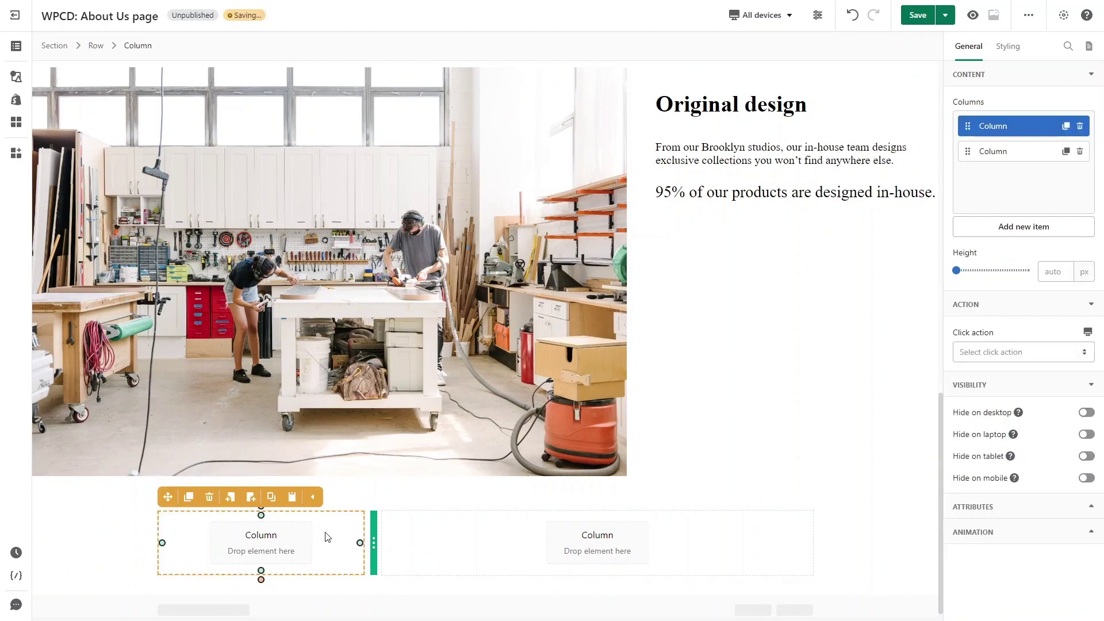
# Step: Drop an Image, Heading, Paragraph and Button into the new row's first column
pyautogui.click(19, 79)
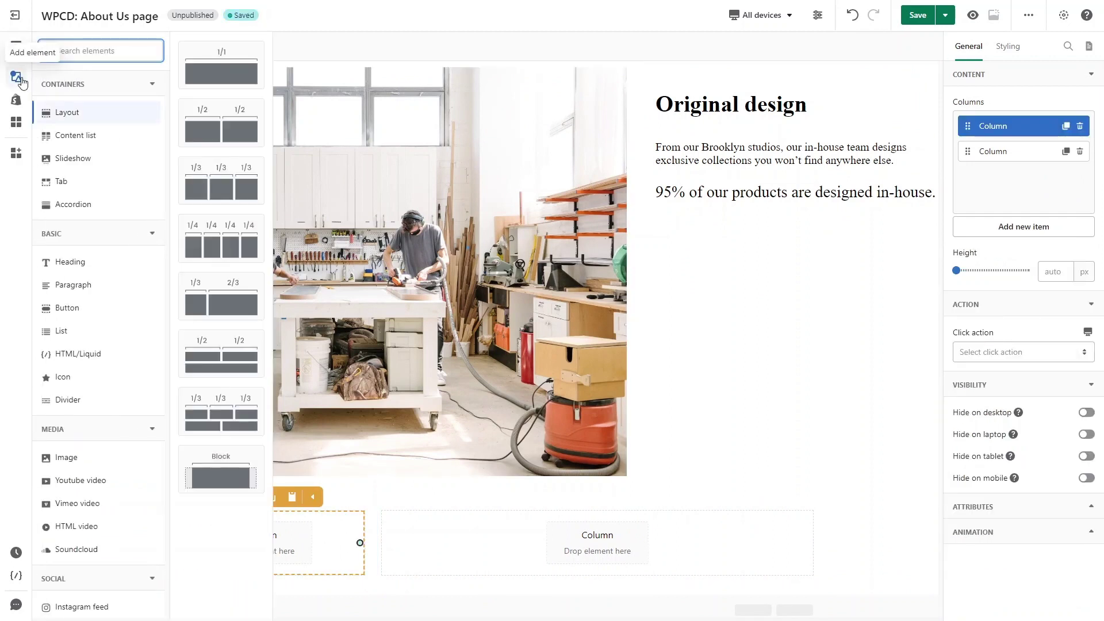
pyautogui.moveTo(66, 457)
pyautogui.moveTo(222, 122); pyautogui.dragTo(291, 543)
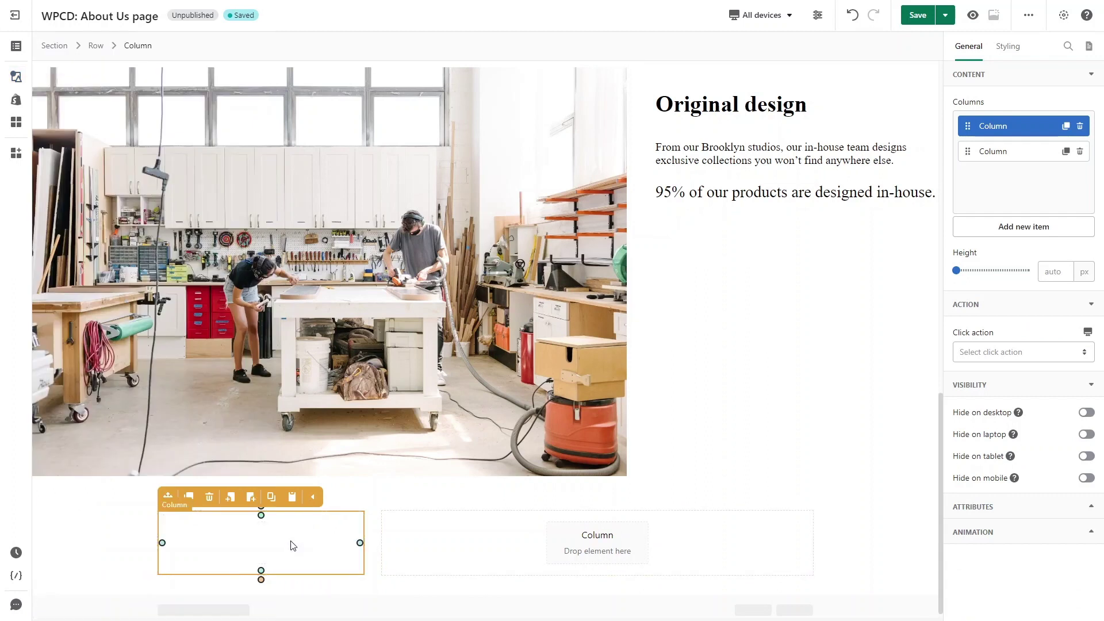
pyautogui.click(16, 77)
pyautogui.moveTo(92, 270)
pyautogui.moveTo(226, 148); pyautogui.dragTo(303, 585)
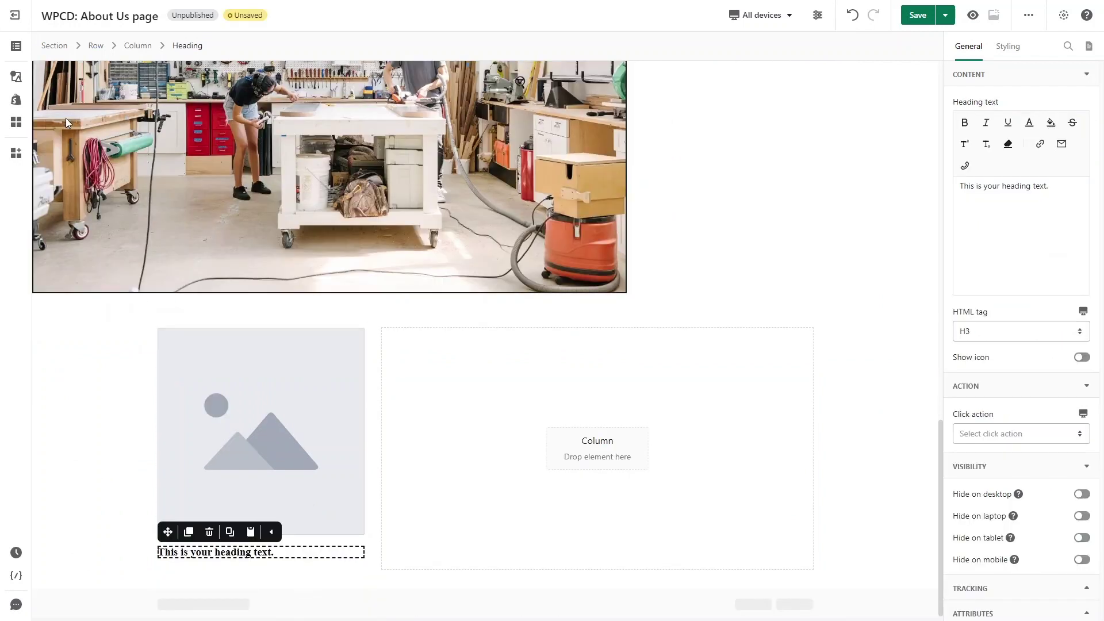
pyautogui.click(16, 76)
pyautogui.moveTo(78, 296)
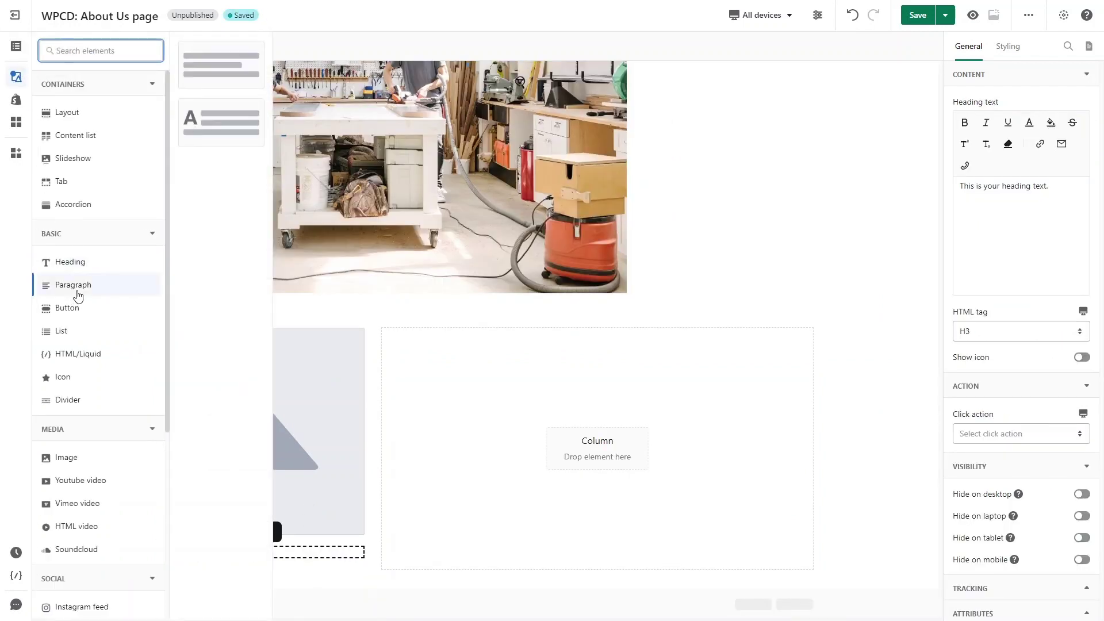
pyautogui.moveTo(222, 123); pyautogui.dragTo(250, 557)
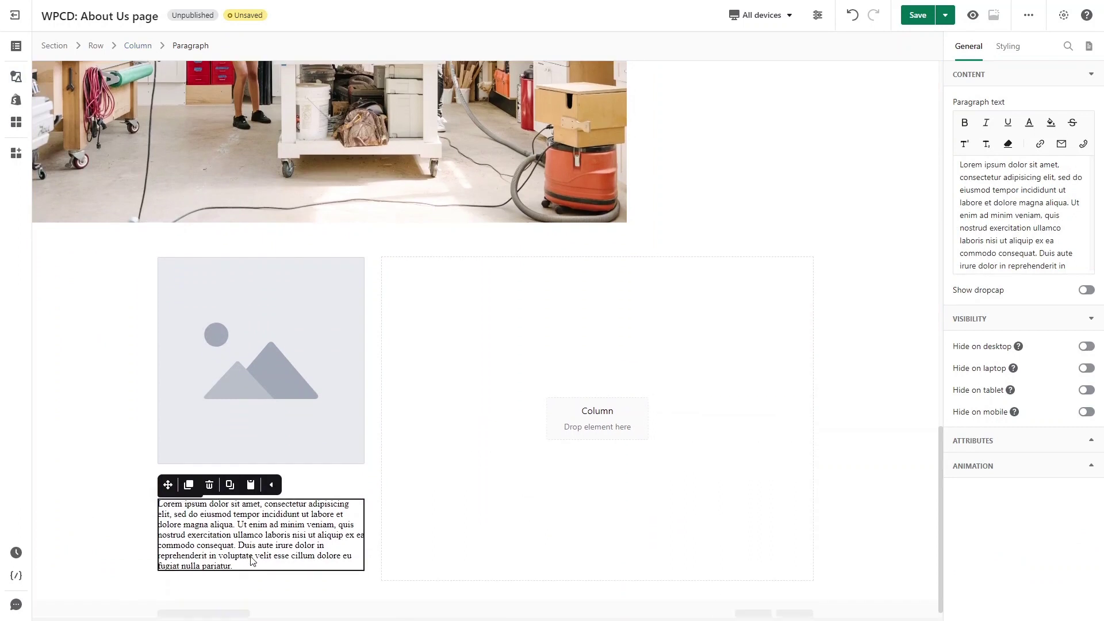
pyautogui.click(16, 77)
pyautogui.moveTo(75, 314)
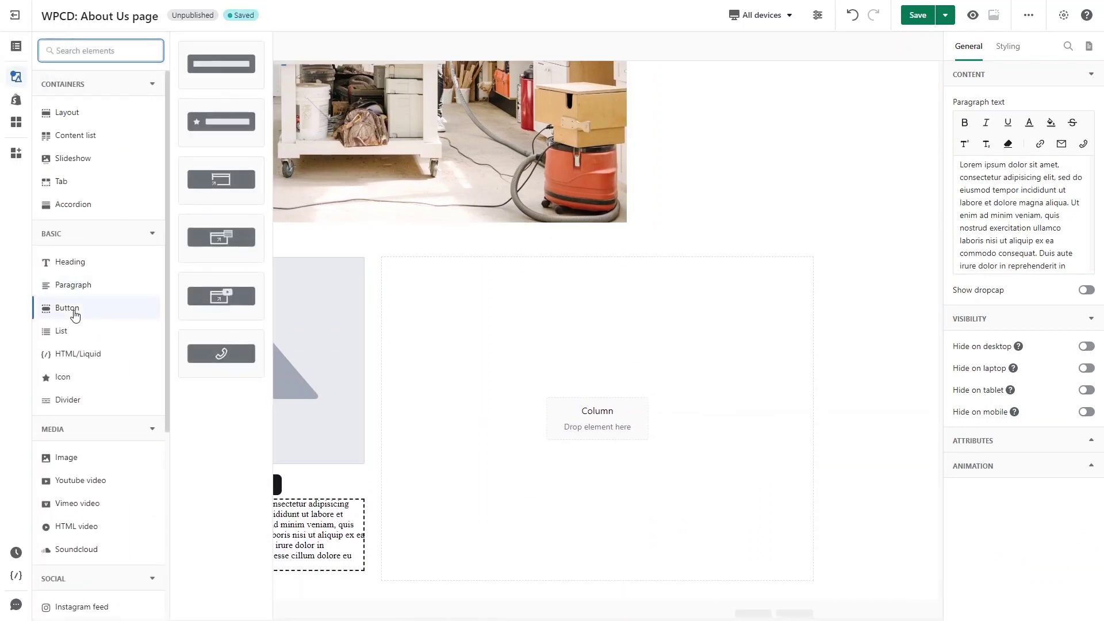
pyautogui.moveTo(222, 122); pyautogui.dragTo(236, 574)
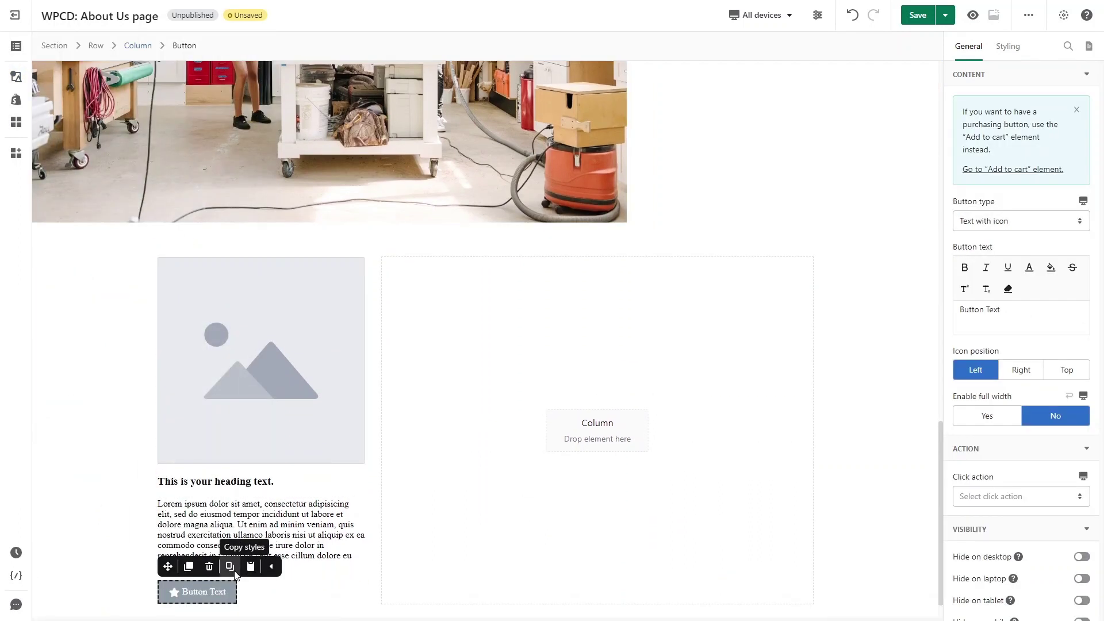
# Step: Fill the right column with two paragraphs, each followed by a plain divider
pyautogui.click(491, 417)
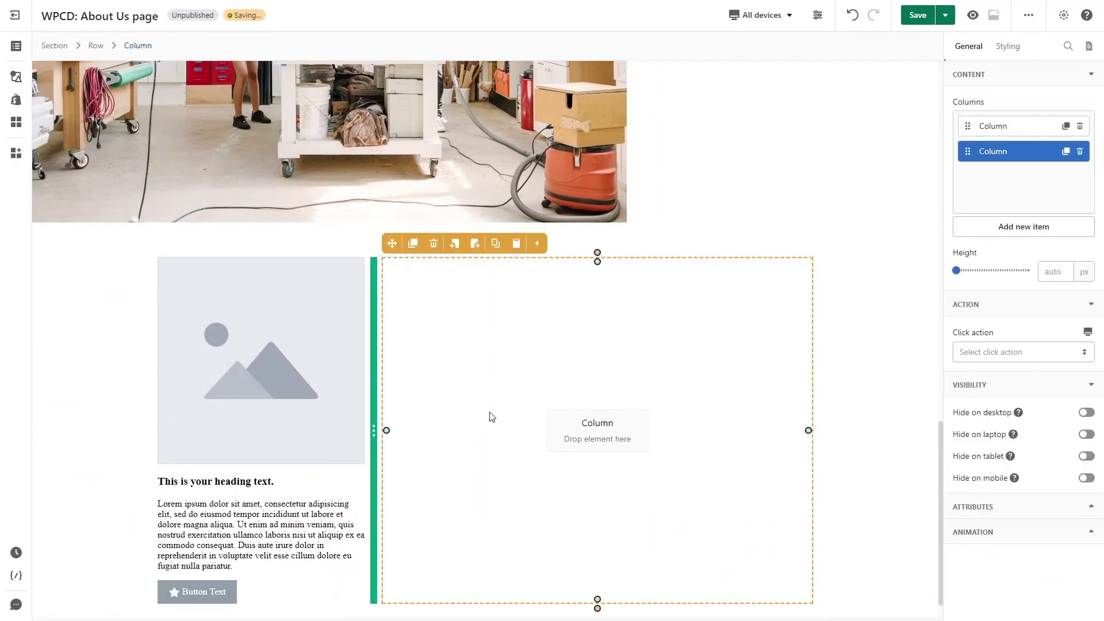
pyautogui.click(16, 77)
pyautogui.moveTo(73, 285)
pyautogui.moveTo(221, 65); pyautogui.dragTo(476, 330)
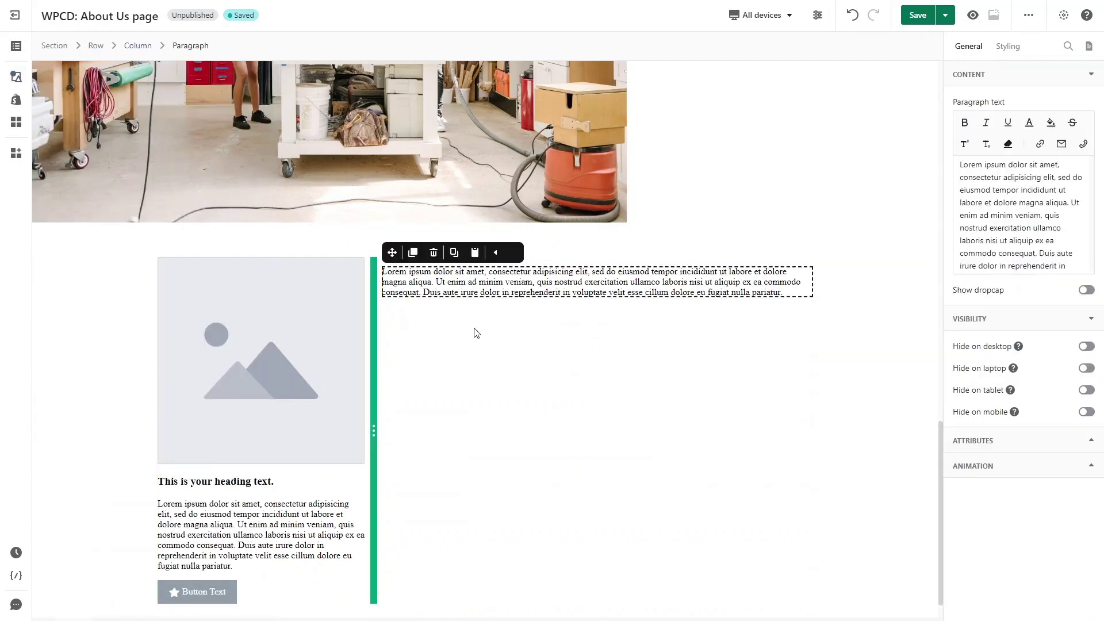
pyautogui.click(16, 76)
pyautogui.moveTo(91, 403)
pyautogui.moveTo(222, 63); pyautogui.dragTo(440, 311)
pyautogui.click(15, 74)
pyautogui.moveTo(73, 284)
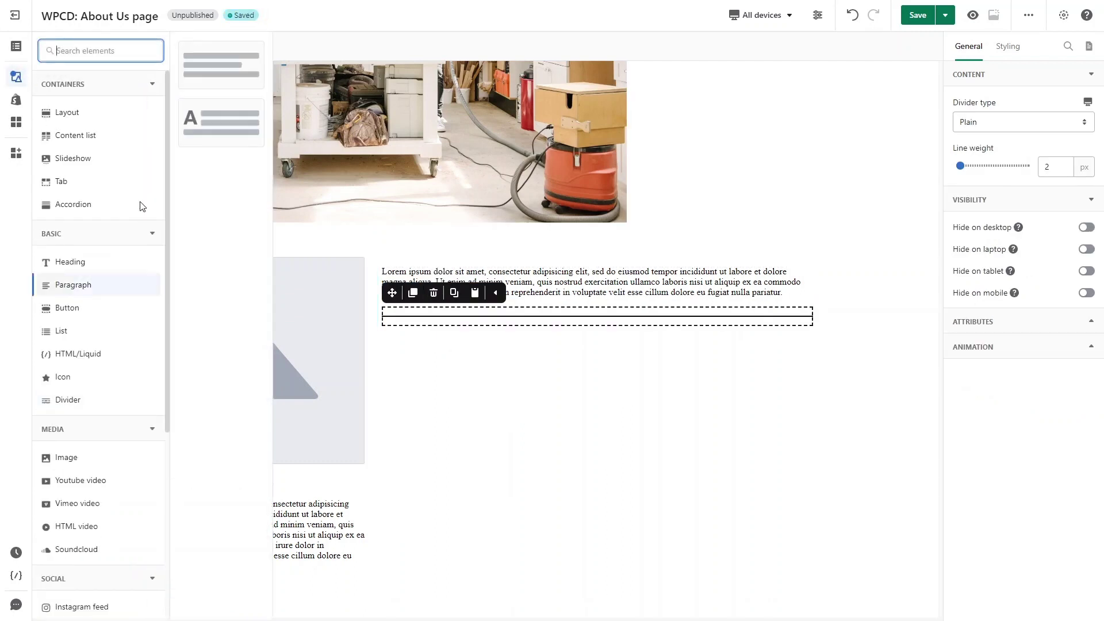
pyautogui.moveTo(221, 65); pyautogui.dragTo(426, 342)
pyautogui.click(16, 77)
pyautogui.moveTo(87, 391)
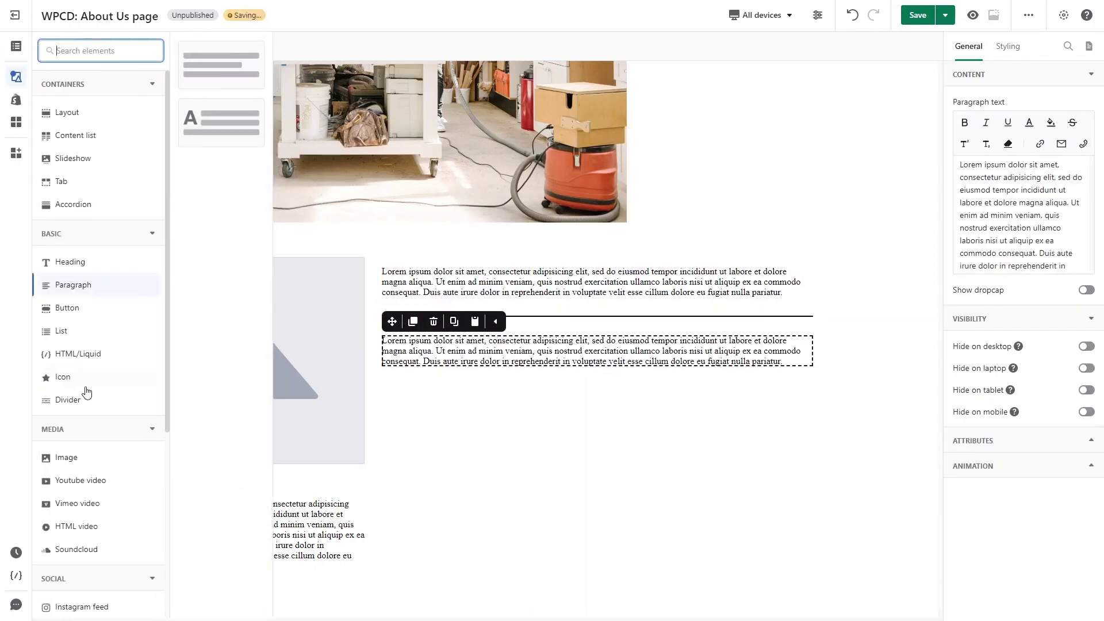
pyautogui.moveTo(222, 65); pyautogui.dragTo(417, 372)
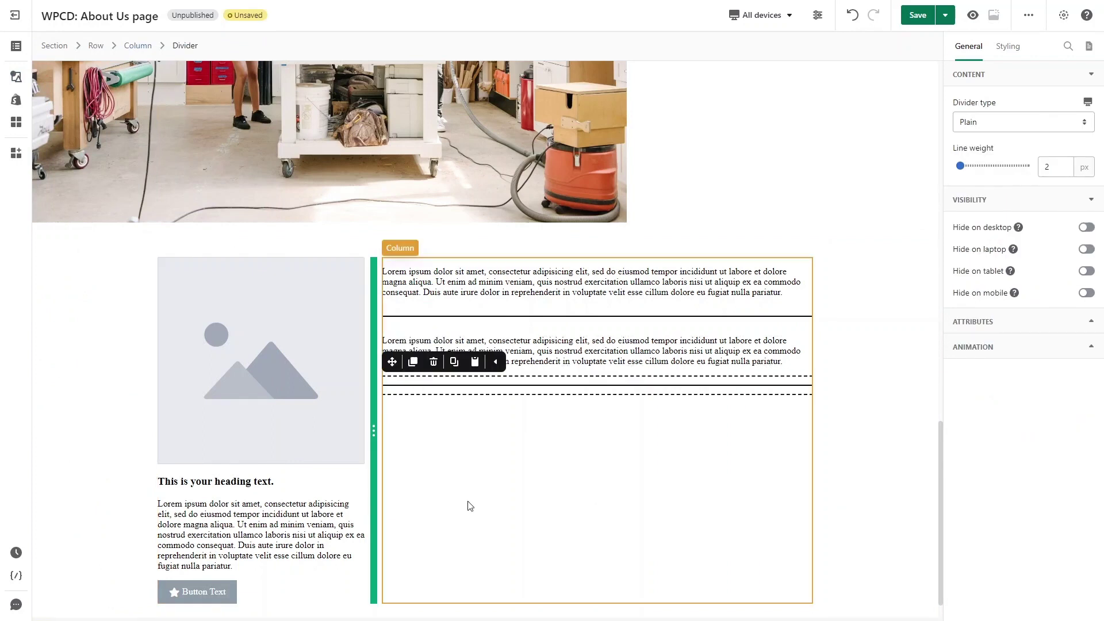
pyautogui.scroll(-1, 497, 419)
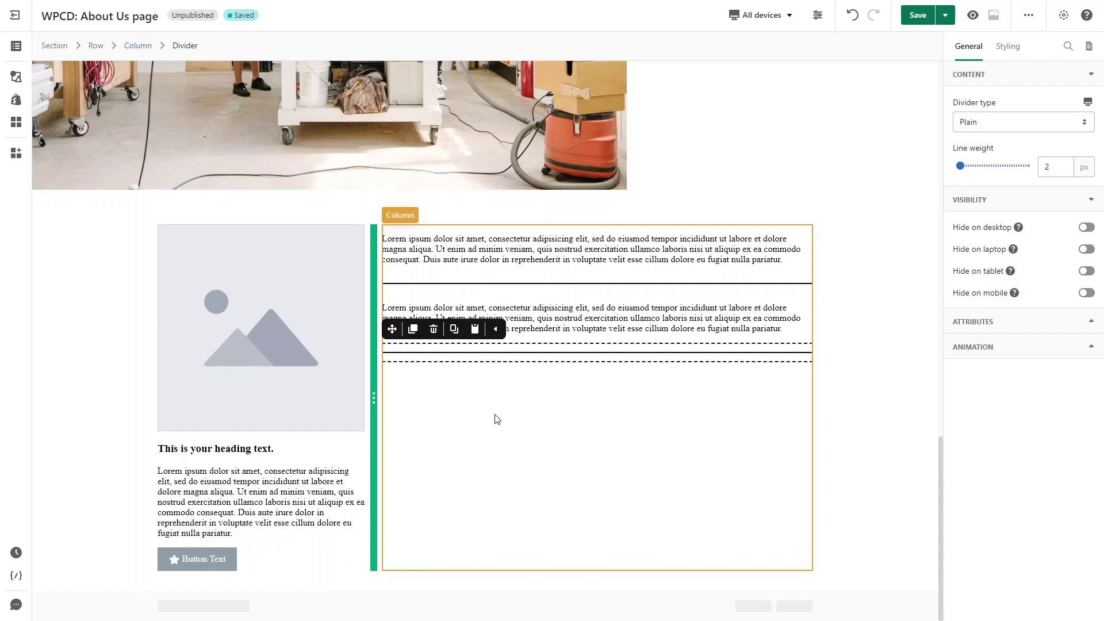
# Step: Set the left image to 'icon organic 1' with full width turned off
pyautogui.click(346, 374)
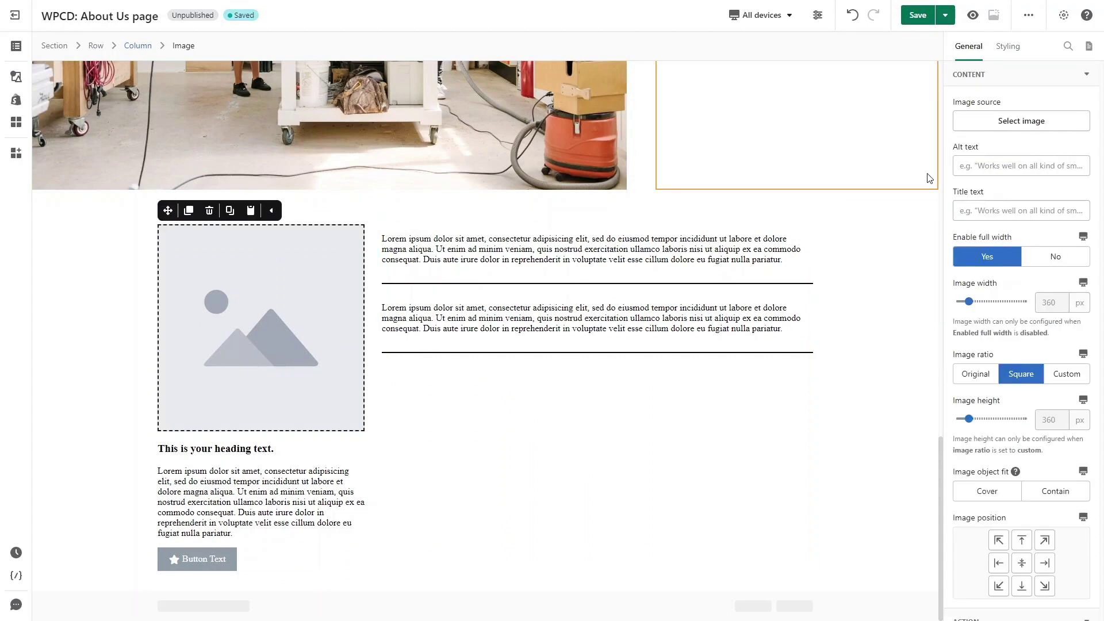
pyautogui.click(1021, 120)
pyautogui.click(537, 255)
pyautogui.click(804, 505)
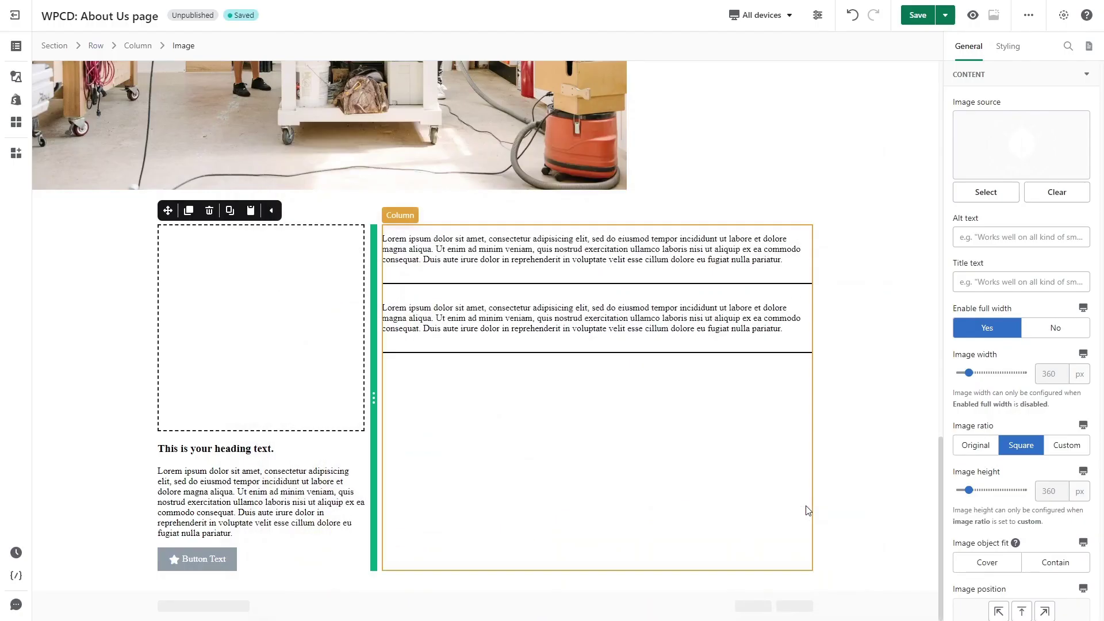
pyautogui.click(1056, 327)
# Step: Change the heading to 'Organic', paste the pesticide-free blurb and label the button 'Explore organic'
pyautogui.click(354, 348)
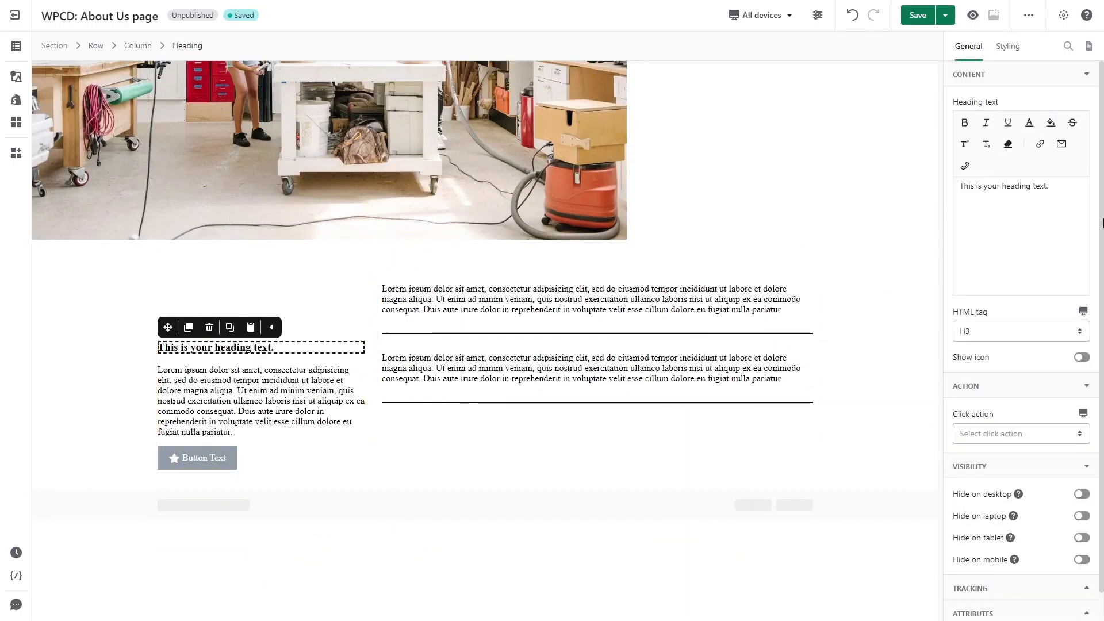
pyautogui.tripleClick(1052, 194)
pyautogui.write('Organic')
pyautogui.click(259, 397)
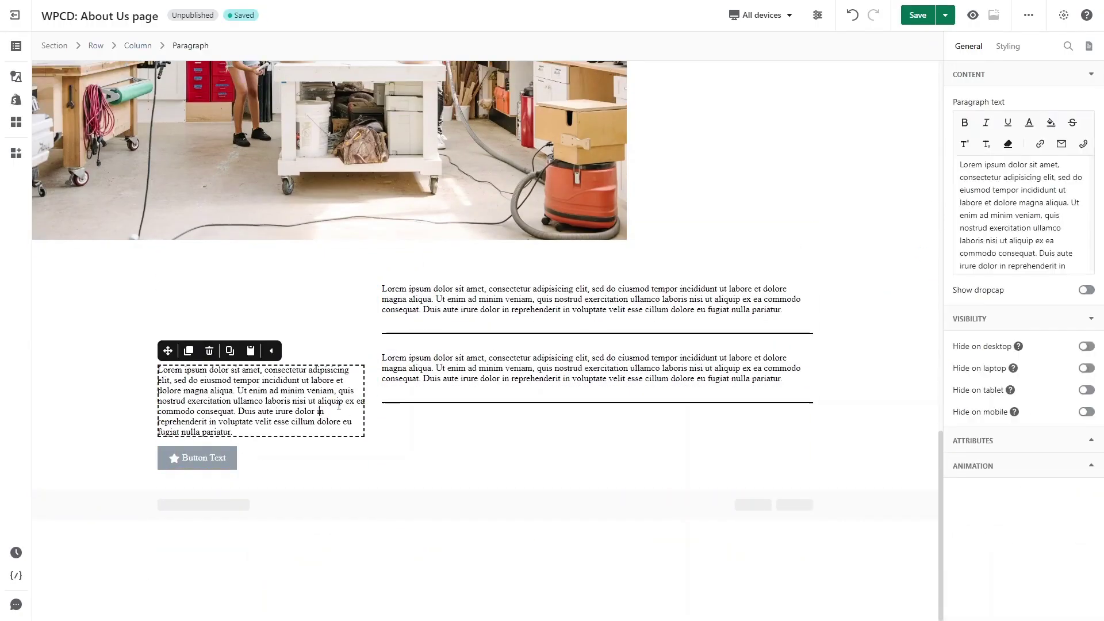
pyautogui.write('Grown without pesticides or chemical fertilizers, supporting healthier ecosystems.')
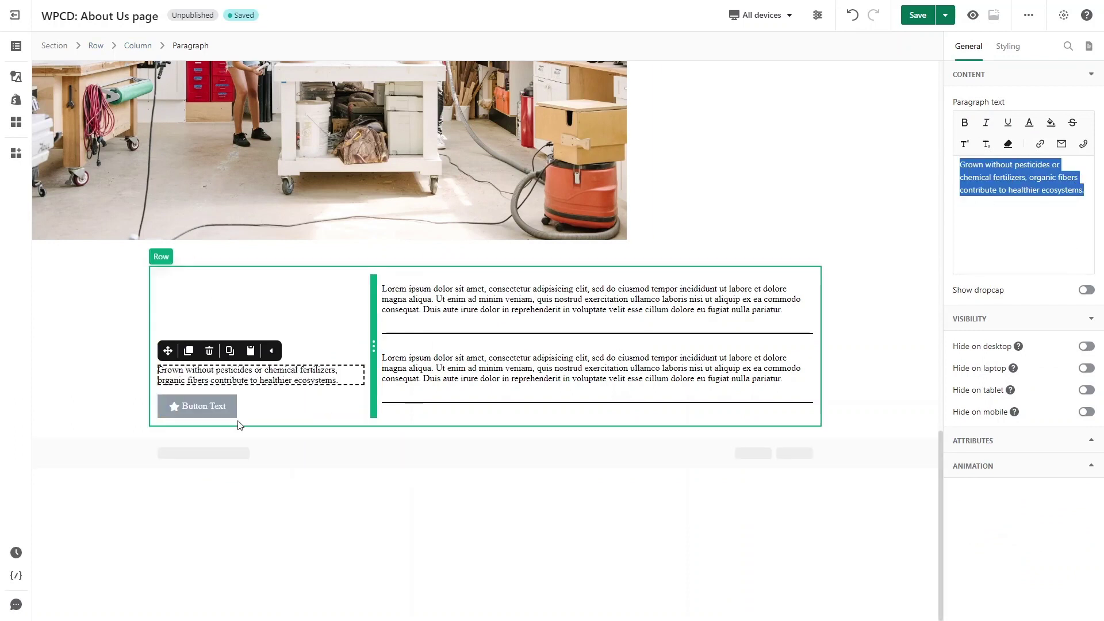
pyautogui.click(214, 407)
pyautogui.tripleClick(1025, 310)
pyautogui.write('Explore organic')
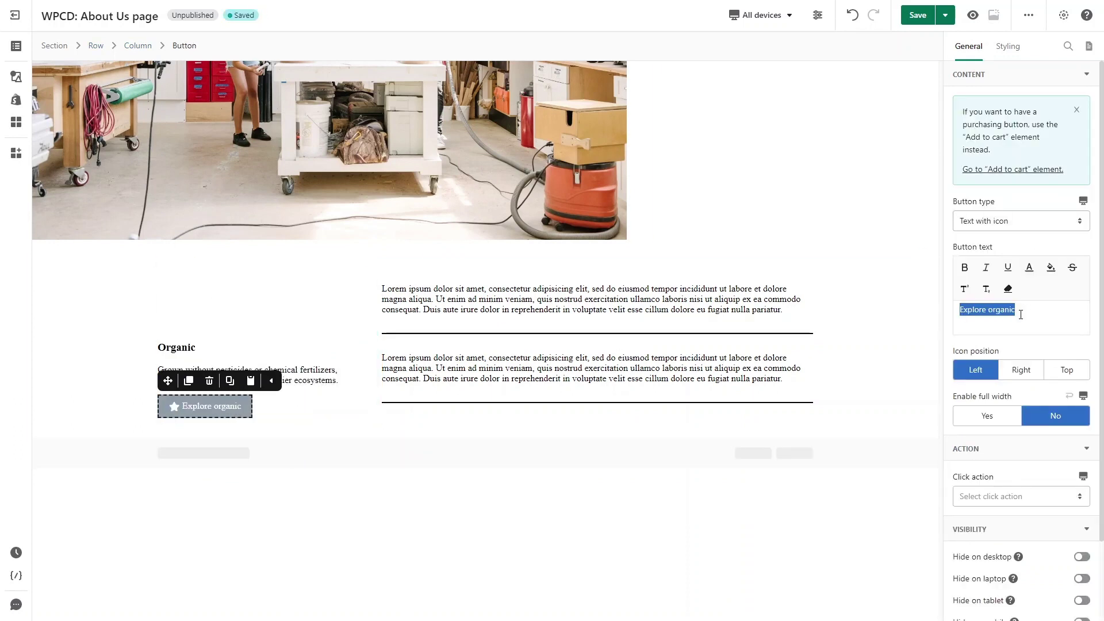
# Step: Replace both right-column paragraphs with the Better Cotton and responsibly sourced cotton text
pyautogui.click(701, 302)
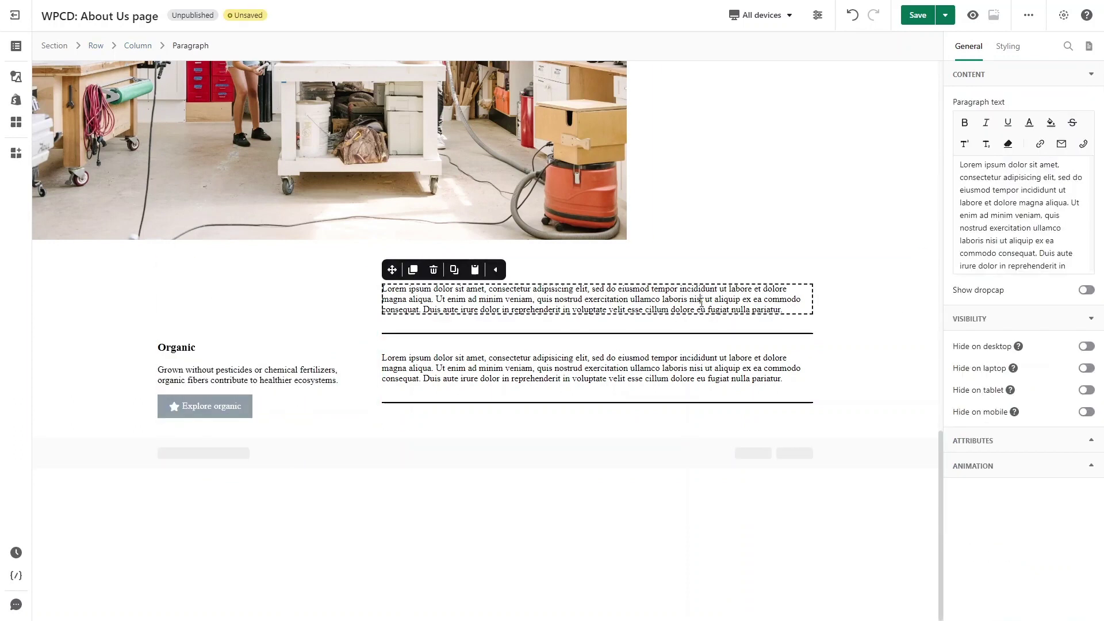
pyautogui.tripleClick(986, 212)
pyautogui.write('We are a proud member of Better Cotton. Better Cotton is sourced via a system of mass balance and is not physically traceable to end products. Learn more at bettercotton.org/massbalance.')
pyautogui.click(633, 358)
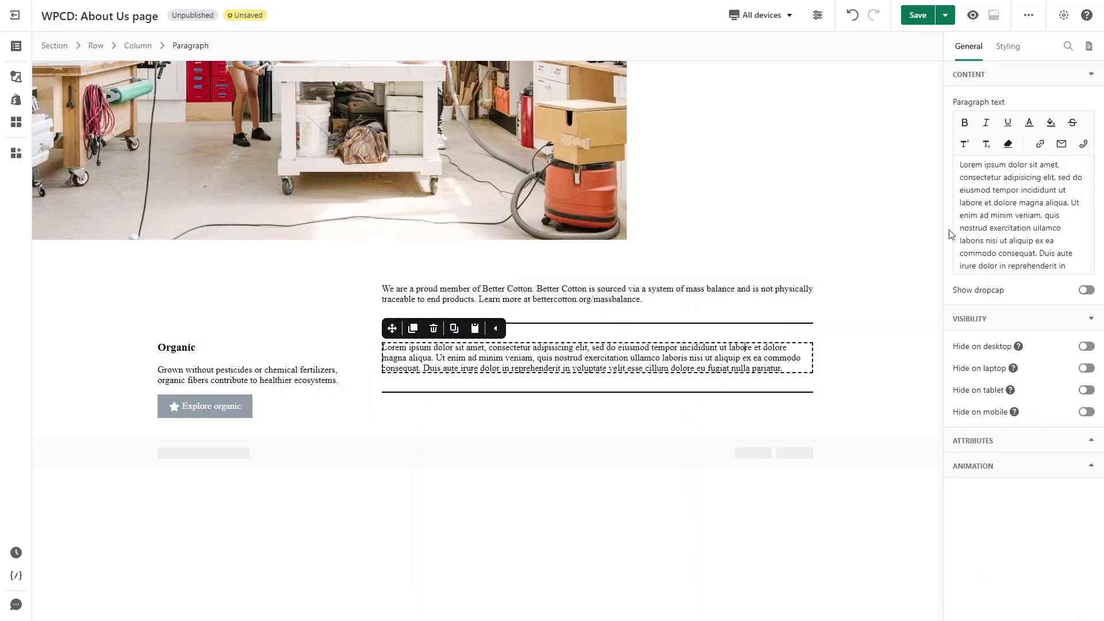
pyautogui.tripleClick(982, 215)
pyautogui.write('We are committed to reaching and maintaining 100% responsibly sourced cotton. We define responsibly sourced cotton as GOTS-certified, OCS-certified, Better Cotton or recycled cotton.')
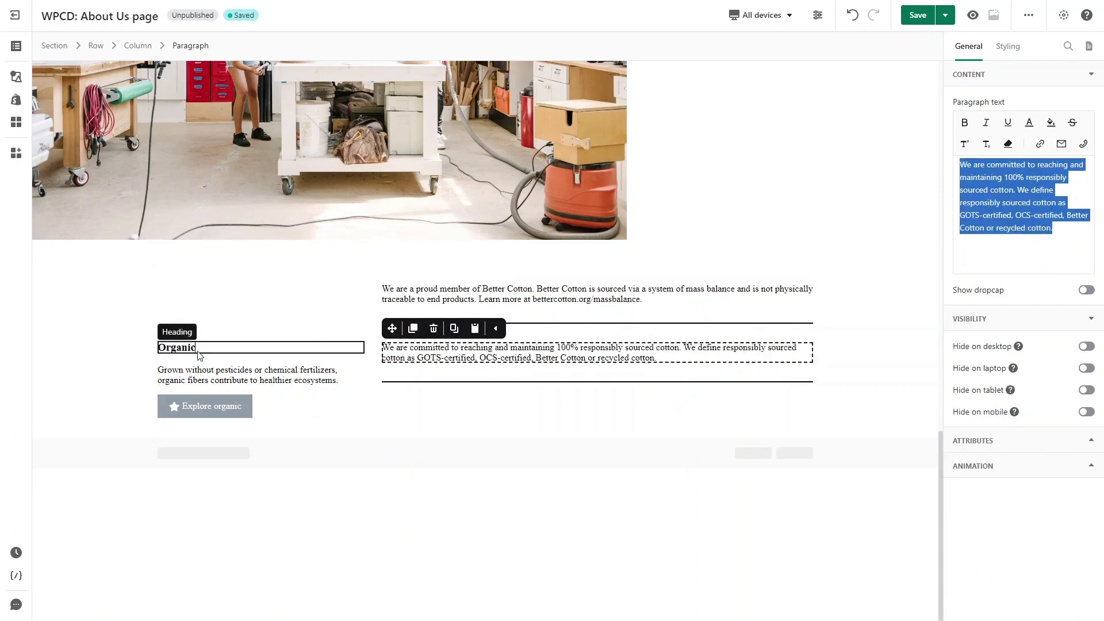
# Step: Style the Organic heading in Color 8, GT-Eesti Light, 40 px
pyautogui.click(176, 347)
pyautogui.click(1008, 46)
pyautogui.click(1018, 221)
pyautogui.click(1026, 372)
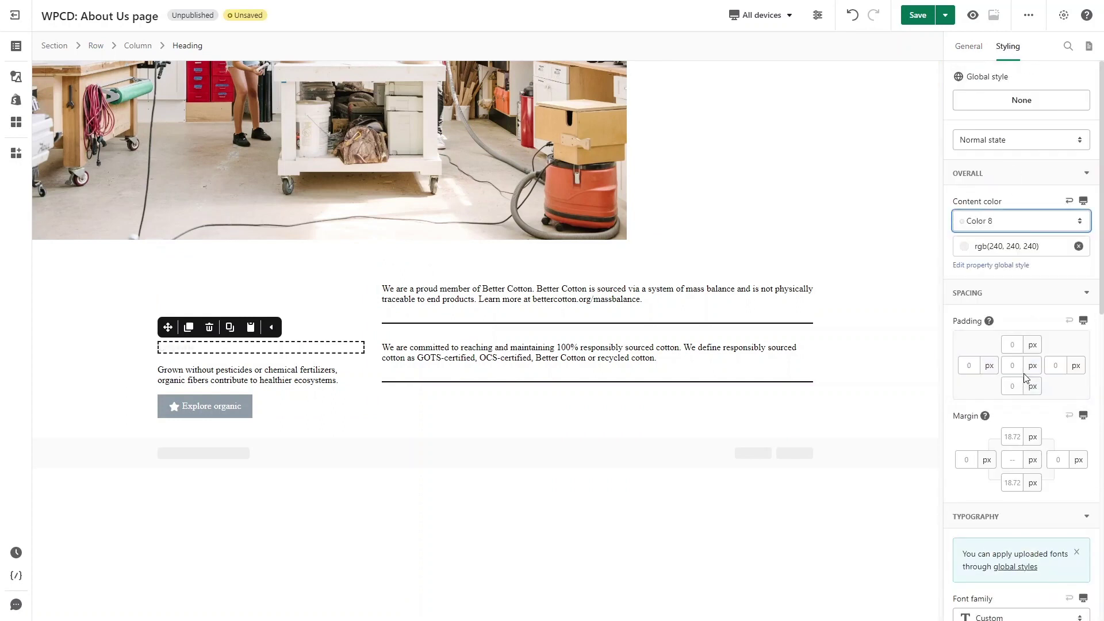
pyautogui.scroll(-3, 1027, 403)
pyautogui.click(1027, 428)
pyautogui.click(1018, 570)
pyautogui.click(1052, 510)
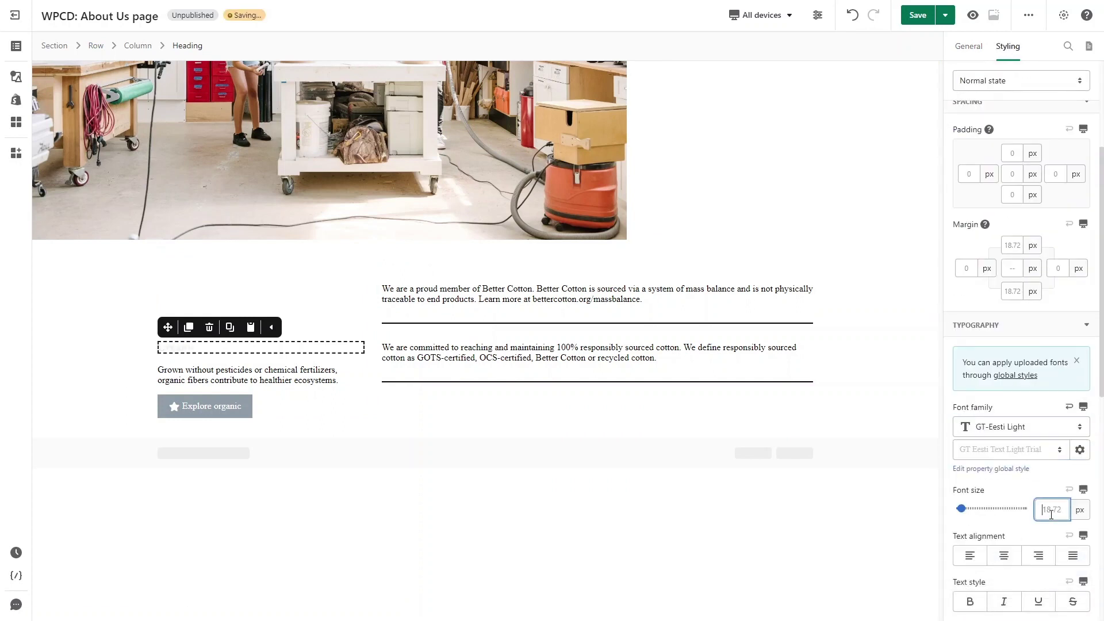
pyautogui.write('40')
# Step: Style the Grown without pesticides blurb in GT-Eesti Light, 20 px, Color 8
pyautogui.click(1013, 380)
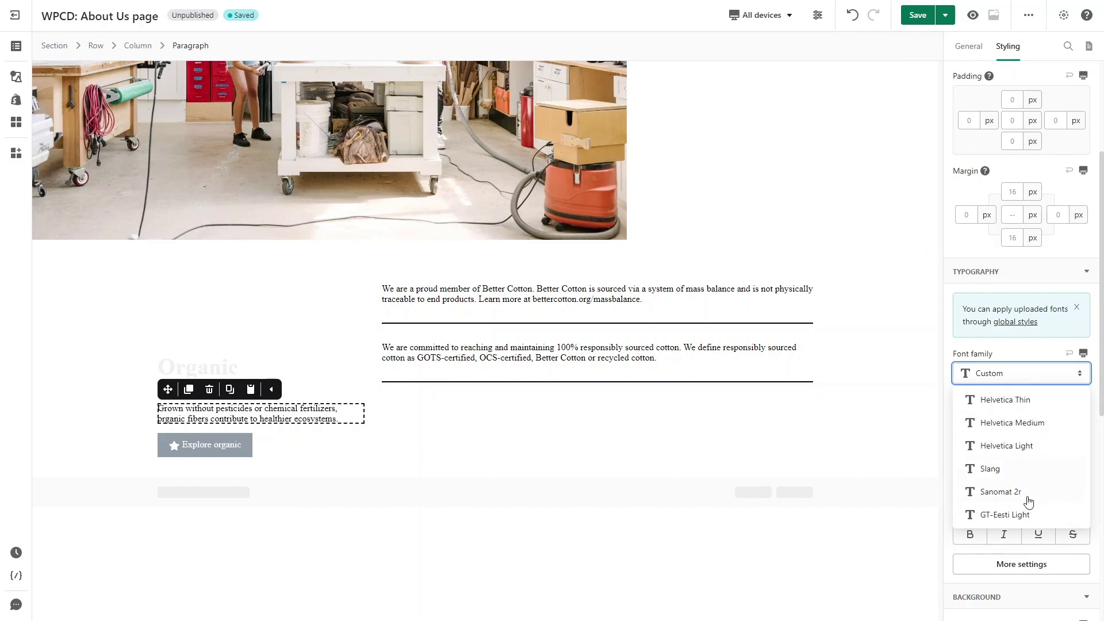
pyautogui.click(1026, 501)
pyautogui.click(1052, 454)
pyautogui.write('20')
pyautogui.scroll(3, 1031, 183)
pyautogui.click(1031, 183)
pyautogui.click(1027, 337)
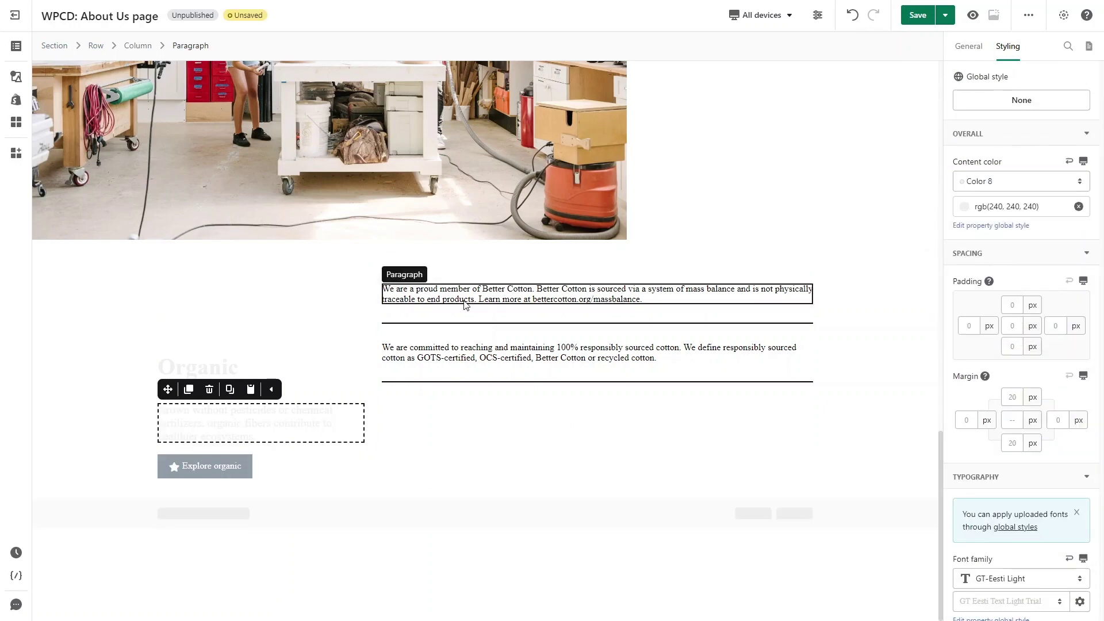
# Step: Style the Better Cotton paragraph in Color 8, GT-Eesti Light, 28 px
pyautogui.click(465, 298)
pyautogui.click(1030, 181)
pyautogui.click(1025, 337)
pyautogui.scroll(-1, 1024, 337)
pyautogui.scroll(-3, 1024, 337)
pyautogui.click(1013, 387)
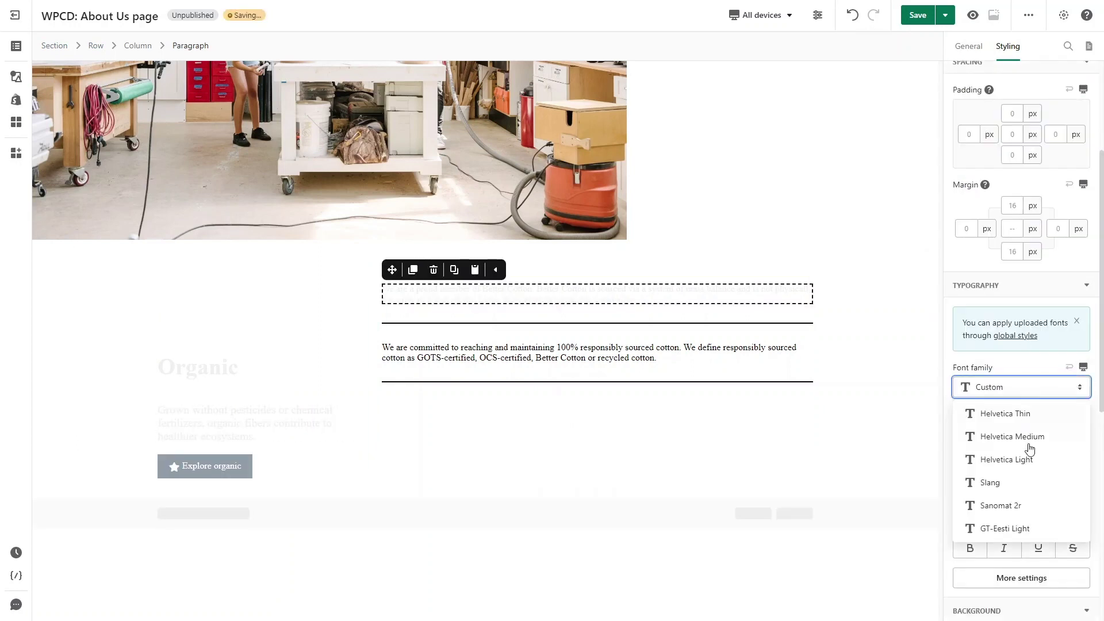
pyautogui.click(994, 455)
pyautogui.click(1052, 470)
pyautogui.write('28')
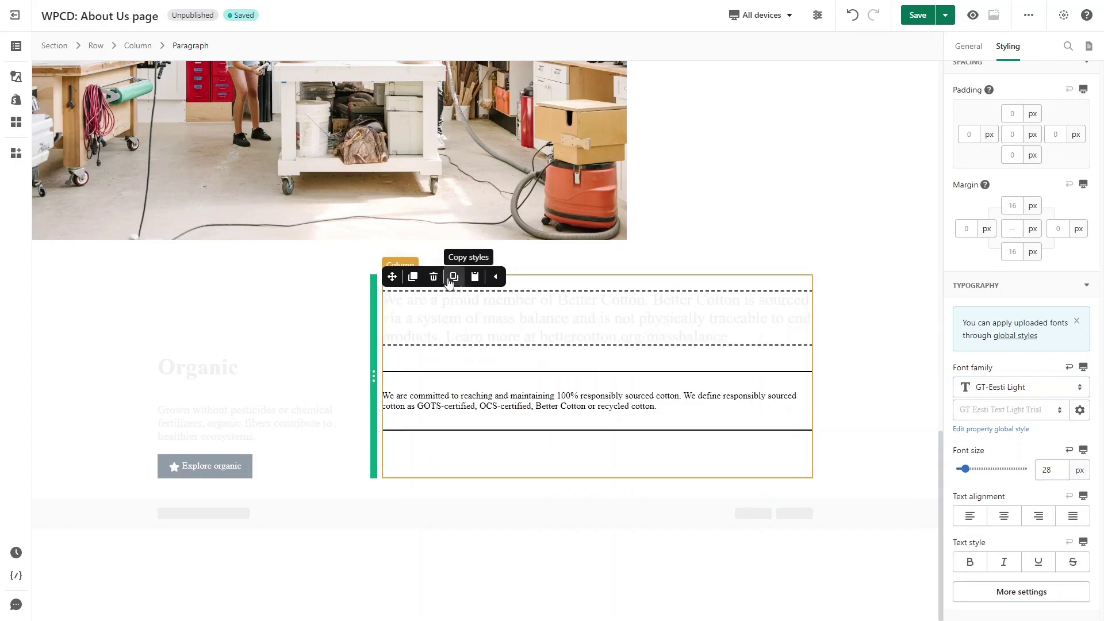
# Step: Copy the Better Cotton paragraph's styles onto the responsibly sourced cotton paragraph
pyautogui.click(454, 277)
pyautogui.click(471, 400)
pyautogui.click(475, 380)
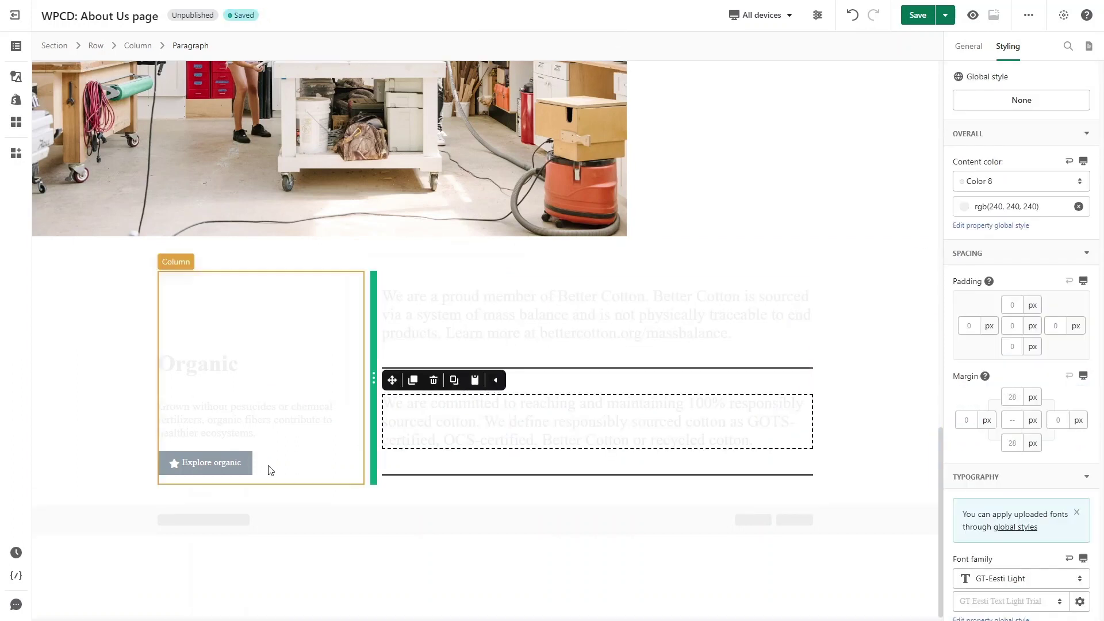
pyautogui.click(244, 468)
# Step: Put an arrow-right icon on the right side of the Explore organic button
pyautogui.click(962, 53)
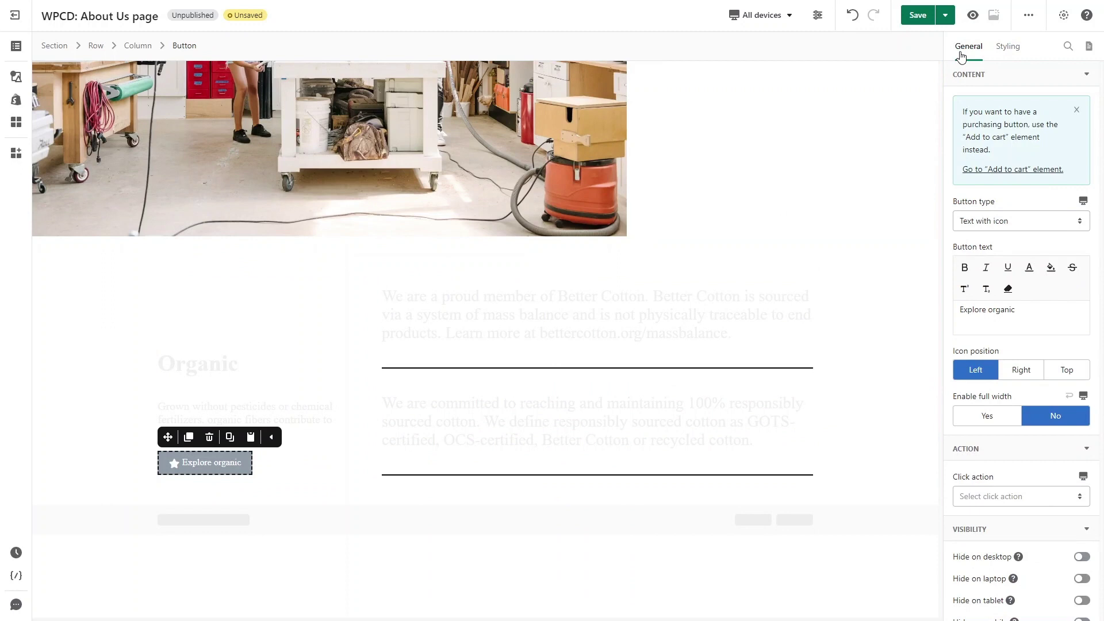
pyautogui.click(1023, 371)
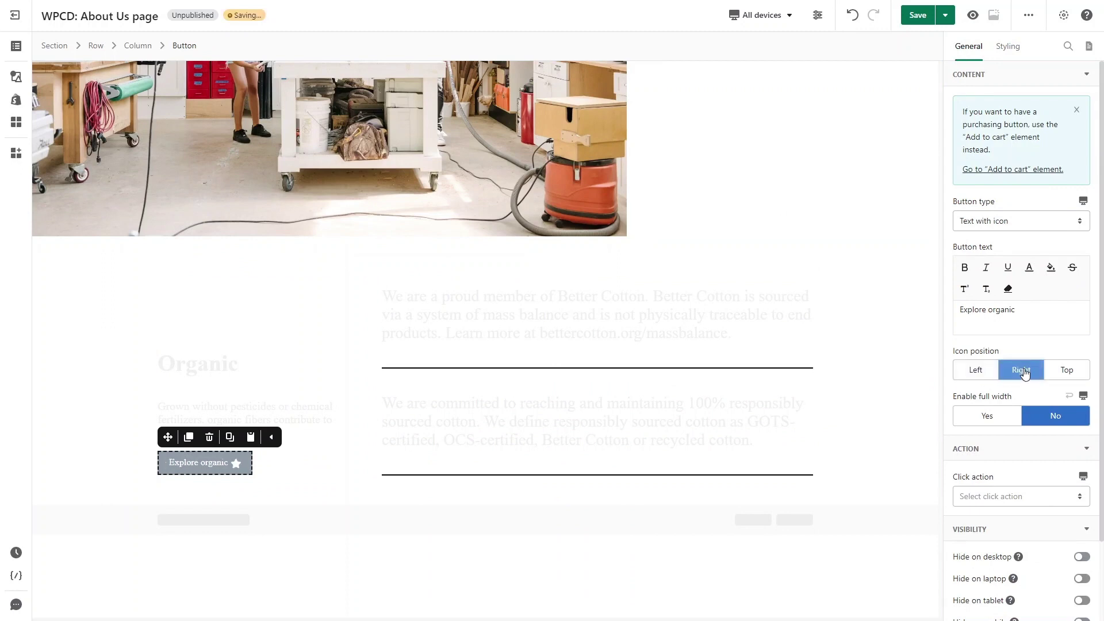
pyautogui.click(237, 463)
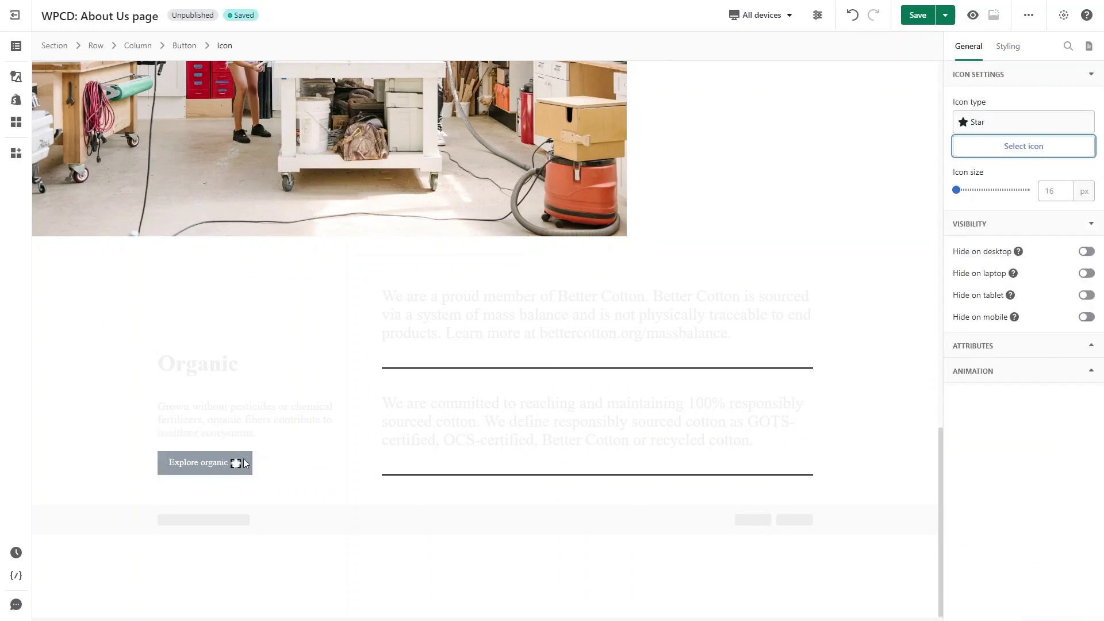
pyautogui.click(1008, 151)
pyautogui.click(457, 205)
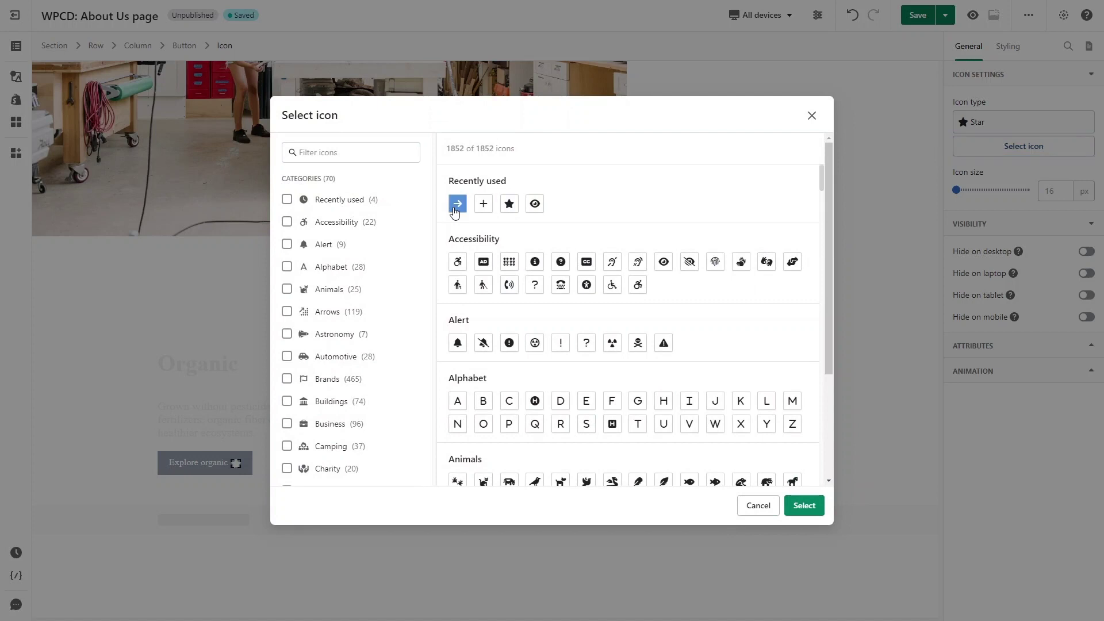
pyautogui.click(804, 506)
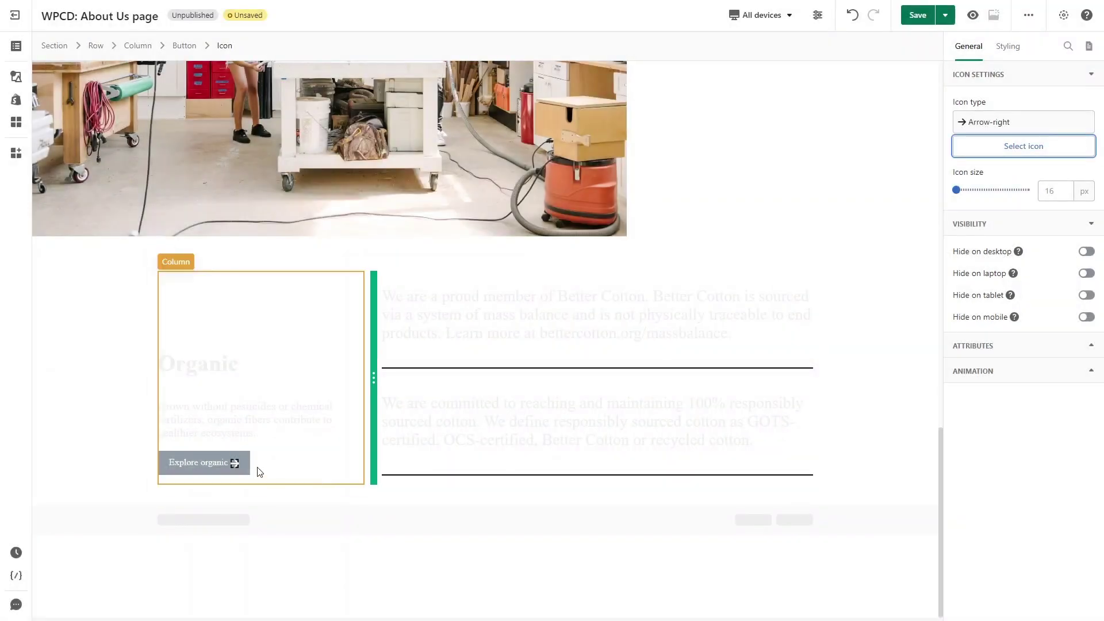
# Step: Set the button's click action to Go to URL, opening in a new tab
pyautogui.click(249, 470)
pyautogui.scroll(-2, 990, 402)
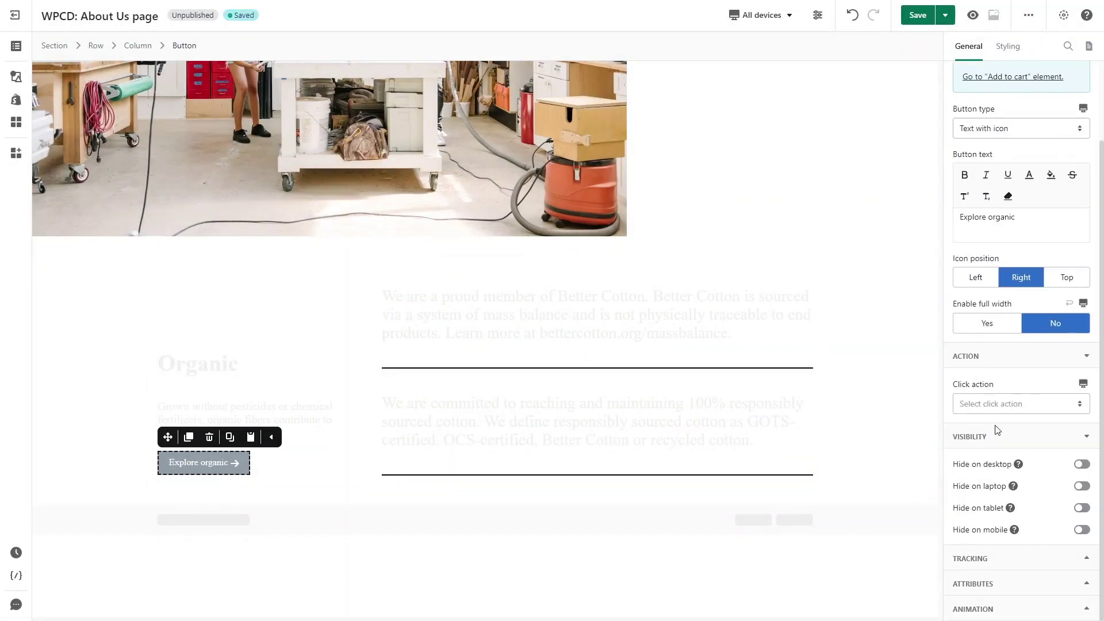
pyautogui.click(1016, 405)
pyautogui.click(1025, 432)
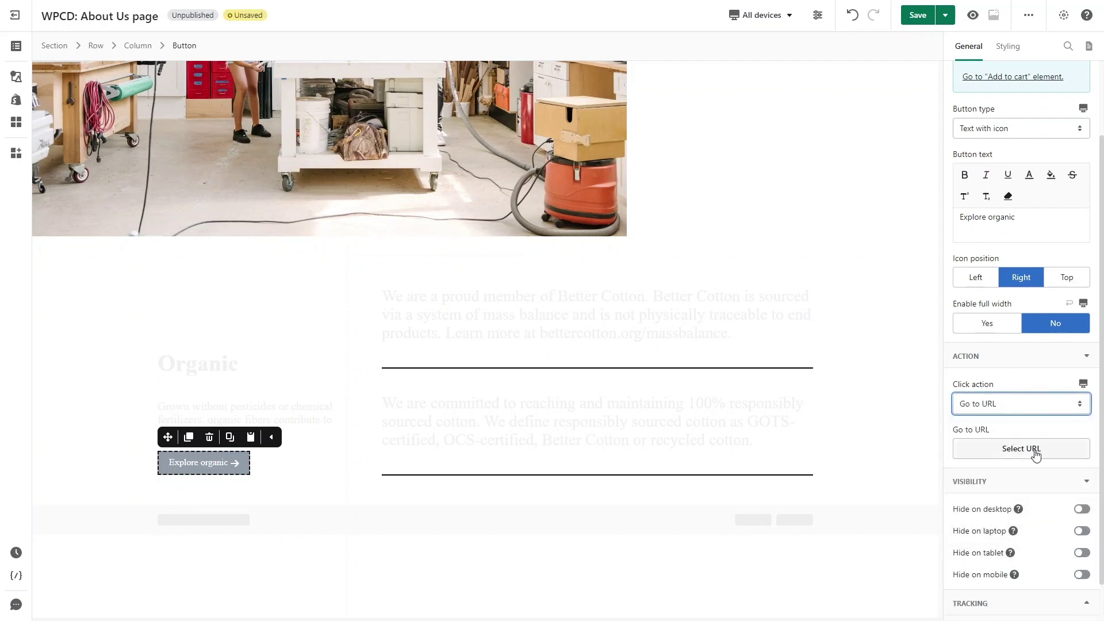
pyautogui.click(1034, 449)
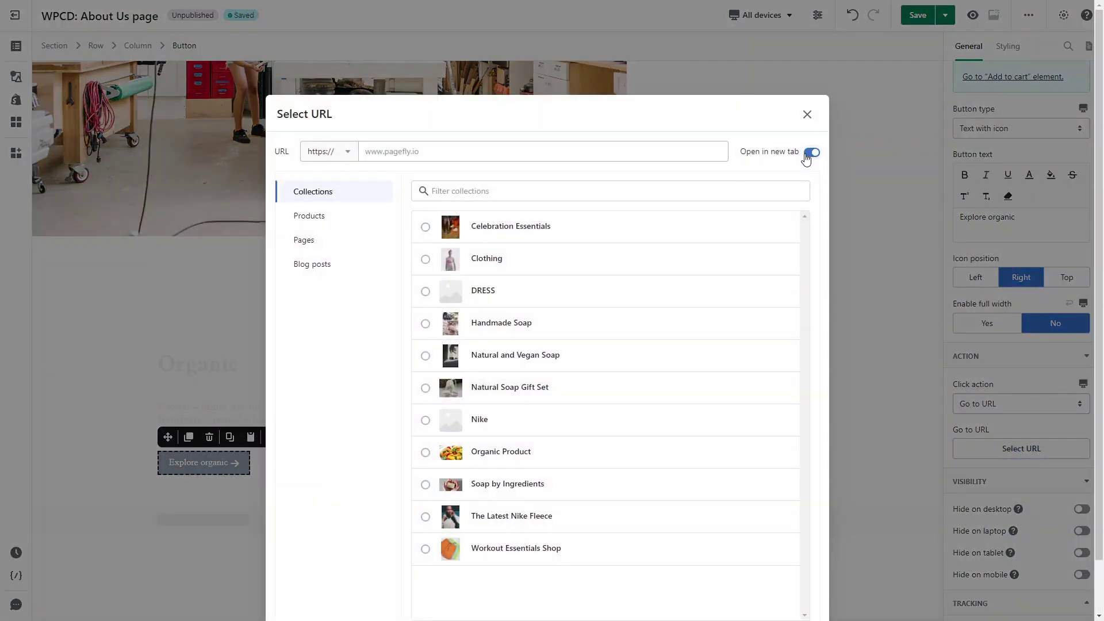
pyautogui.click(799, 599)
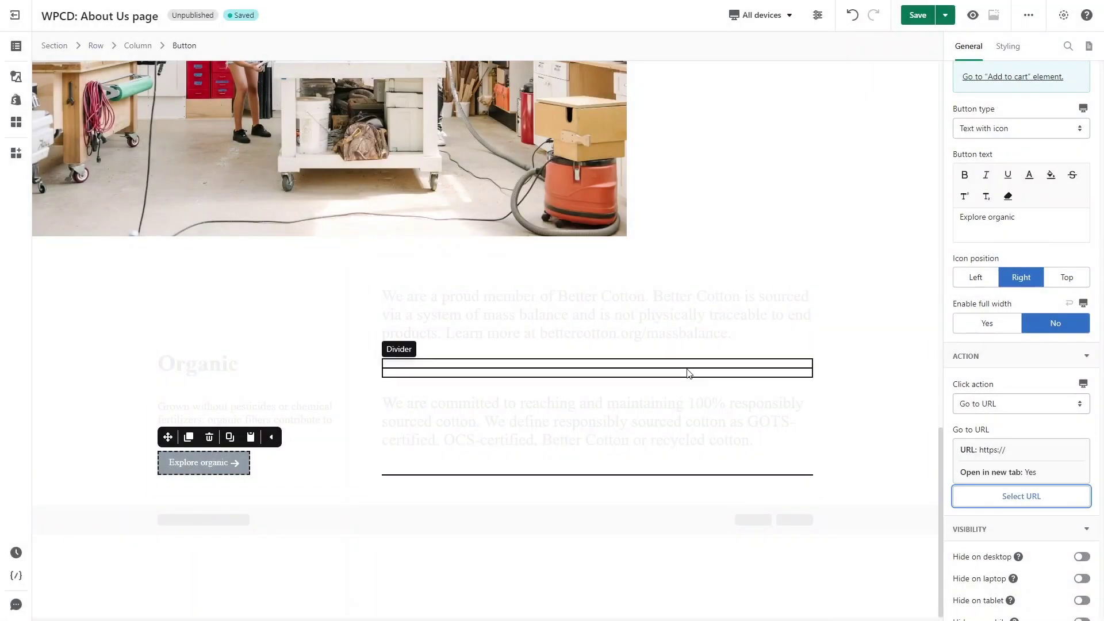
# Step: Keep the first right-column divider Plain and thin its line to weight 1
pyautogui.click(688, 369)
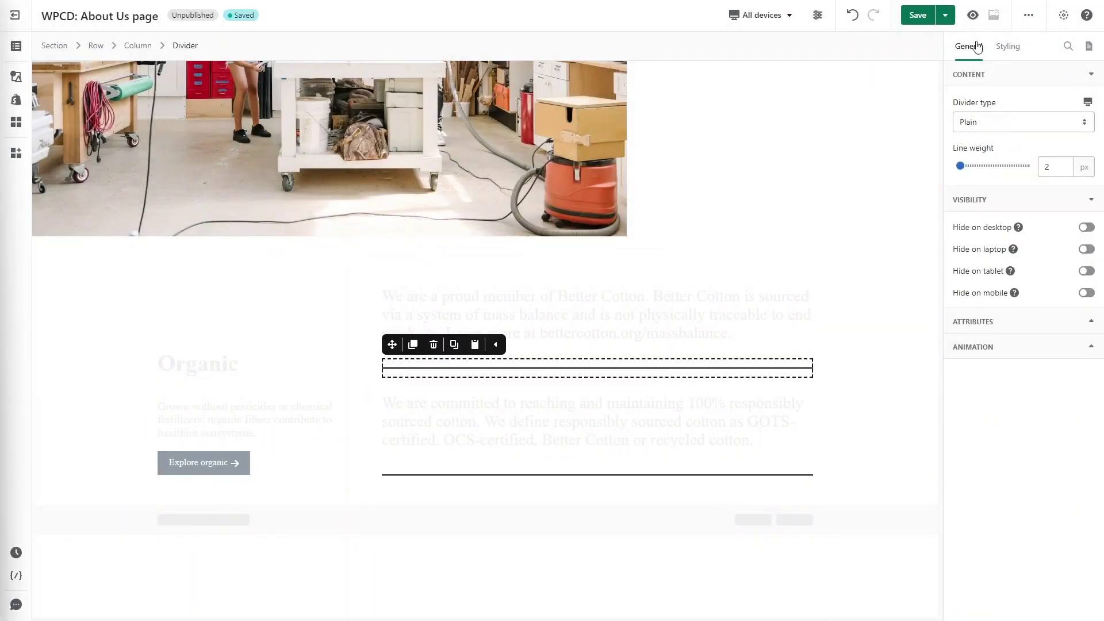
pyautogui.click(1010, 123)
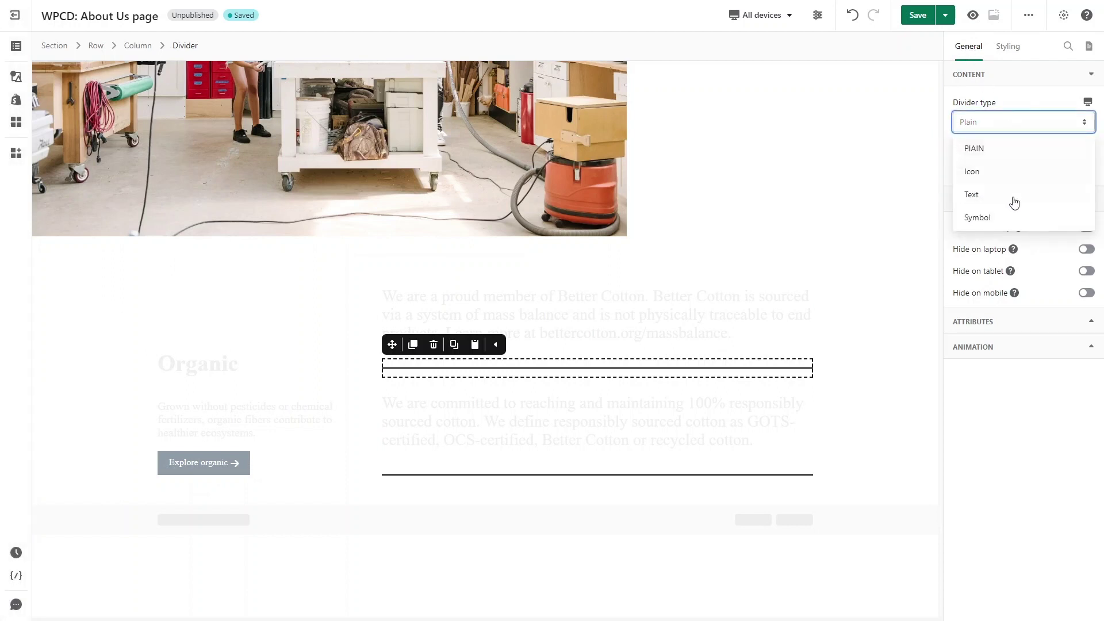
pyautogui.click(1018, 109)
pyautogui.moveTo(969, 167); pyautogui.dragTo(956, 167)
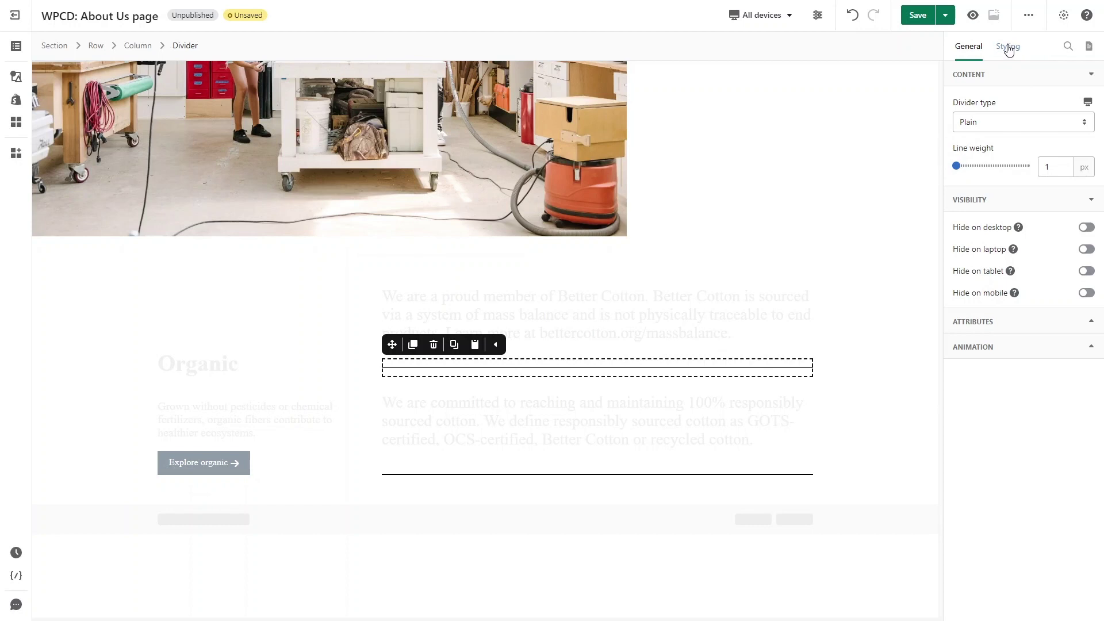
# Step: Colour that divider Color 8 and paste its styles onto the second divider
pyautogui.click(1009, 50)
pyautogui.click(1026, 88)
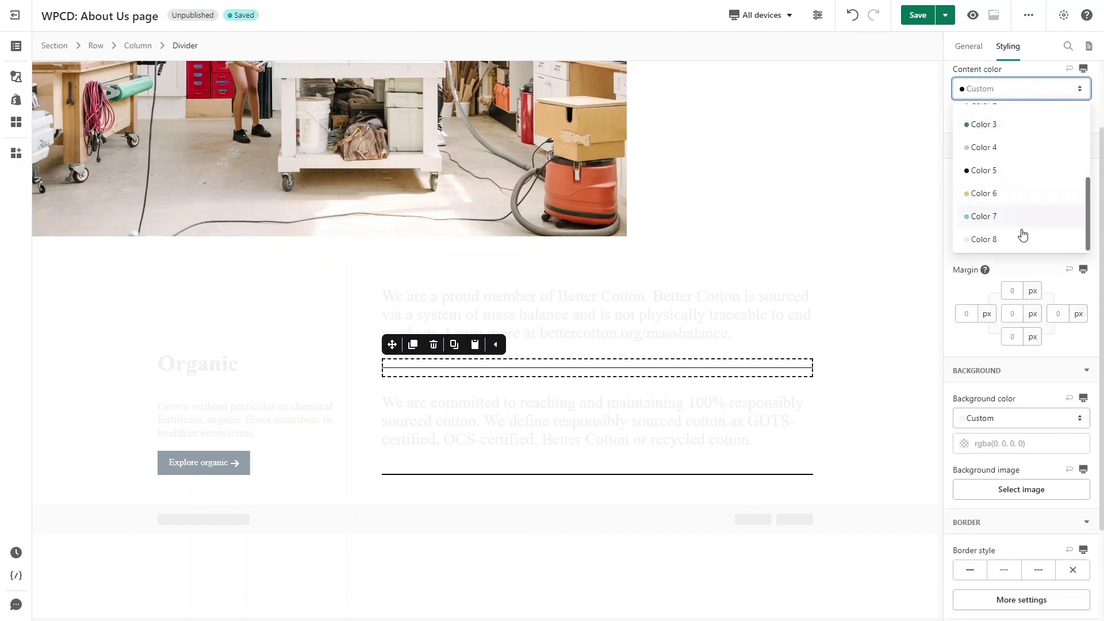
pyautogui.click(1023, 237)
pyautogui.click(454, 344)
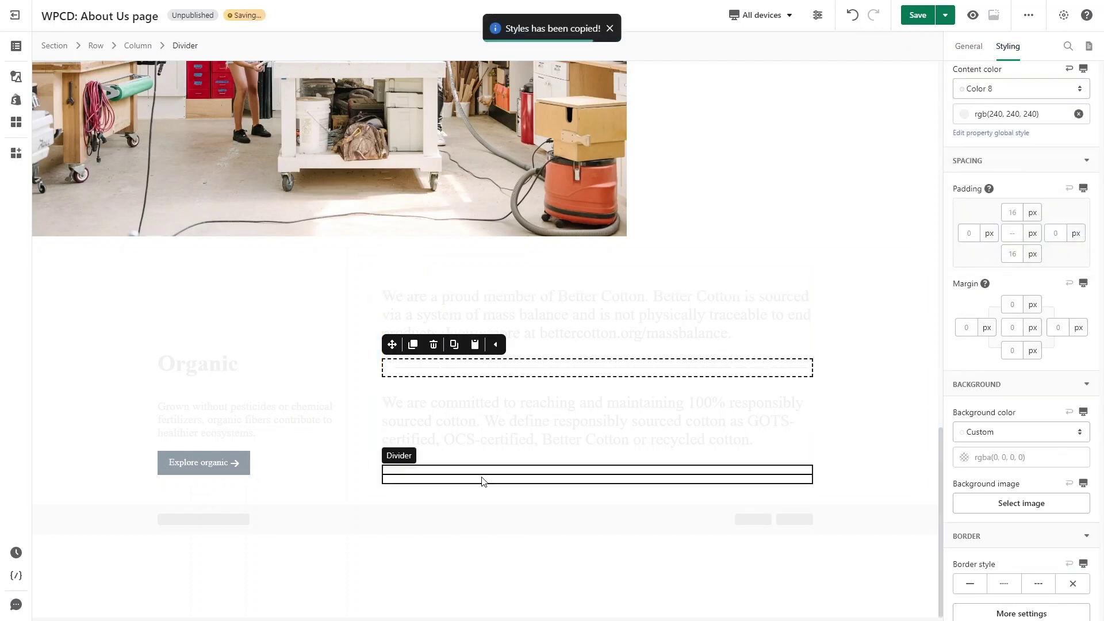
pyautogui.click(482, 481)
pyautogui.click(475, 451)
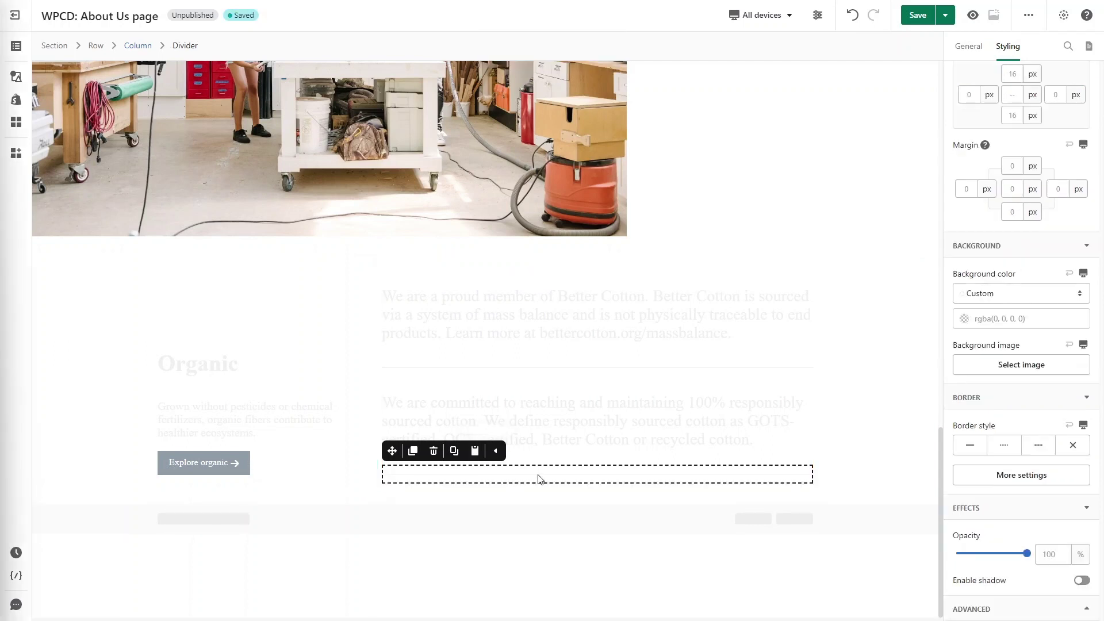
# Step: Paste the green rgb(93,129,62) background colour onto the Organic section
pyautogui.click(59, 46)
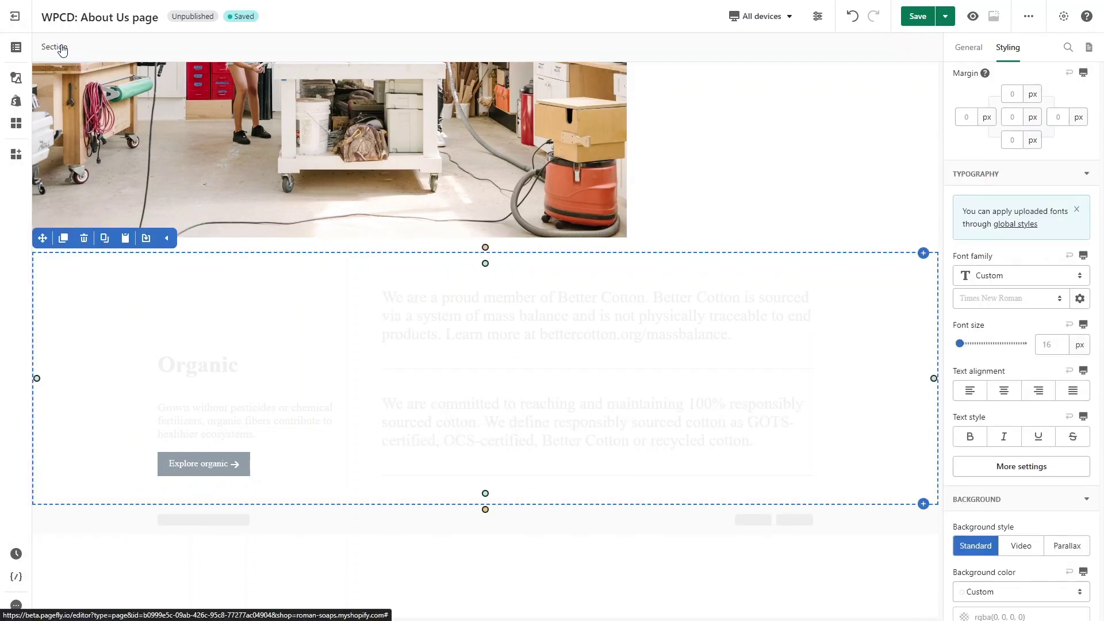
pyautogui.scroll(-6, 1049, 341)
pyautogui.click(1012, 240)
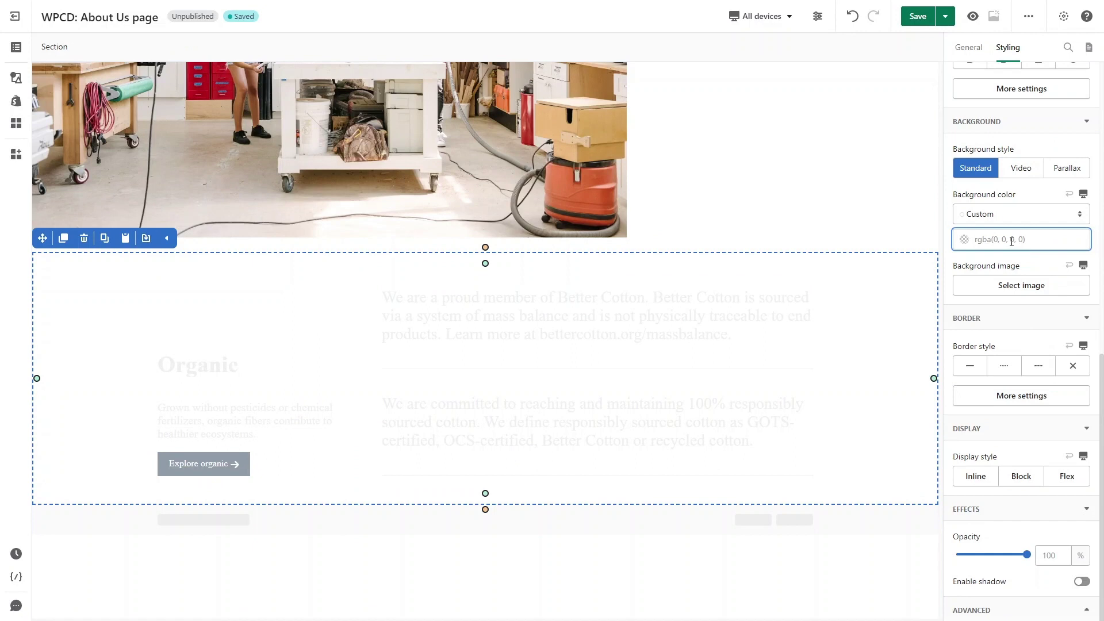
pyautogui.hotkey('ctrl', 'v')
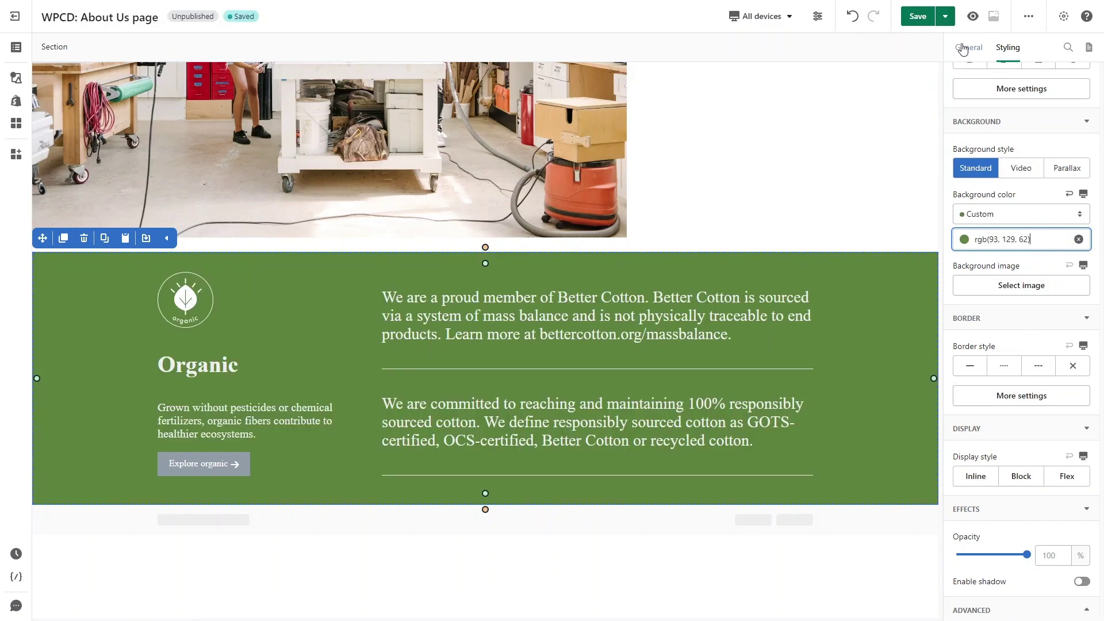
# Step: Make the section content full width and give it 50 px side and 100 px top padding
pyautogui.click(964, 49)
pyautogui.click(1087, 254)
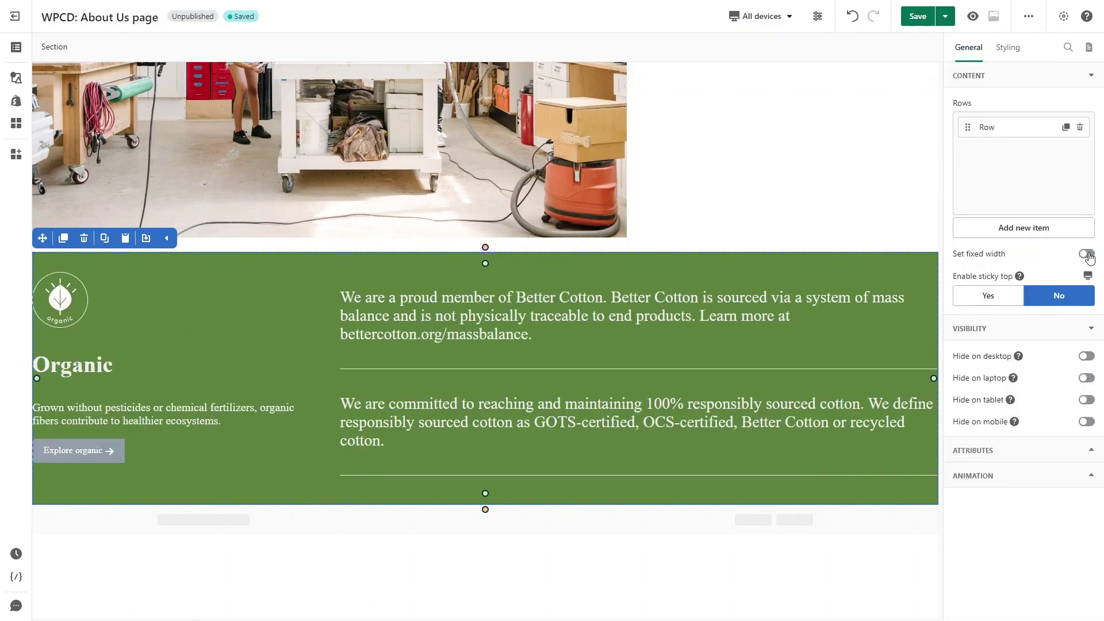
pyautogui.click(1009, 49)
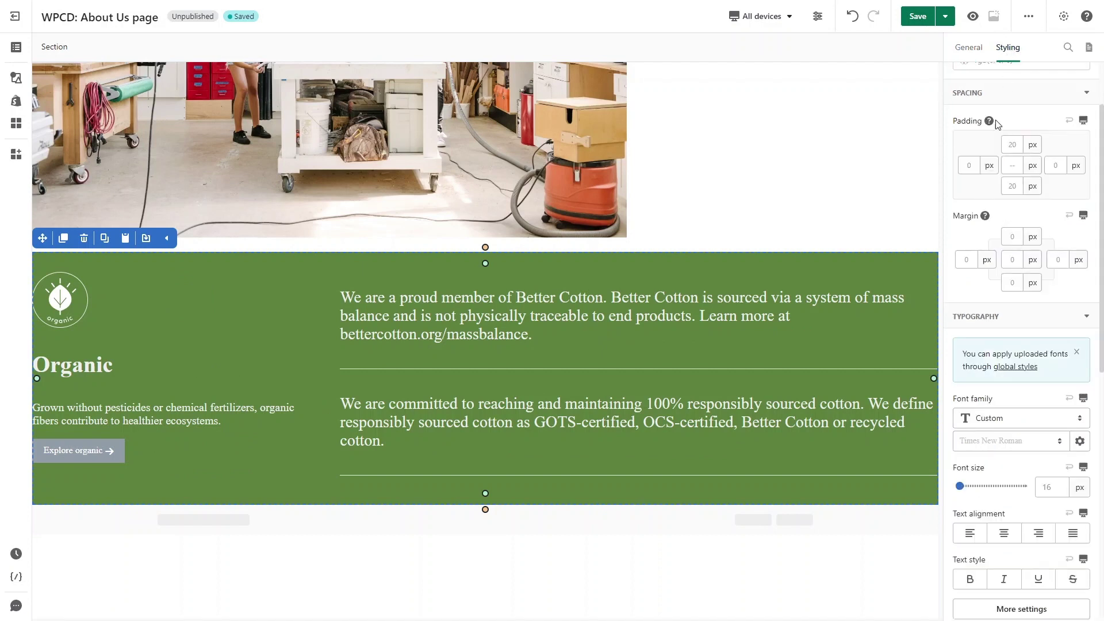
pyautogui.write('50')
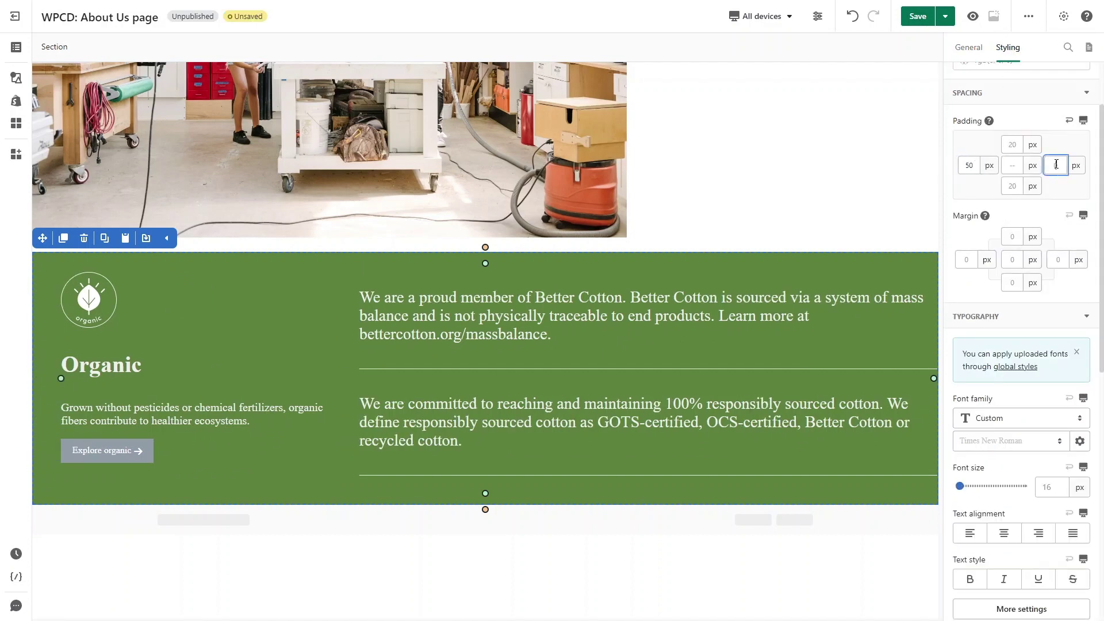
pyautogui.write('50')
pyautogui.write('100')
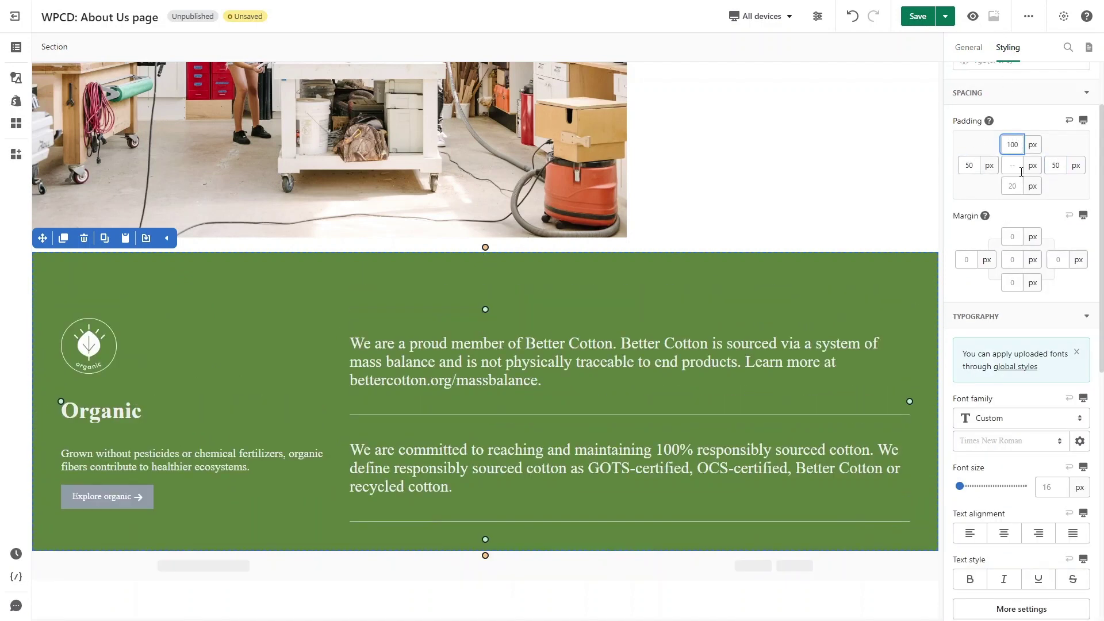
pyautogui.write('100')
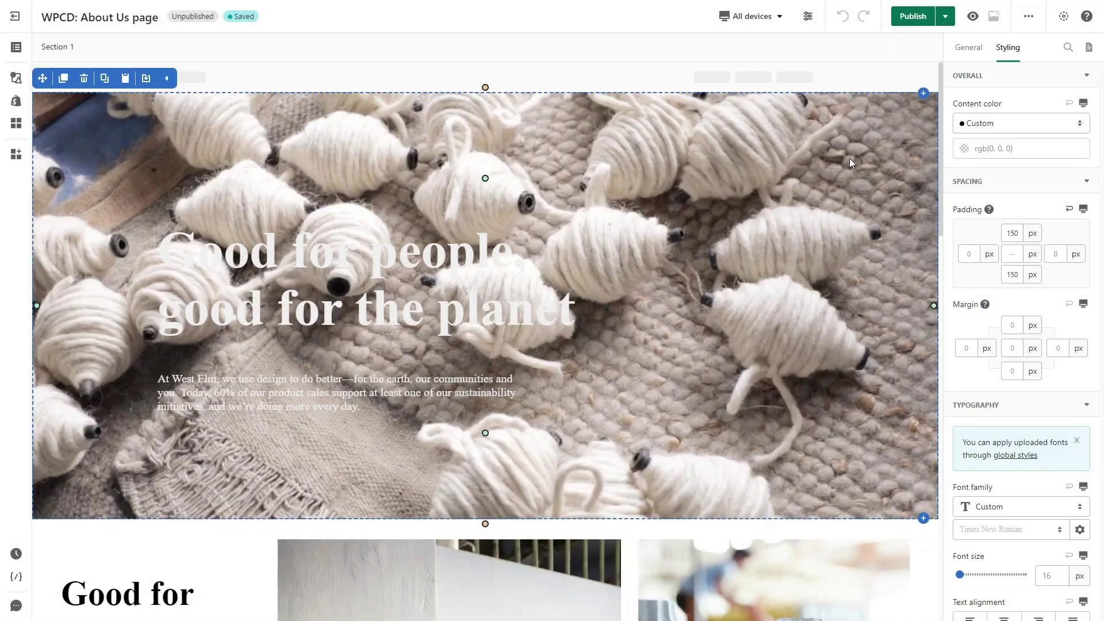
# Step: In mobile preview, set the hero heading to 40 with line height 50, and the hero paragraph to 20
pyautogui.click(752, 16)
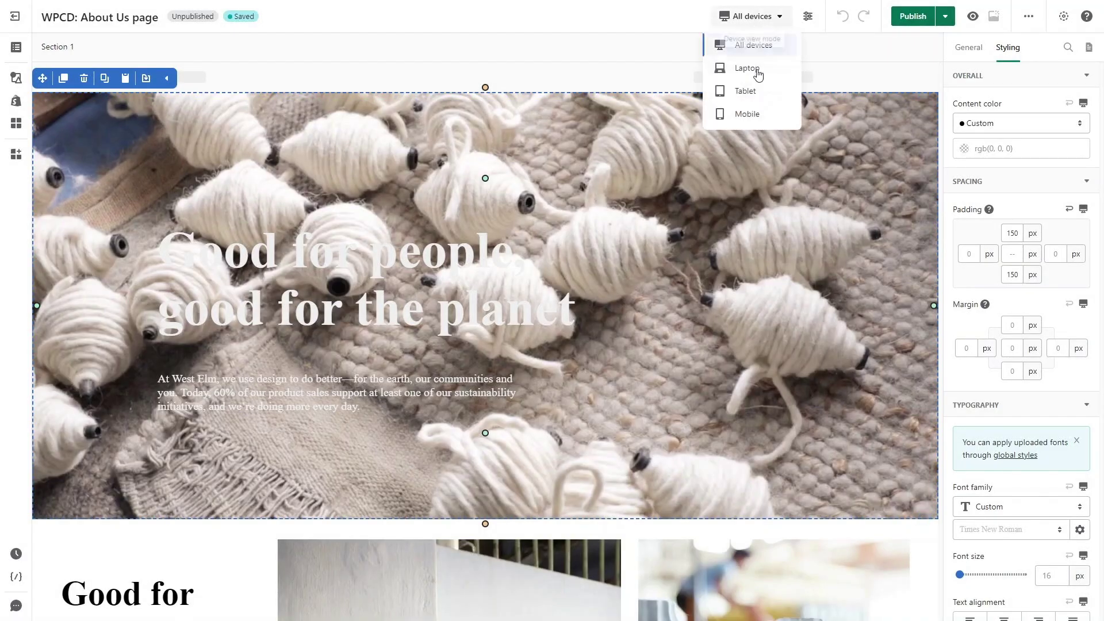
pyautogui.click(774, 115)
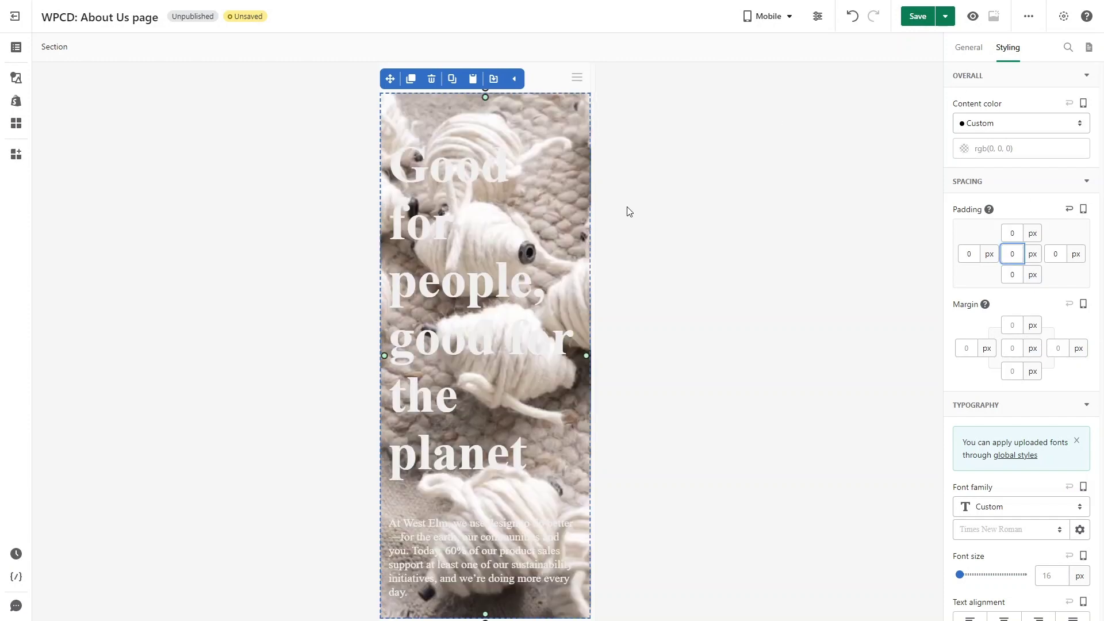
pyautogui.click(579, 196)
pyautogui.doubleClick(1045, 303)
pyautogui.write('40')
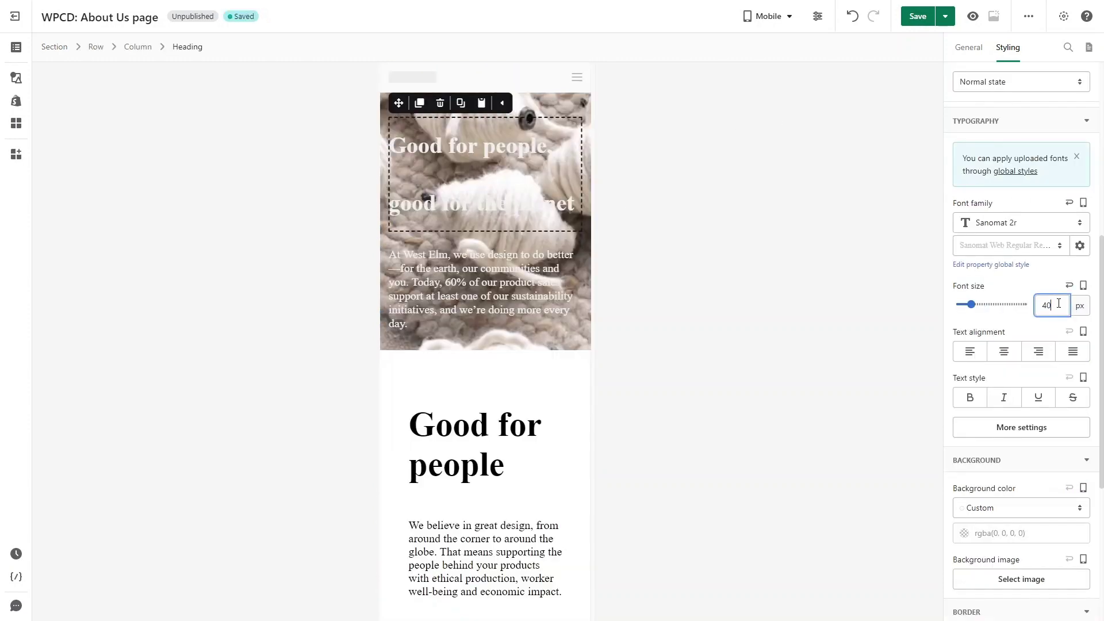
pyautogui.click(1021, 427)
pyautogui.doubleClick(896, 407)
pyautogui.write('50')
pyautogui.click(582, 266)
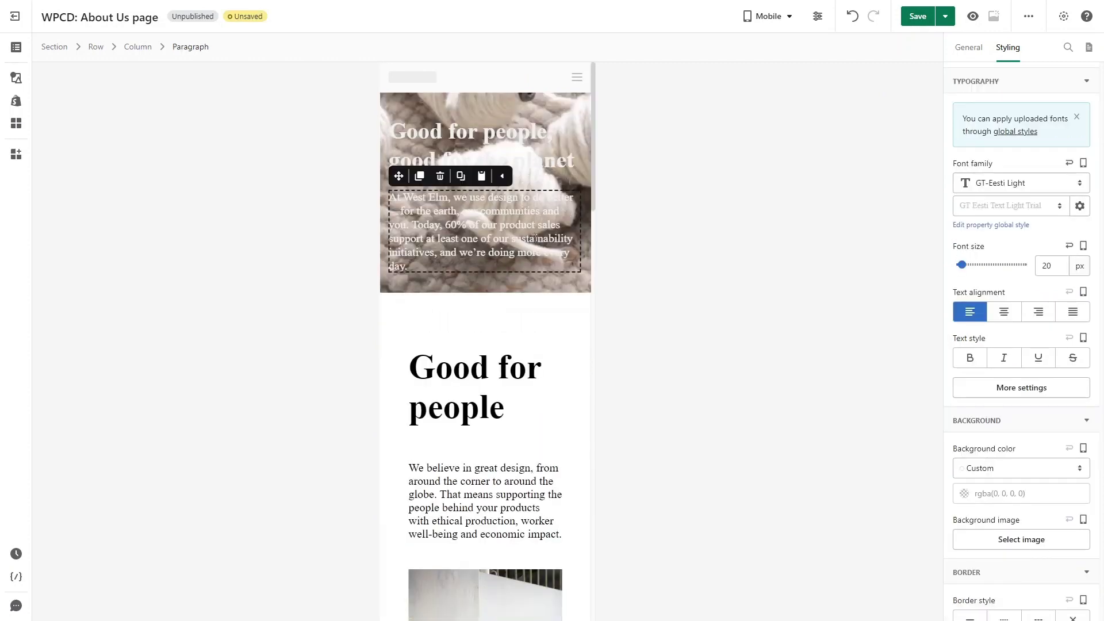
pyautogui.write('20')
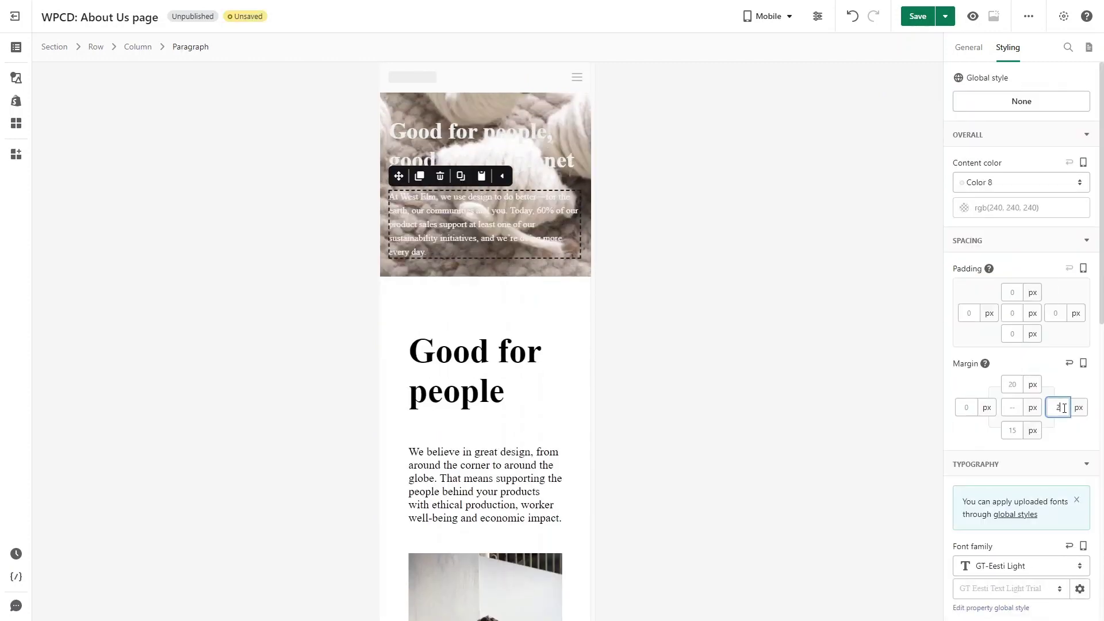
# Step: Give the Good for people heading the Sanomat 2r font at size 30
pyautogui.click(566, 288)
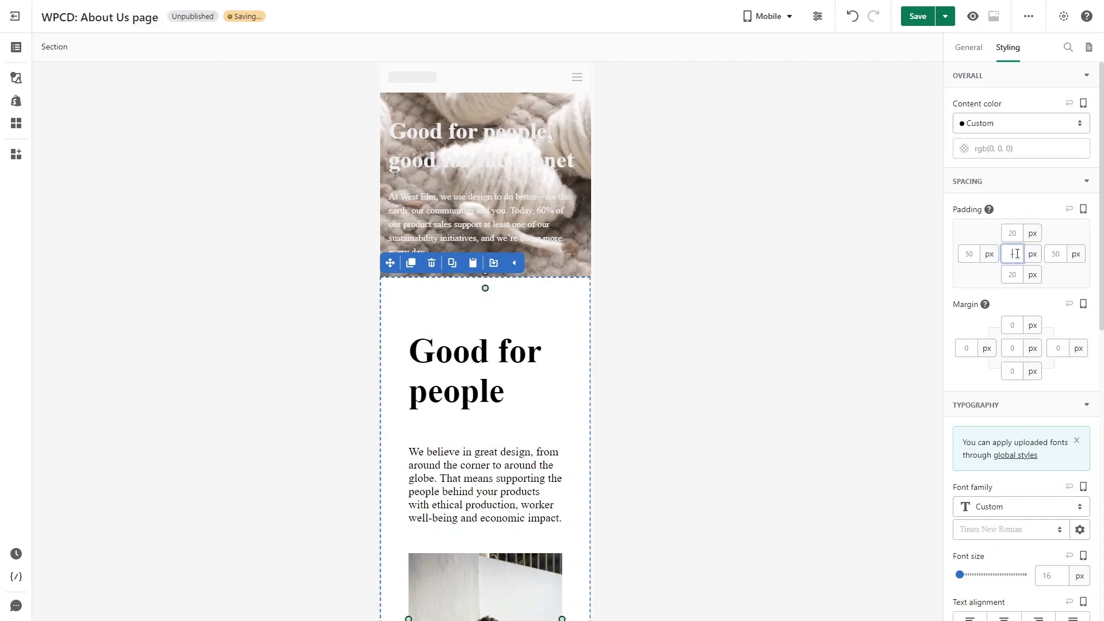
pyautogui.click(1036, 414)
pyautogui.click(1043, 528)
pyautogui.doubleClick(1048, 498)
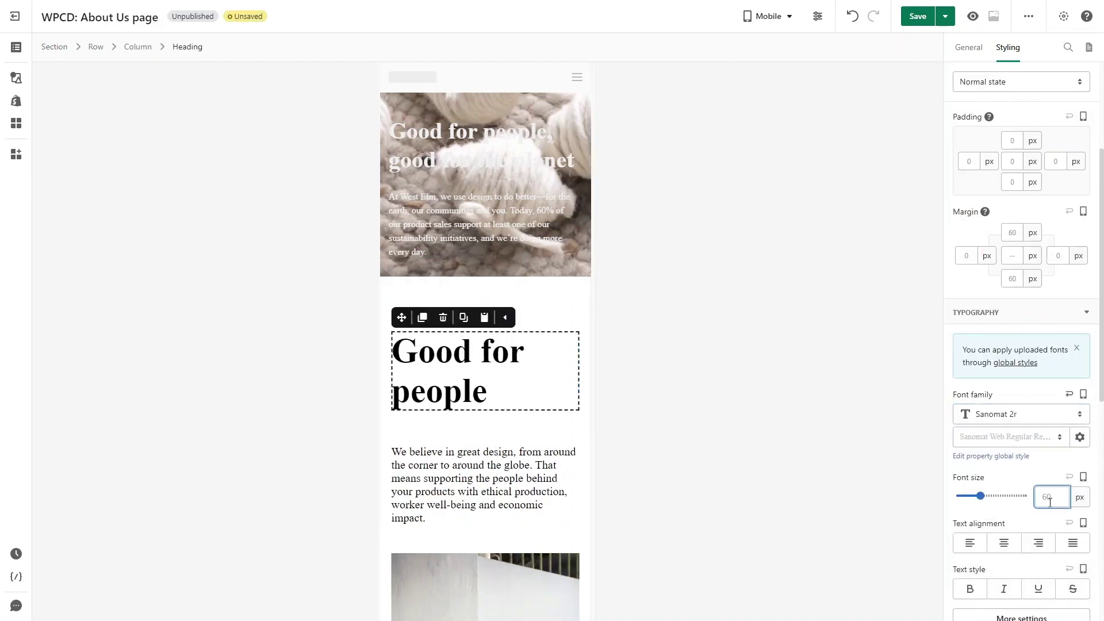
pyautogui.write('30')
# Step: Set the paragraph below to GT-Eesti Light 15 px, then save and publish the page
pyautogui.click(502, 384)
pyautogui.click(1000, 374)
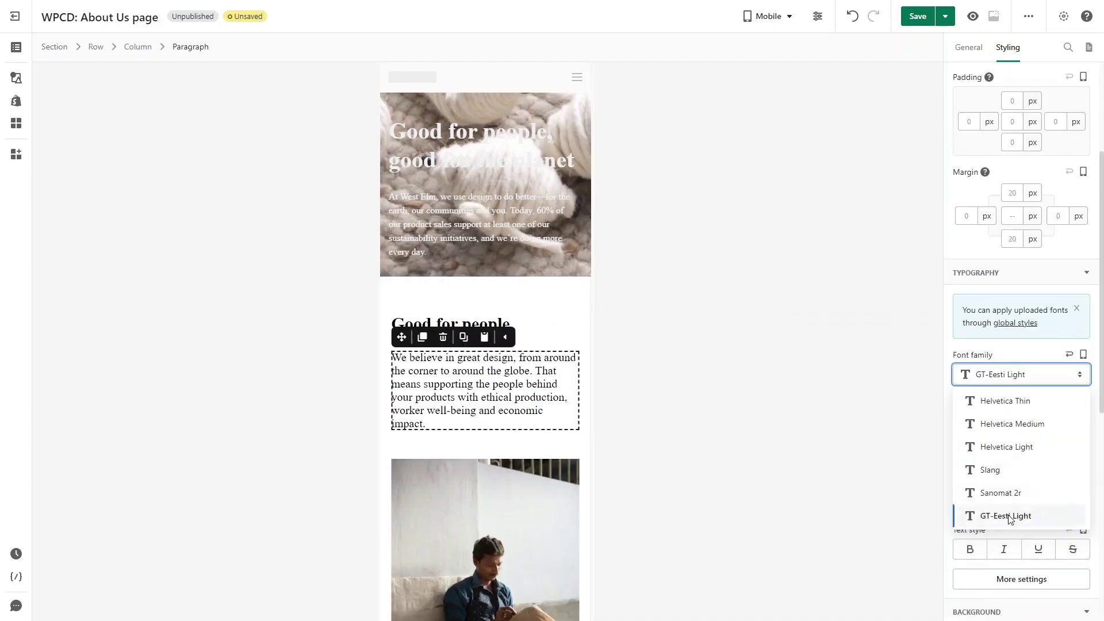
pyautogui.click(986, 514)
pyautogui.doubleClick(1052, 457)
pyautogui.write('15')
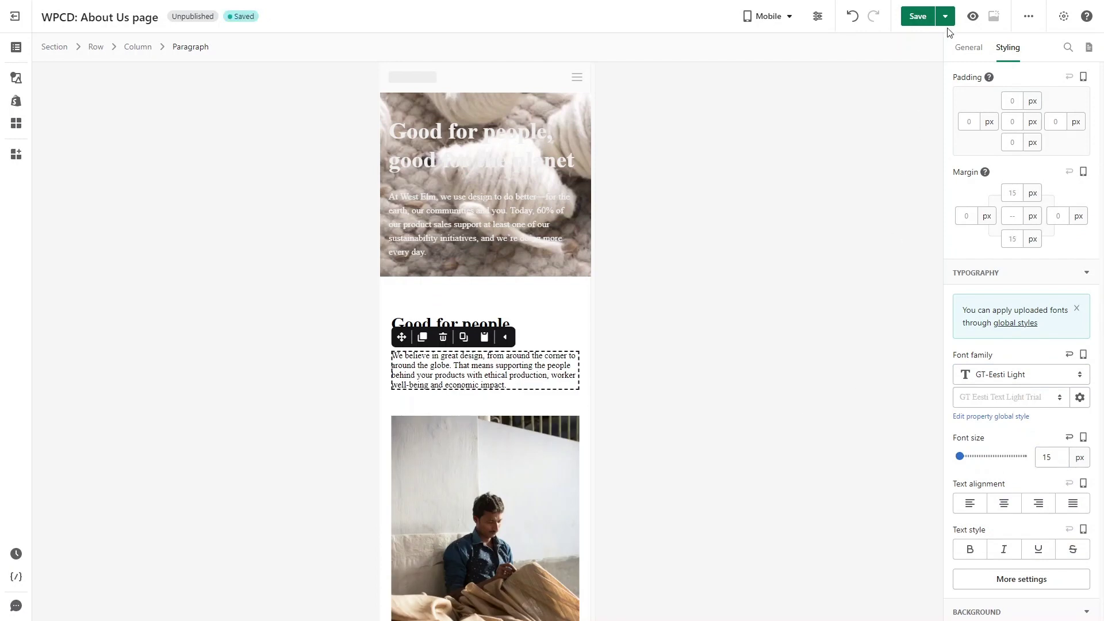
pyautogui.click(946, 17)
pyautogui.click(937, 44)
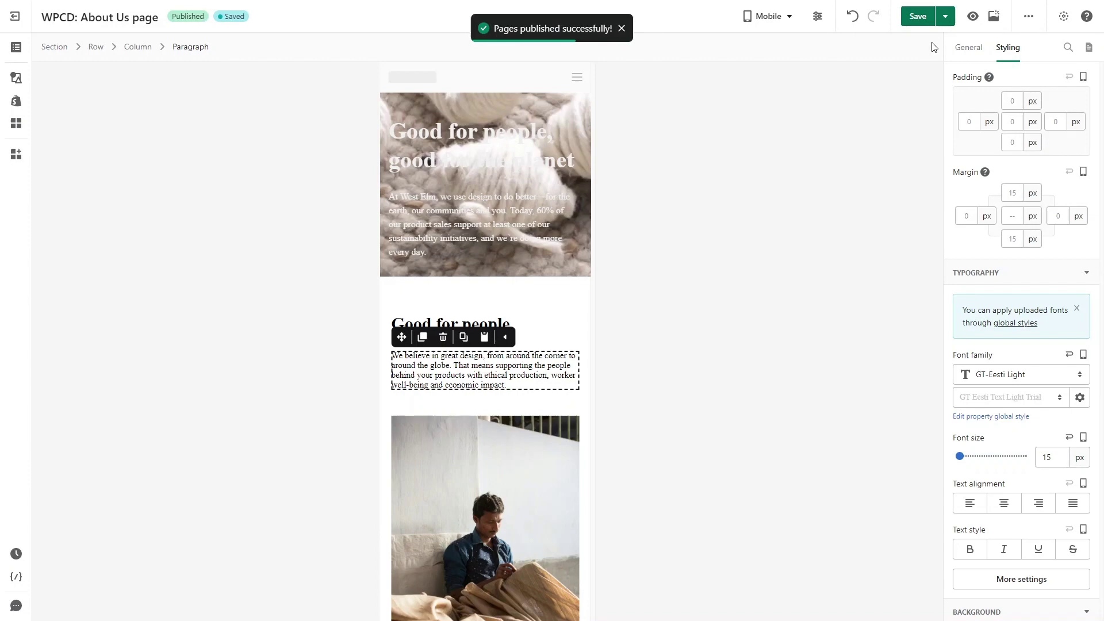
# Step: View the live About Us page and scroll down to the green Organic section
pyautogui.click(994, 16)
pyautogui.scroll(-5, 1044, 141)
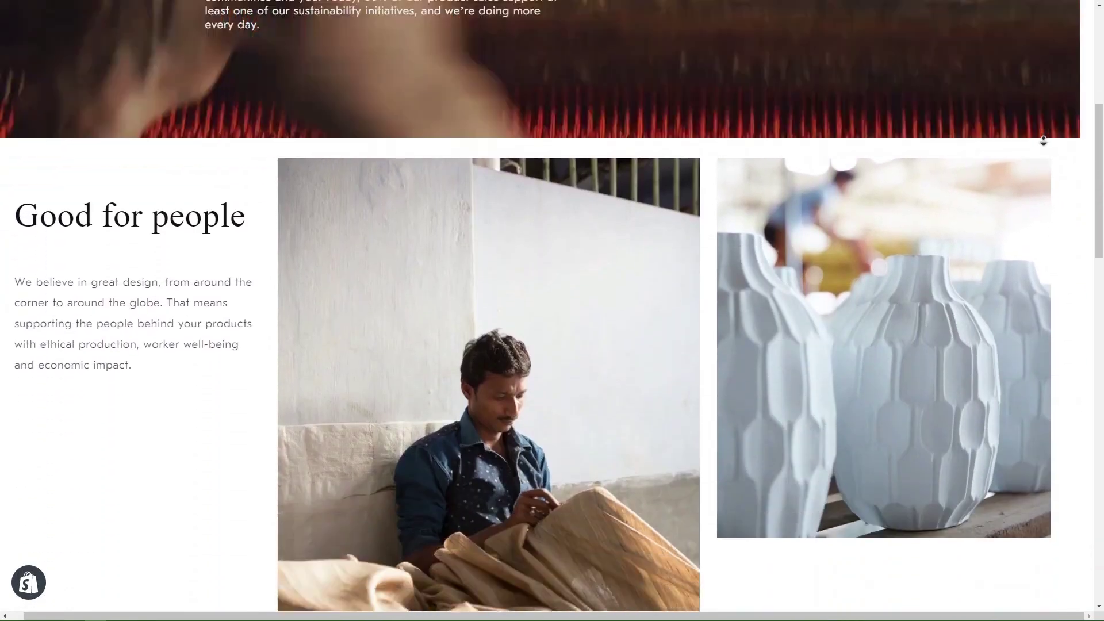
pyautogui.scroll(-15, 1044, 141)
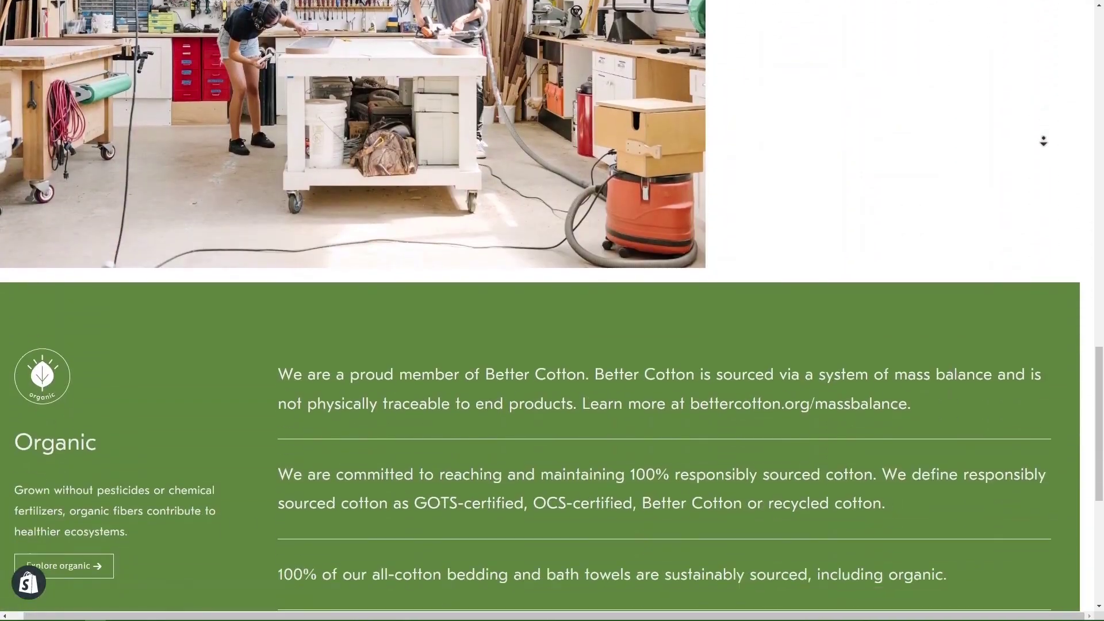